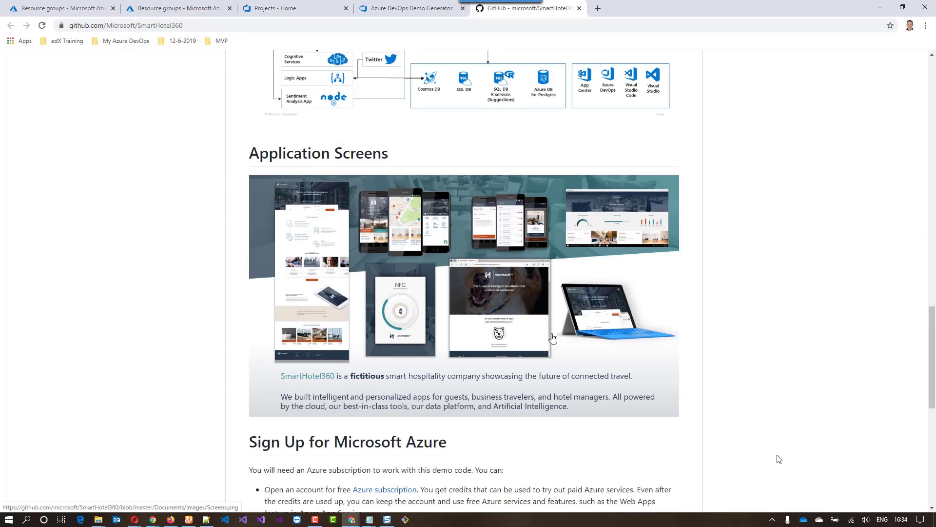
Return to the Azure DevOps Demo Generator and select the Ansible template from the DevOps Labs collection.
{"action": "left_click", "coordinate": [412, 9]}
{"action": "left_click", "coordinate": [799, 222]}
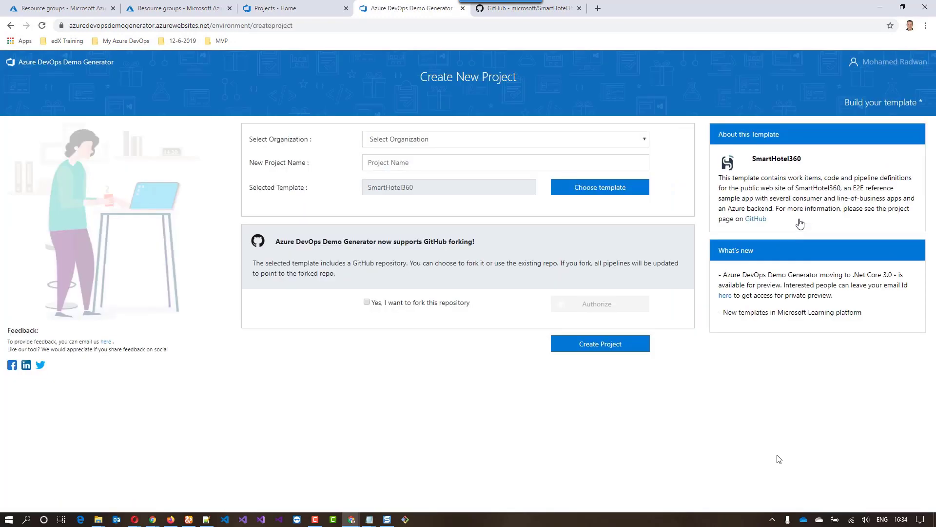
{"action": "left_click", "coordinate": [612, 190]}
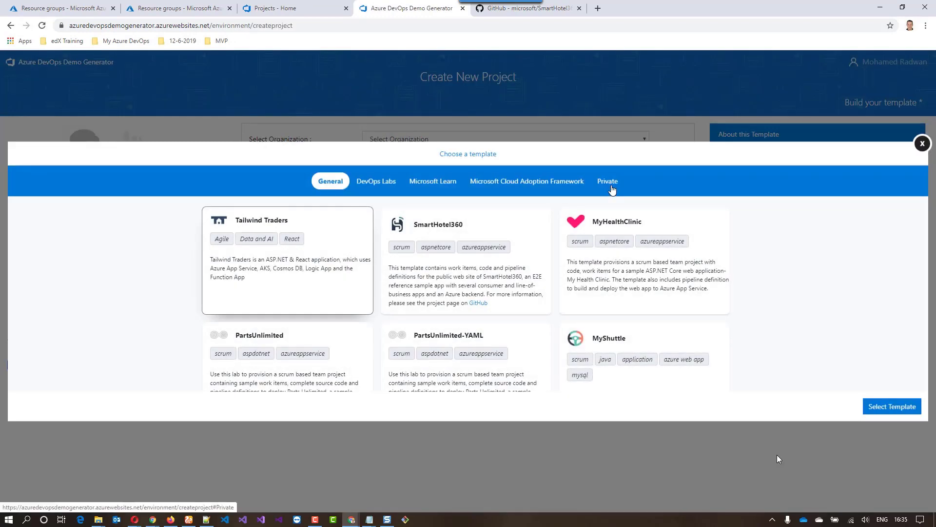
{"action": "left_click", "coordinate": [374, 183]}
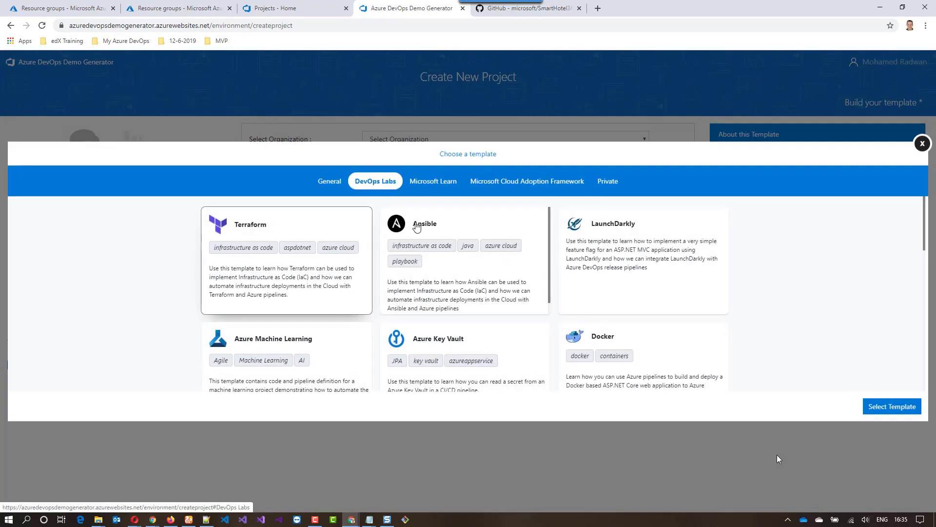
{"action": "left_click", "coordinate": [416, 227]}
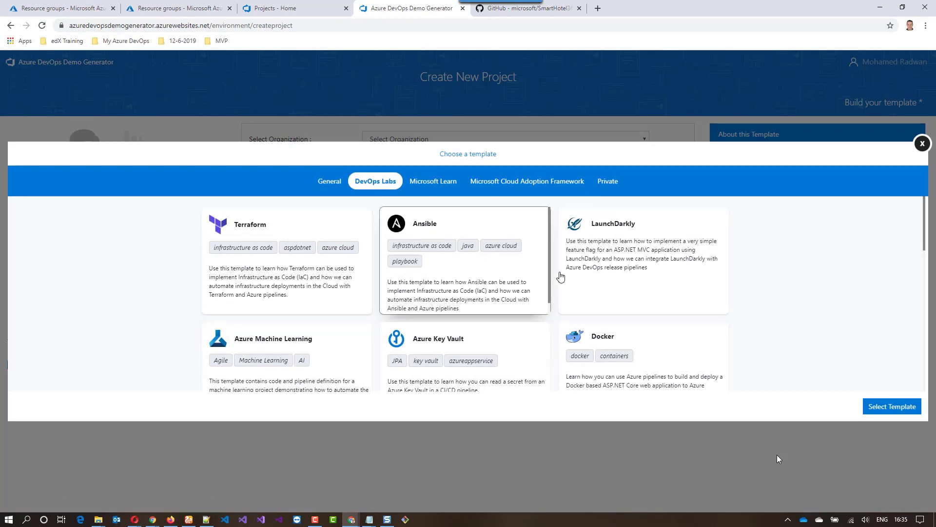
{"action": "left_click", "coordinate": [869, 400]}
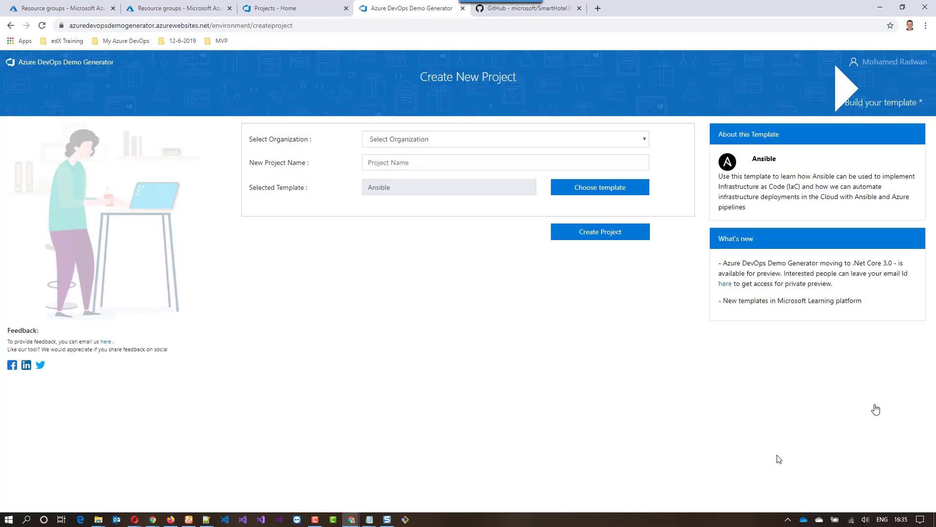
Set the organization to AzureDevOpsSessions and open the required Ansible and Replace Tokens extension pages in new browser tabs.
{"action": "left_click", "coordinate": [458, 142]}
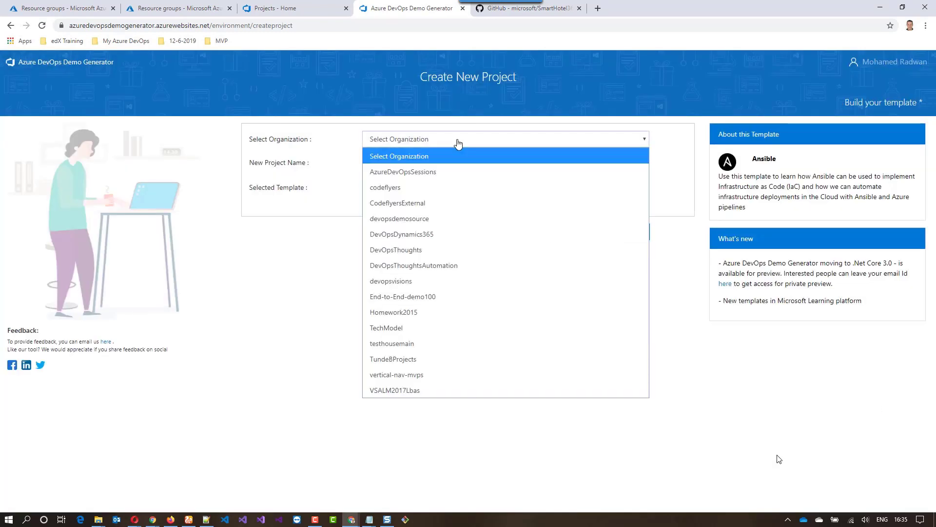
{"action": "left_click", "coordinate": [417, 175]}
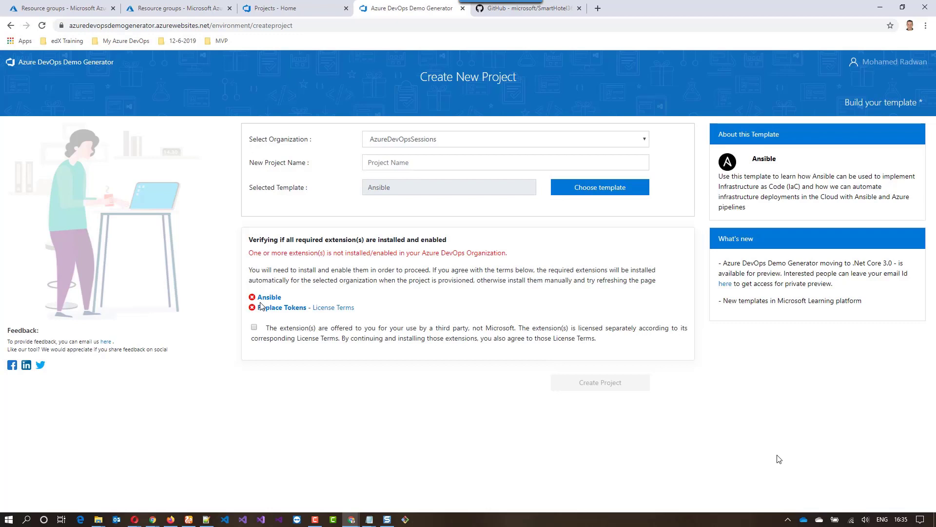
{"action": "right_click", "coordinate": [272, 299]}
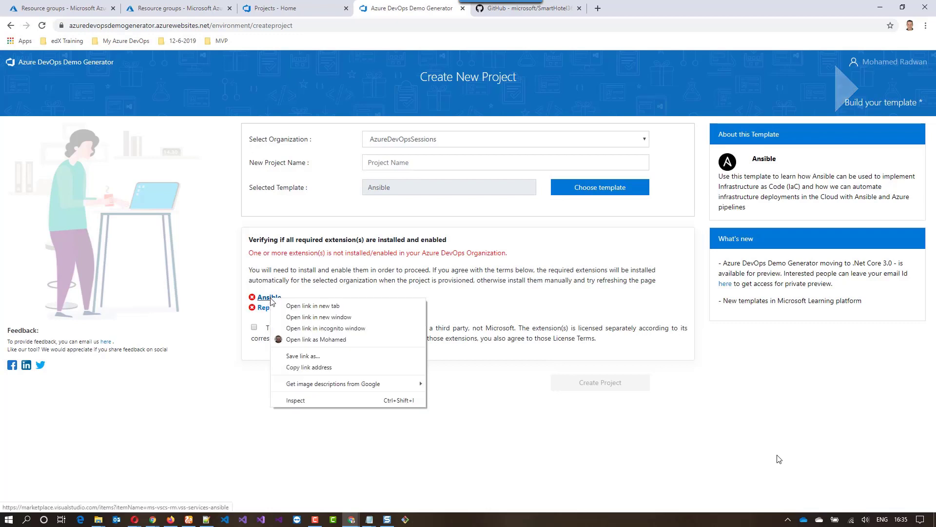
{"action": "left_click", "coordinate": [293, 308]}
{"action": "right_click", "coordinate": [282, 312]}
{"action": "left_click", "coordinate": [283, 315]}
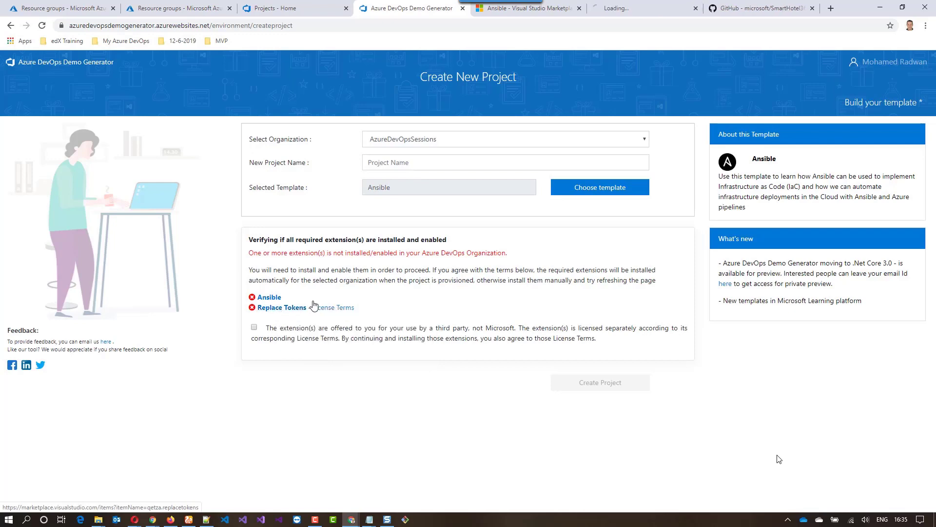
Install the free Ansible extension from the Marketplace into the AzureDevOpsSessions organization and close its page.
{"action": "left_click", "coordinate": [528, 15]}
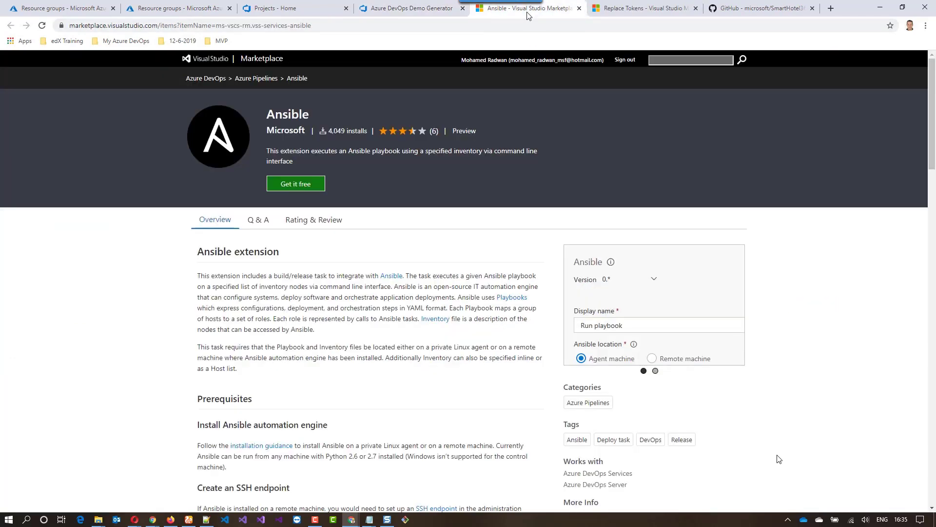
{"action": "left_click", "coordinate": [310, 184]}
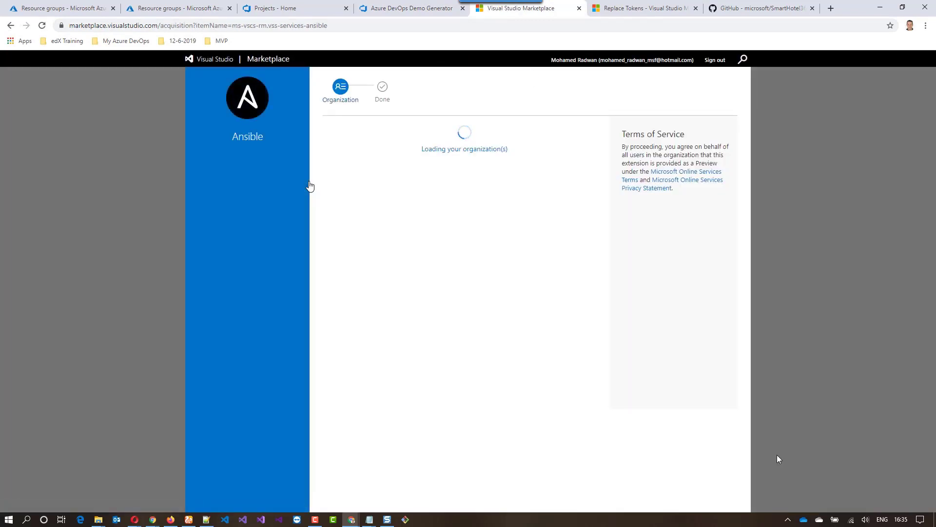
{"action": "left_click", "coordinate": [439, 159]}
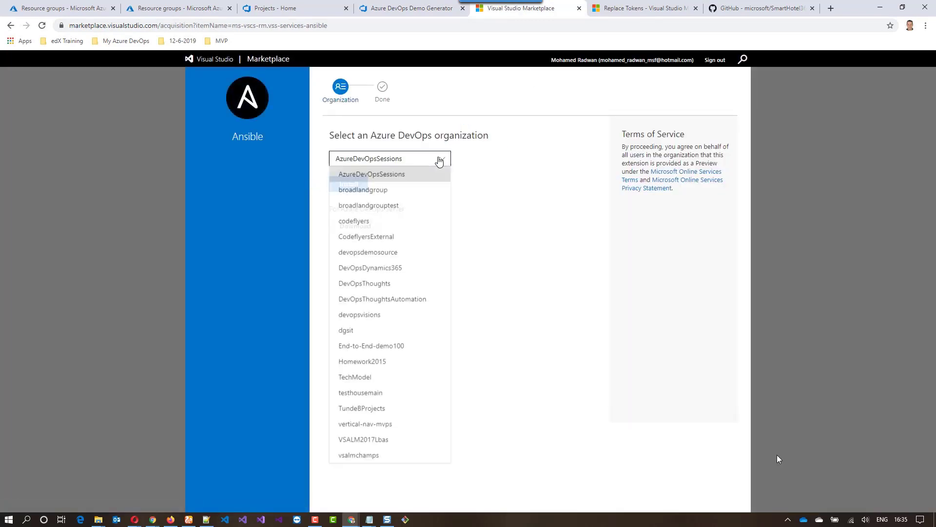
{"action": "left_click", "coordinate": [382, 174]}
{"action": "left_click", "coordinate": [350, 184]}
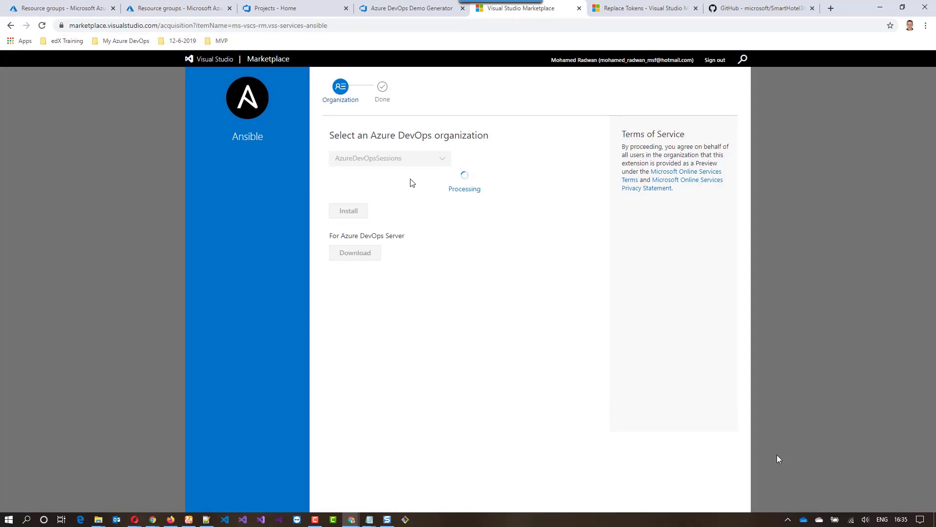
{"action": "left_click", "coordinate": [579, 9]}
Install the Replace Tokens extension into the AzureDevOpsSessions organization and close its page.
{"action": "left_click", "coordinate": [308, 176]}
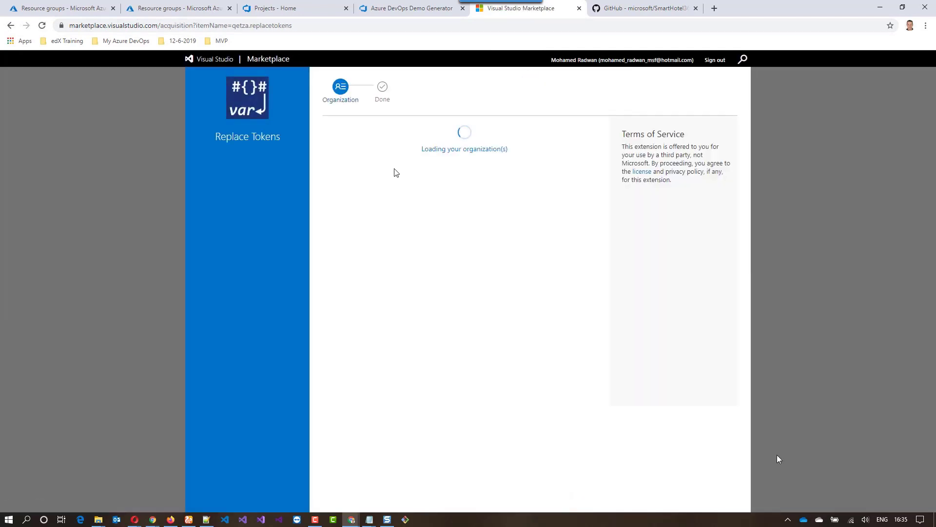
{"action": "left_click", "coordinate": [359, 185]}
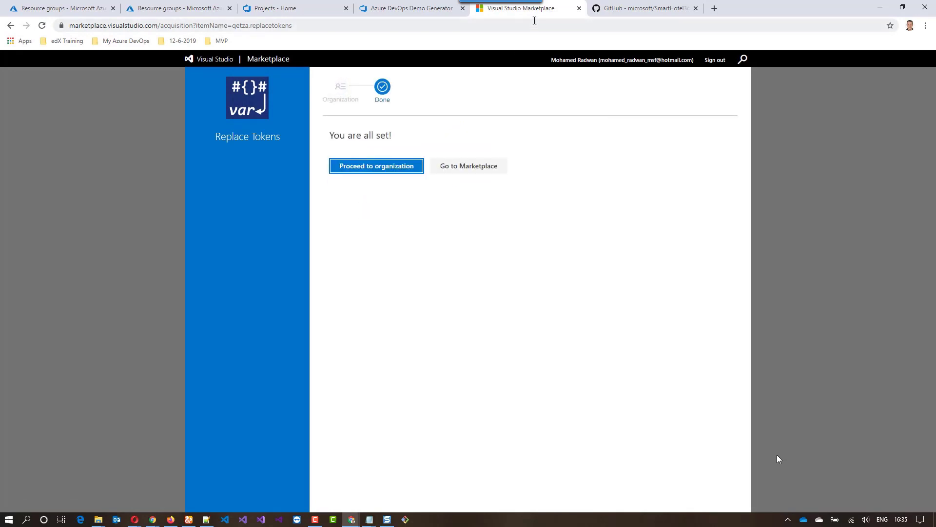
{"action": "left_click", "coordinate": [579, 9]}
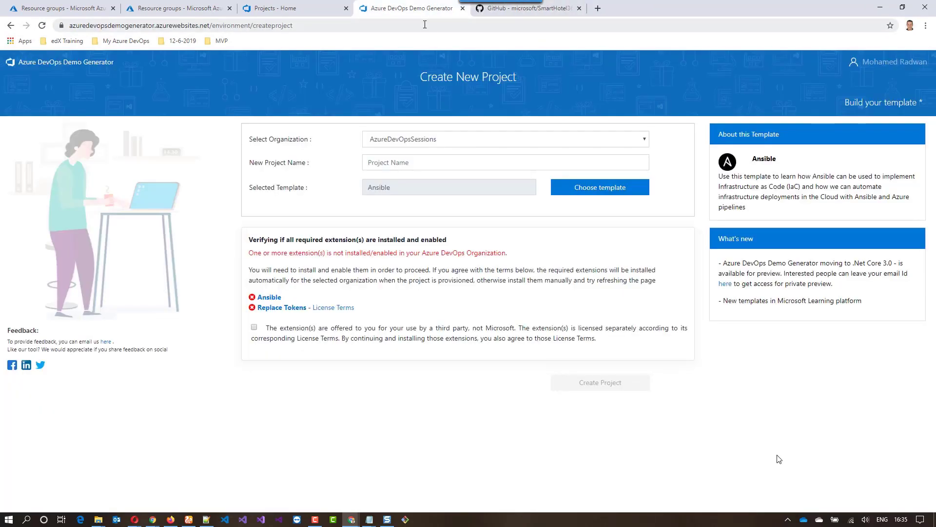
Clear the organization choice and select AzureDevOpsSessions again to recheck the required extensions.
{"action": "left_click", "coordinate": [433, 142]}
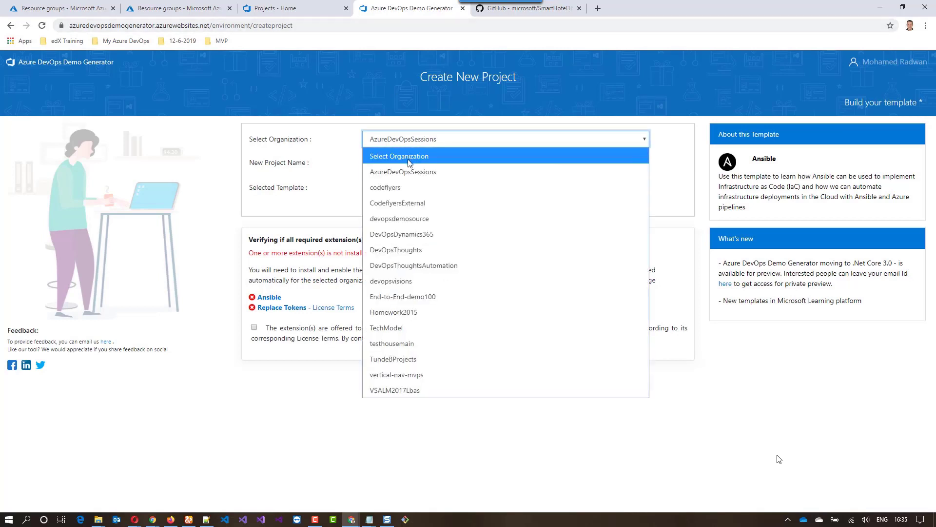
{"action": "left_click", "coordinate": [412, 153]}
{"action": "left_click", "coordinate": [423, 142]}
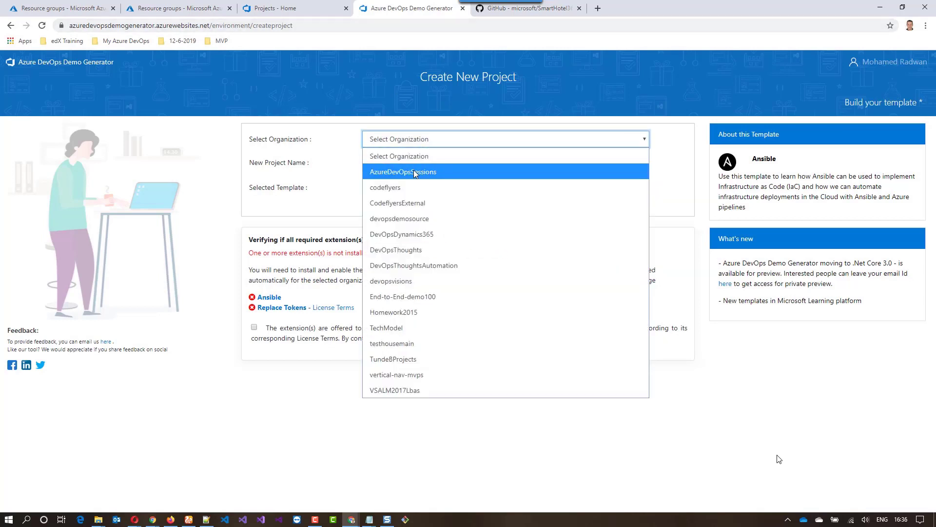
{"action": "left_click", "coordinate": [417, 170]}
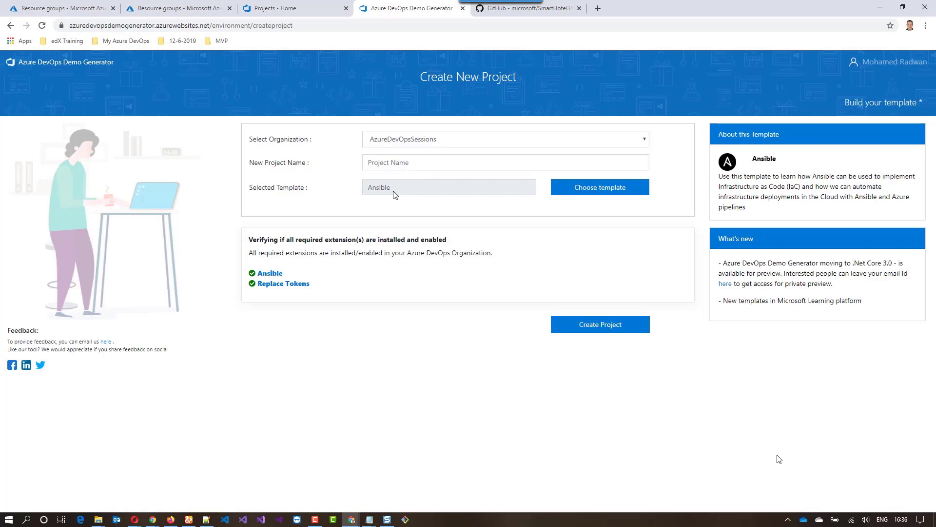
Name the new project AnsibleProject, reusing the template name, and create it.
{"action": "double_click", "coordinate": [383, 188]}
{"action": "key", "text": "ctrl+c"}
{"action": "left_click", "coordinate": [411, 166]}
{"action": "key", "text": "ctrl+v"}
{"action": "type", "text": "Project"}
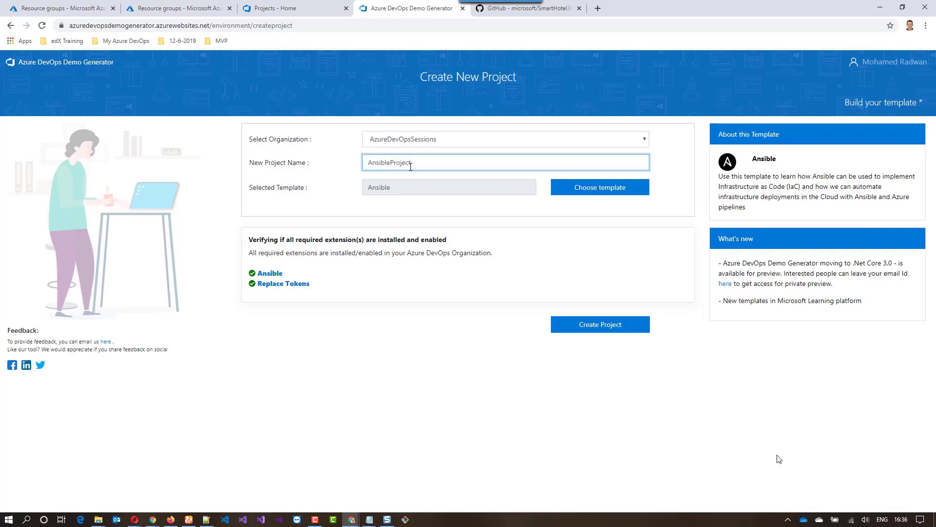
{"action": "left_click", "coordinate": [580, 330]}
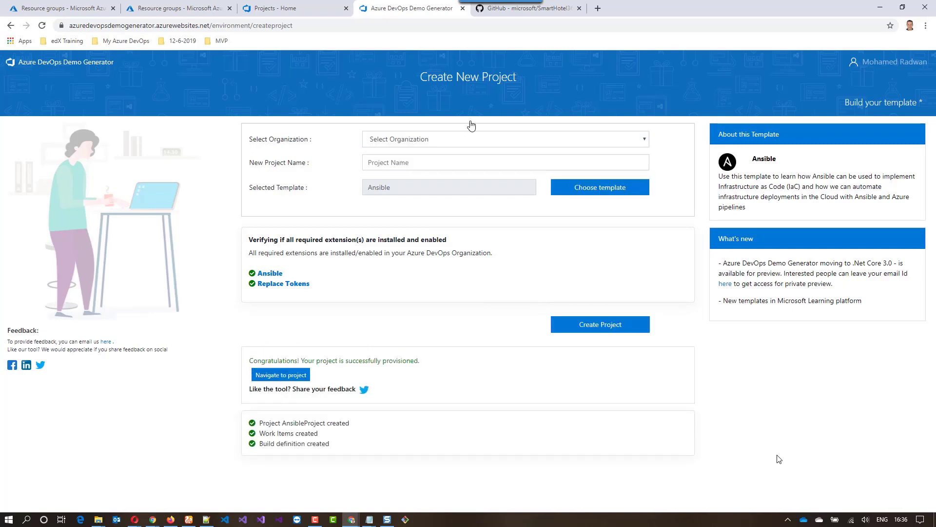
Close the Demo Generator, refresh the AzureDevOpsSessions project list in Azure DevOps and open AnsibleProject.
{"action": "left_click", "coordinate": [463, 10]}
{"action": "left_click", "coordinate": [317, 13]}
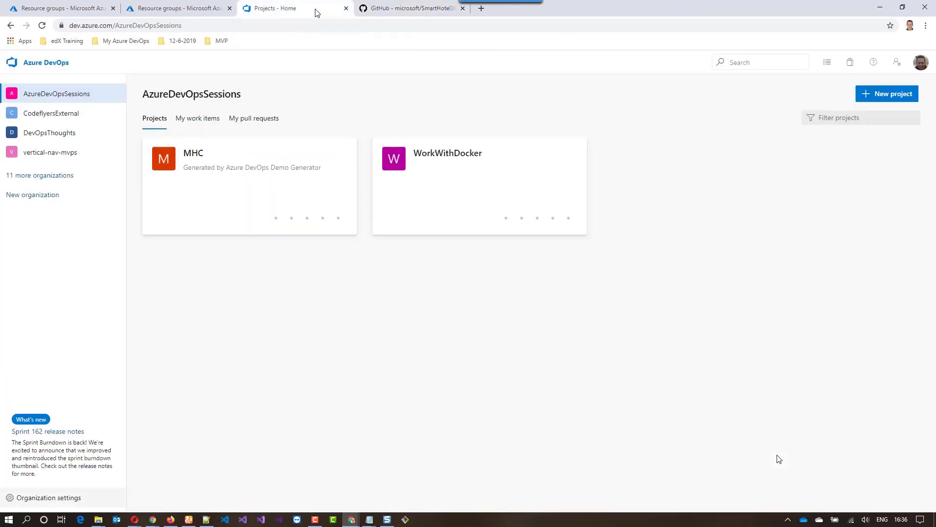
{"action": "left_click", "coordinate": [42, 26]}
{"action": "left_click", "coordinate": [222, 262]}
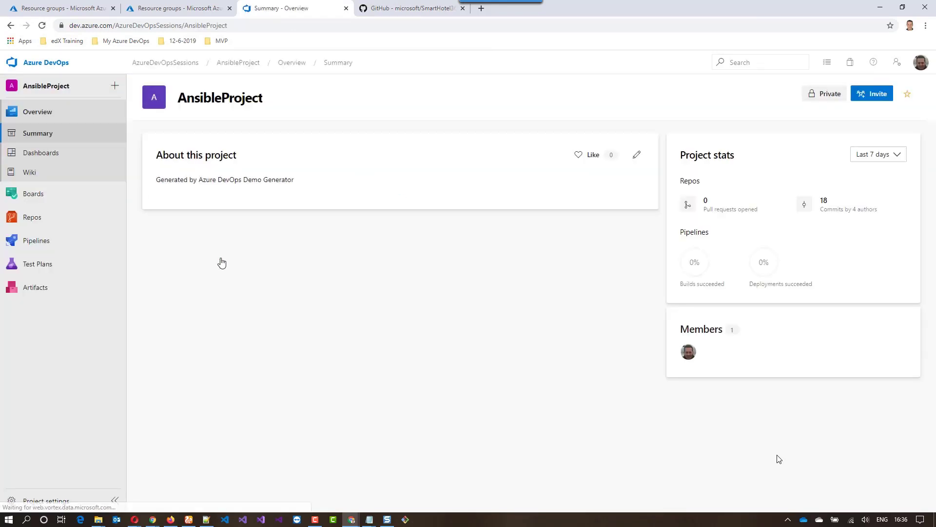
Browse the project's repository through src/main and HotelCoupon to the controller folder, and return to the repository root.
{"action": "left_click", "coordinate": [49, 219]}
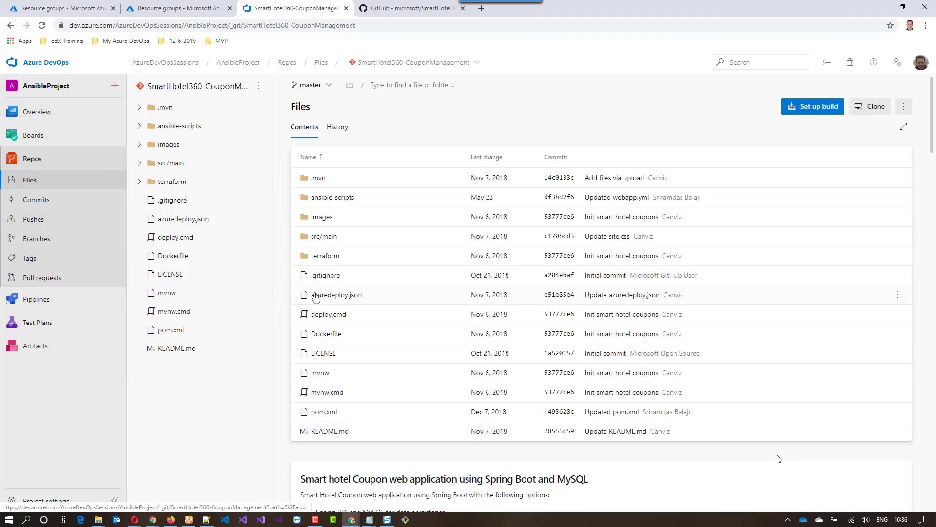
{"action": "left_click", "coordinate": [336, 243]}
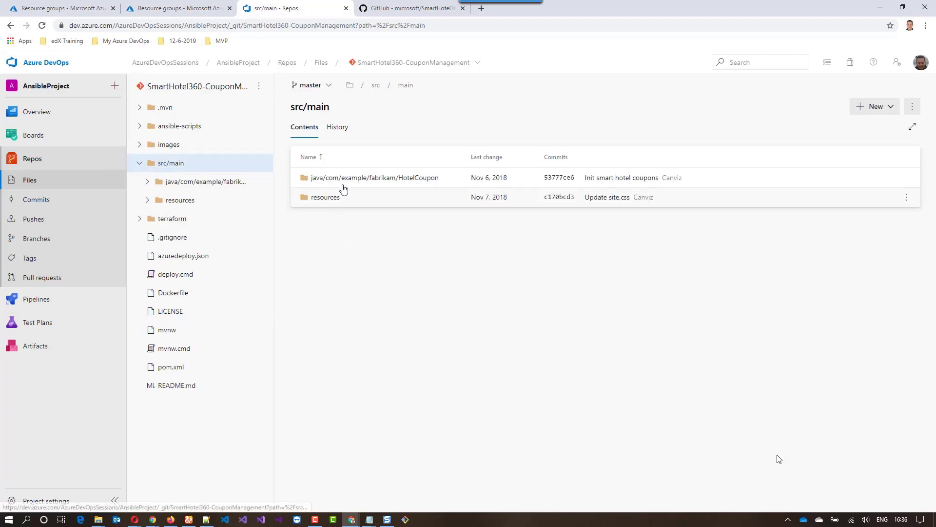
{"action": "left_click", "coordinate": [343, 183]}
{"action": "left_click", "coordinate": [326, 197]}
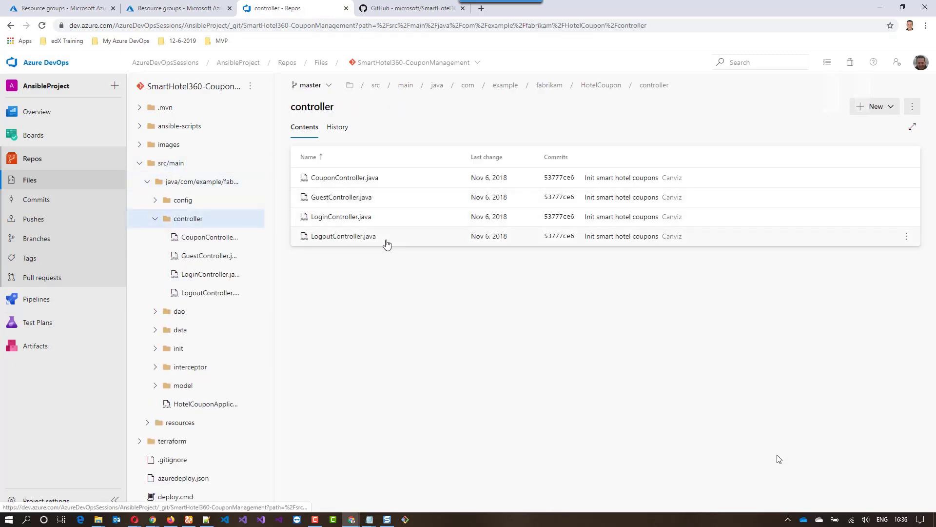
{"action": "left_click", "coordinate": [50, 163]}
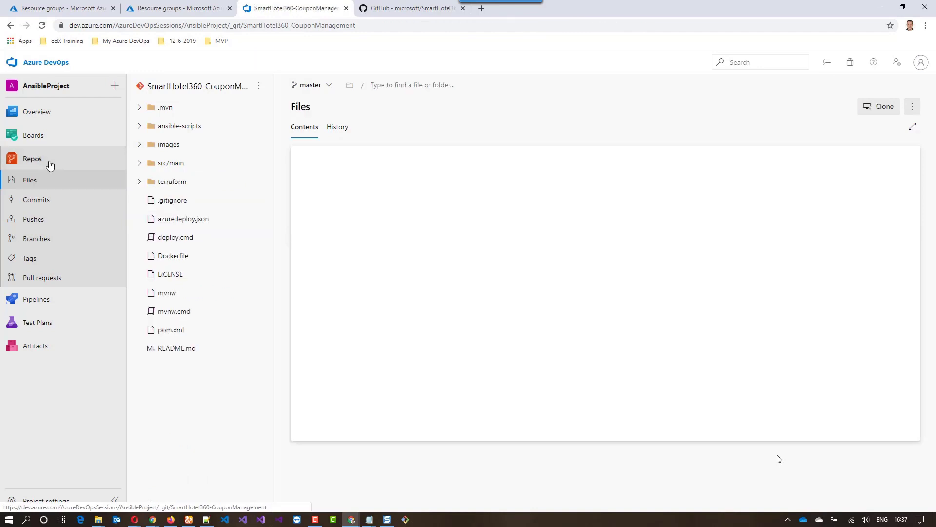
Switch to the Azure portal, start a Bash Cloud Shell, enlarge its pane and clear the terminal.
{"action": "left_click", "coordinate": [83, 12]}
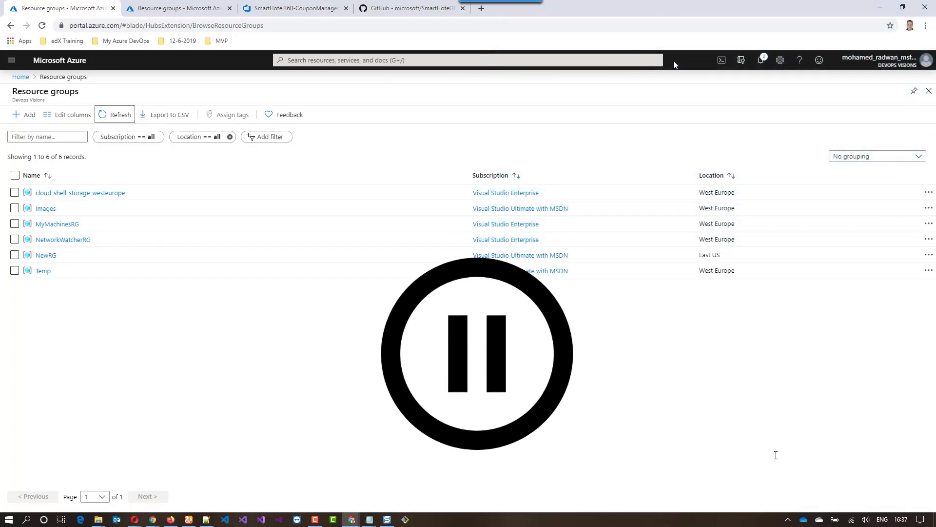
{"action": "left_click", "coordinate": [720, 62]}
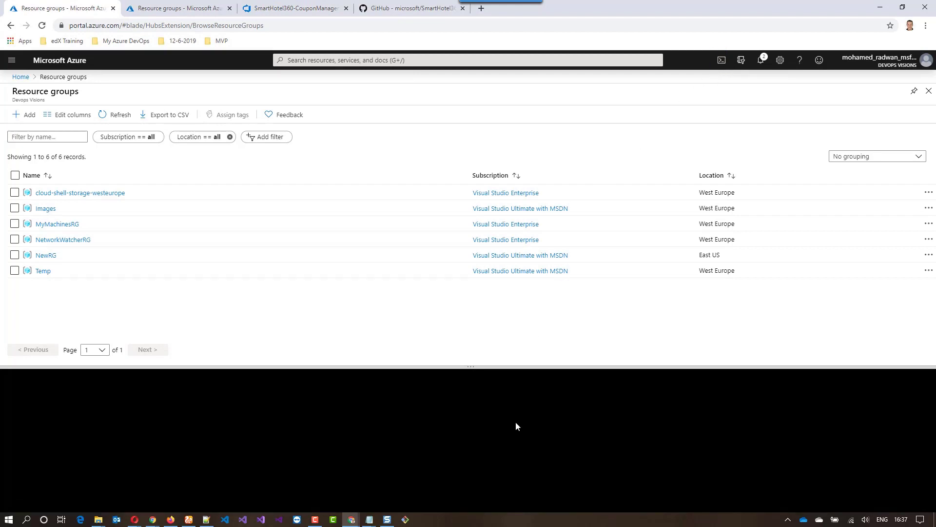
{"action": "left_click_drag", "start_coordinate": [471, 365], "coordinate": [471, 337]}
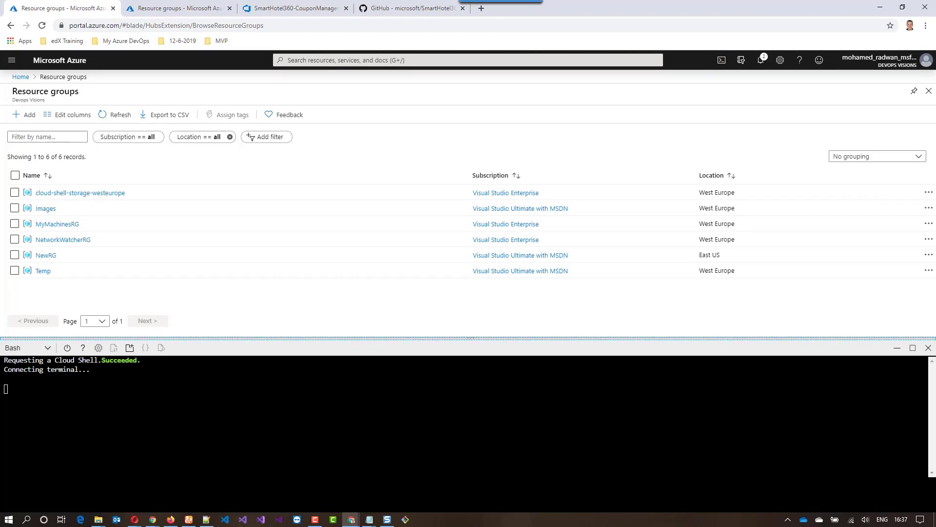
{"action": "type", "text": "clea"}
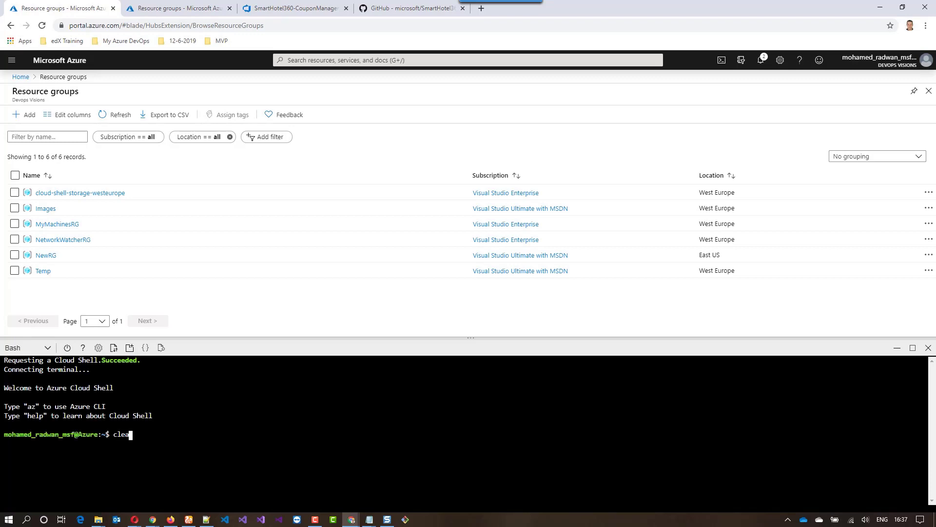
{"action": "type", "text": "r"}
{"action": "key", "text": "Return"}
Create a service principal with az ad sp create-for-rbac, naming it ServicePrincipal followed by the owner's surname.
{"action": "key", "text": "ctrl+v"}
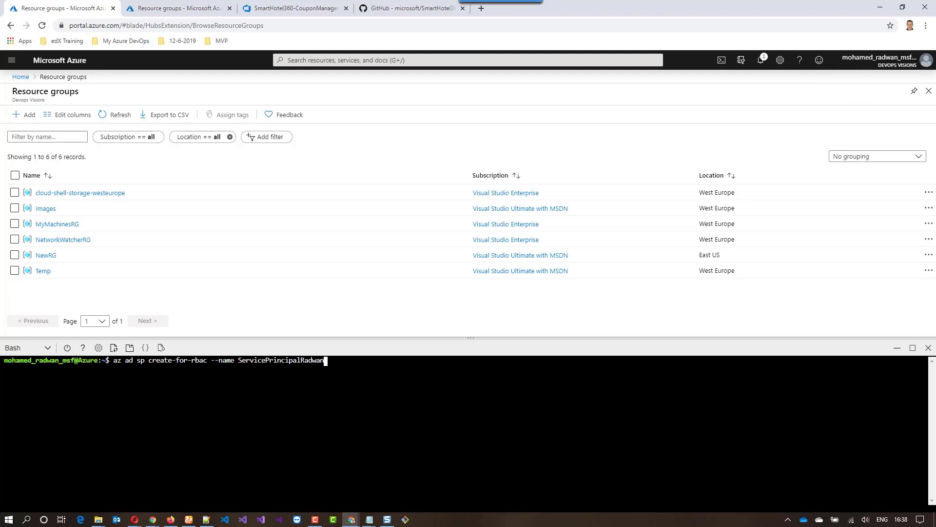
{"action": "key", "text": "Return"}
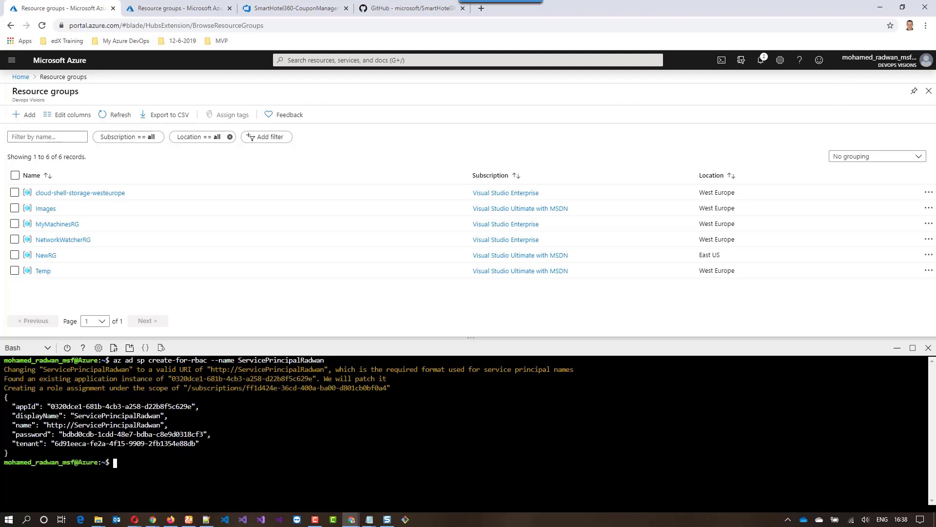
Copy the service principal's JSON output, including its password, from Cloud Shell into a new Notepad document.
{"action": "left_click", "coordinate": [370, 520]}
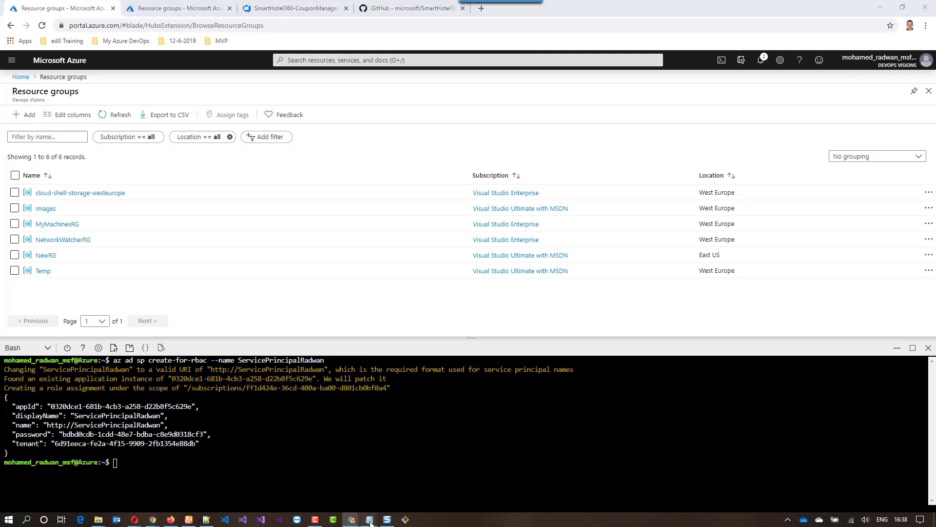
{"action": "right_click", "coordinate": [369, 521]}
{"action": "left_click", "coordinate": [355, 473]}
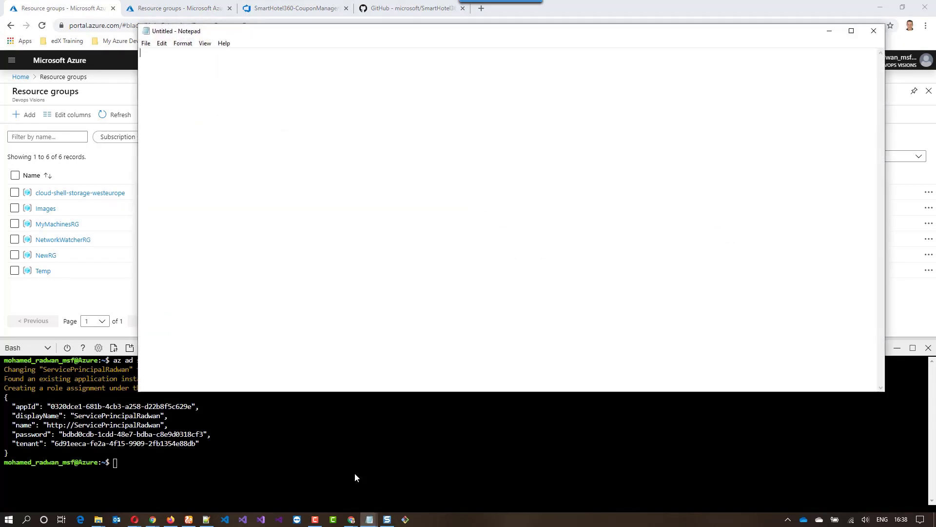
{"action": "left_click", "coordinate": [6, 400]}
{"action": "left_click_drag", "start_coordinate": [5, 398], "coordinate": [35, 455]}
{"action": "right_click", "coordinate": [46, 437]}
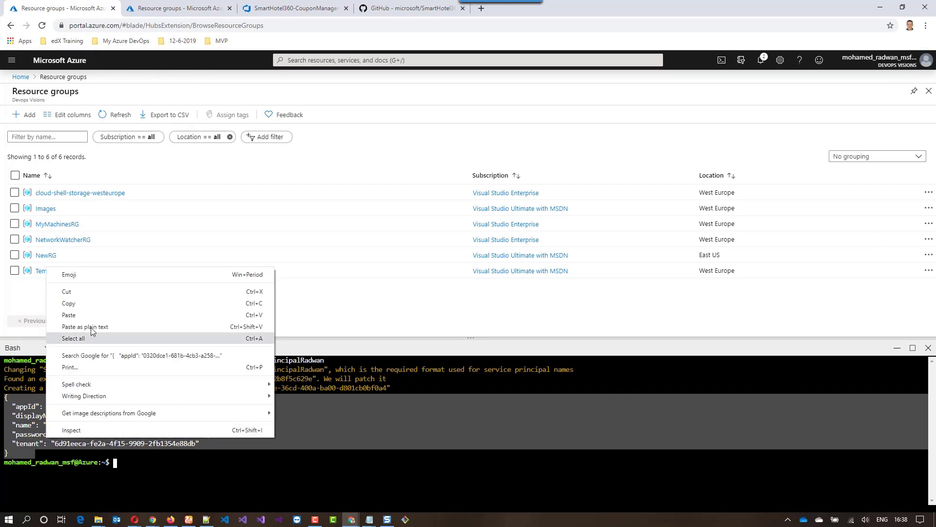
{"action": "left_click", "coordinate": [73, 303]}
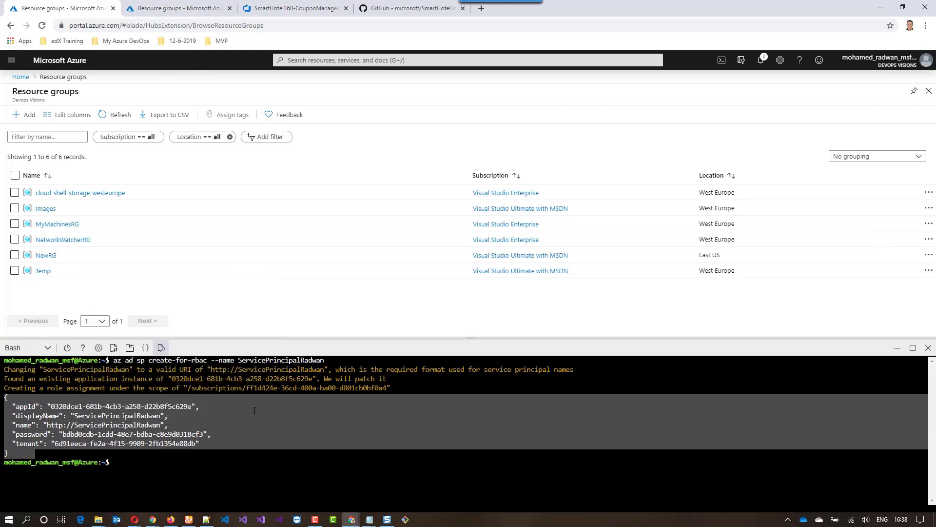
{"action": "left_click", "coordinate": [369, 520]}
{"action": "left_click", "coordinate": [795, 495]}
{"action": "right_click", "coordinate": [307, 179]}
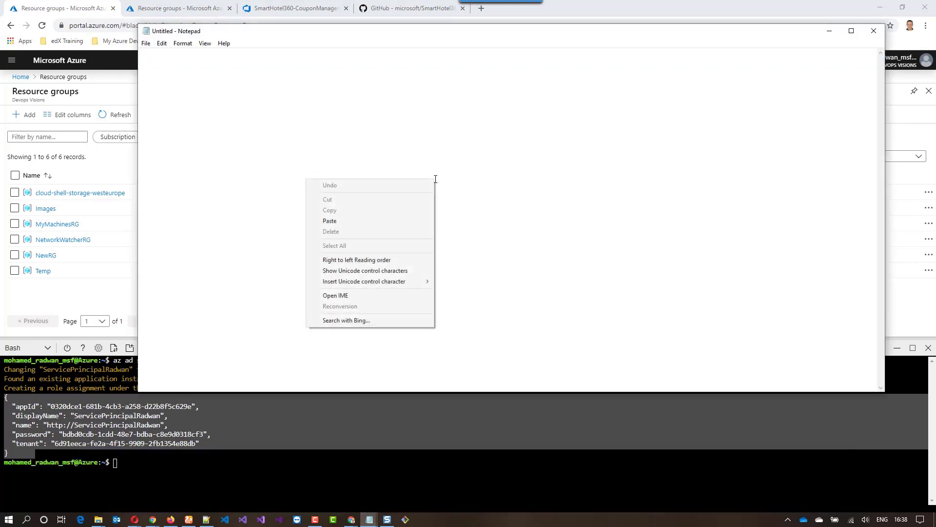
{"action": "left_click", "coordinate": [364, 219]}
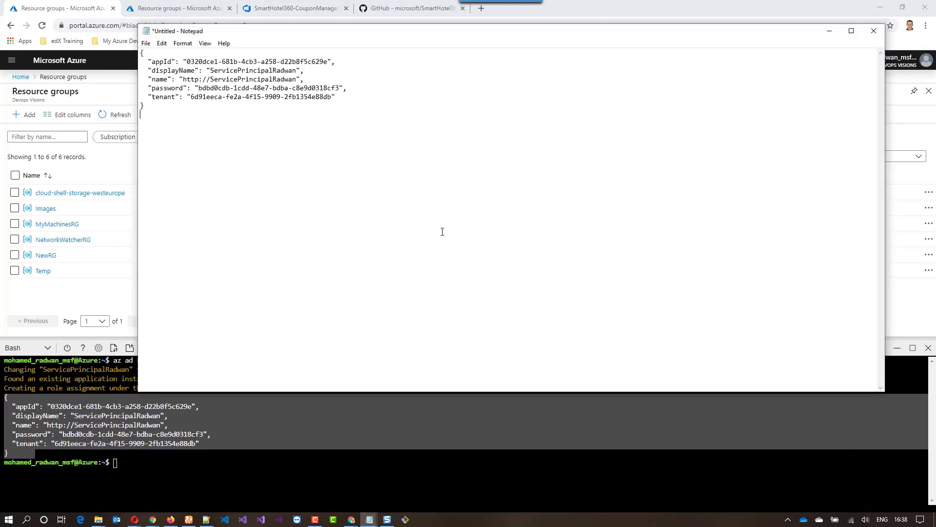
{"action": "left_click", "coordinate": [829, 31]}
Run az account show in Cloud Shell and copy its JSON output below the service principal details in Notepad.
{"action": "type", "text": "az account show"}
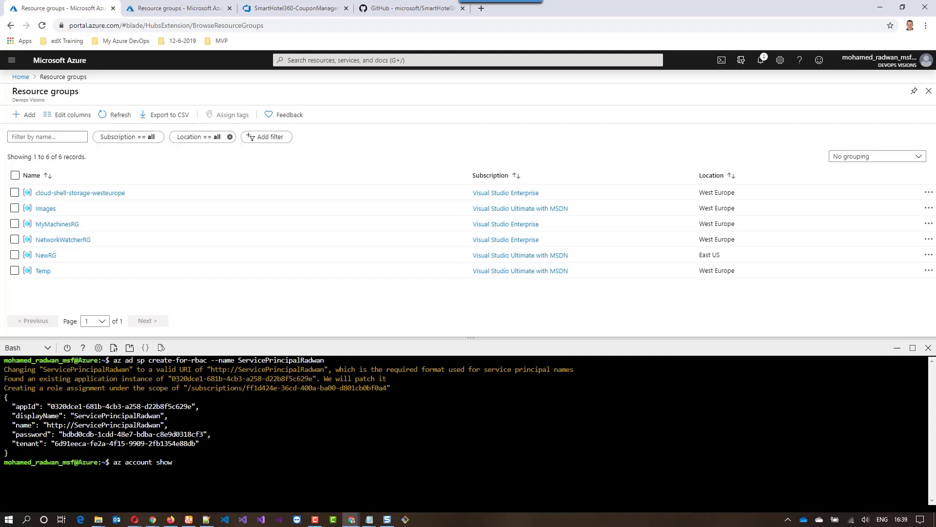
{"action": "key", "text": "Return"}
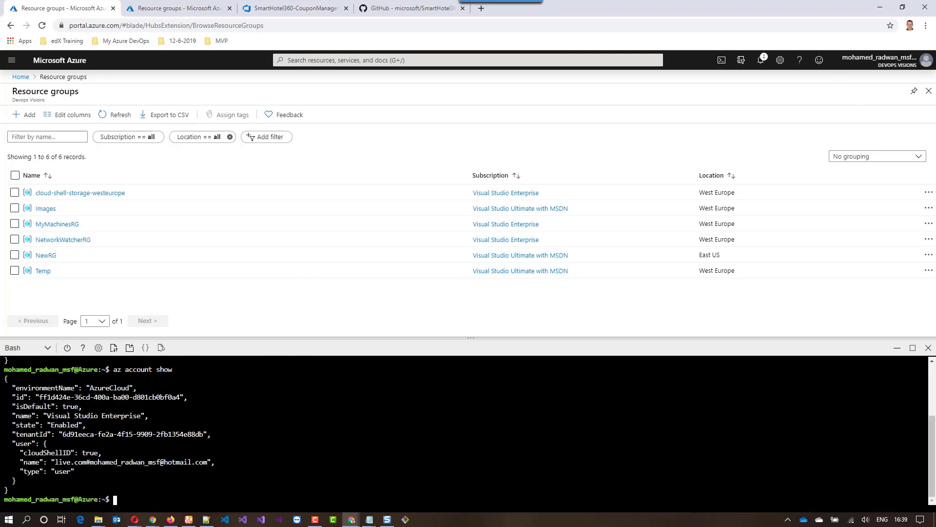
{"action": "left_click_drag", "start_coordinate": [4, 379], "coordinate": [59, 488]}
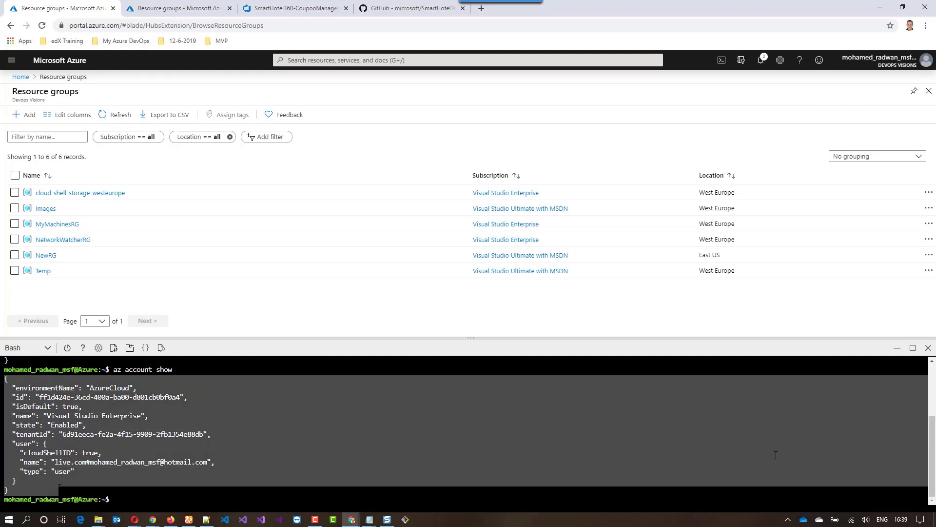
{"action": "right_click", "coordinate": [64, 455]}
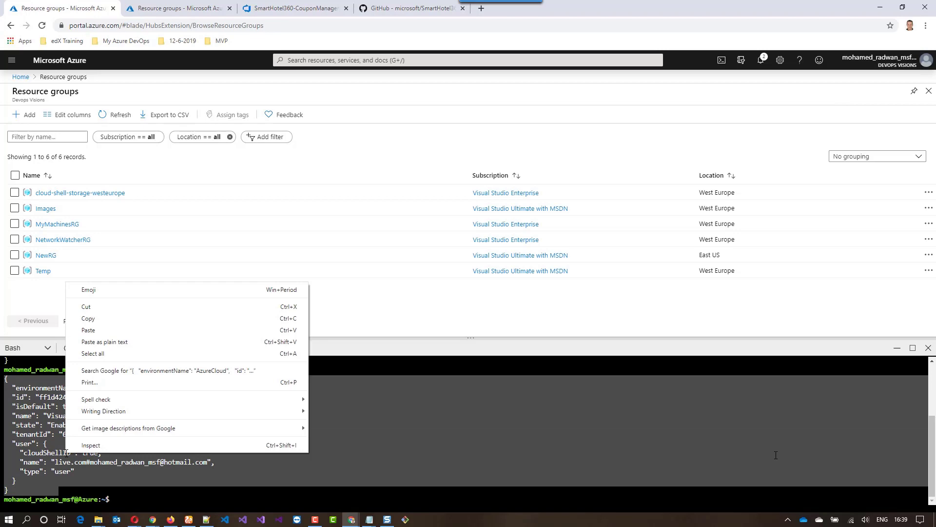
{"action": "left_click", "coordinate": [104, 316]}
{"action": "mouse_move", "coordinate": [369, 519]}
{"action": "left_click", "coordinate": [792, 483]}
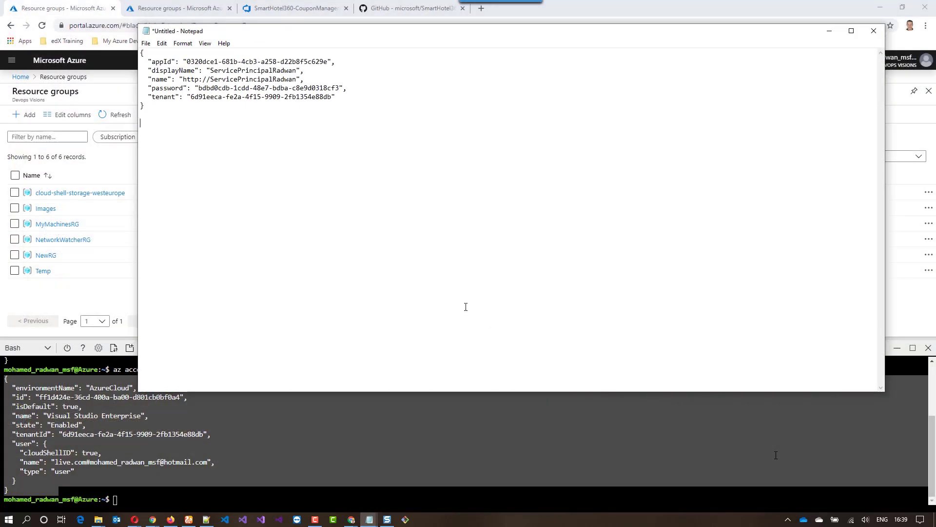
{"action": "right_click", "coordinate": [405, 287]}
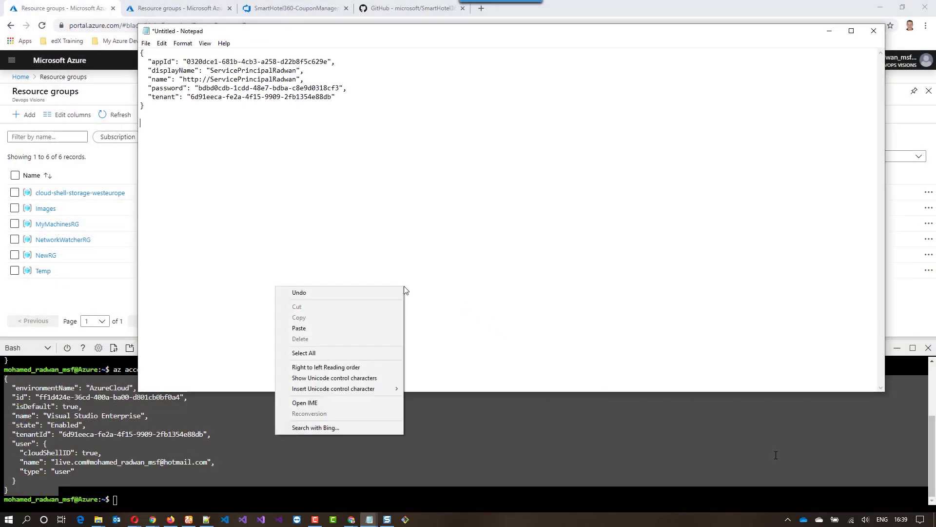
{"action": "left_click", "coordinate": [318, 330]}
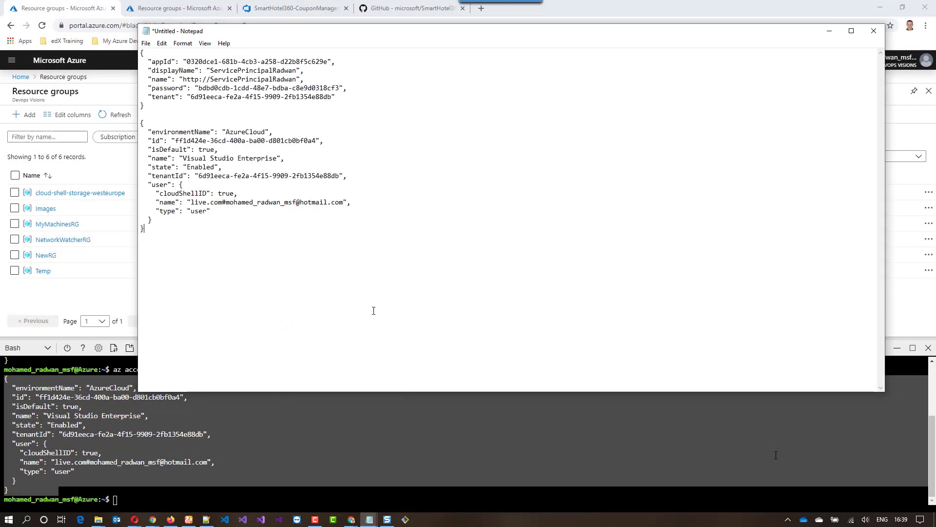
{"action": "left_click", "coordinate": [829, 31]}
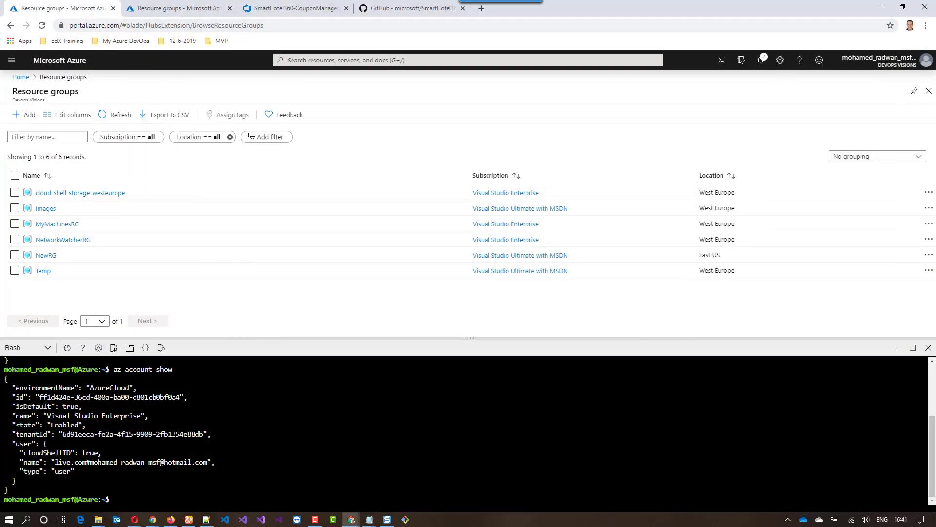
Compare client_id and secret in the [default] credentials note with the appId and password in the service principal note.
{"action": "left_click", "coordinate": [369, 520]}
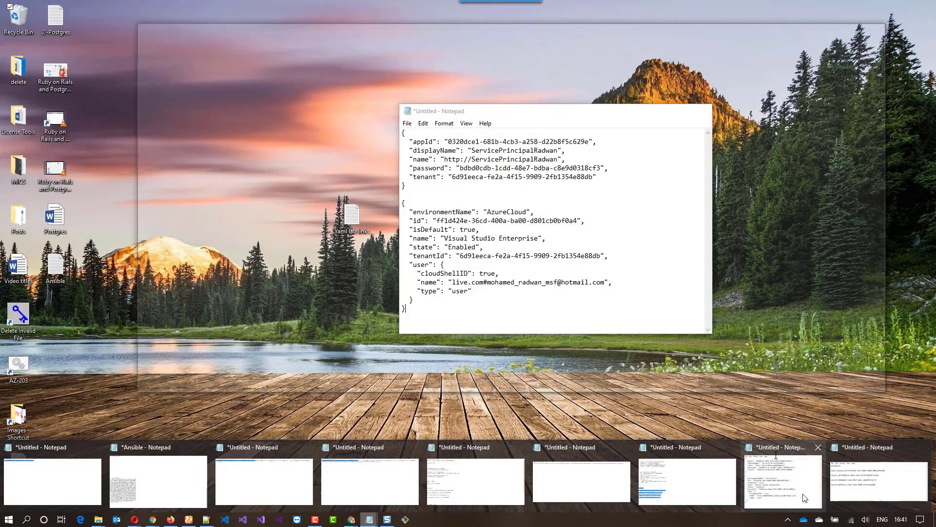
{"action": "left_click", "coordinate": [804, 497]}
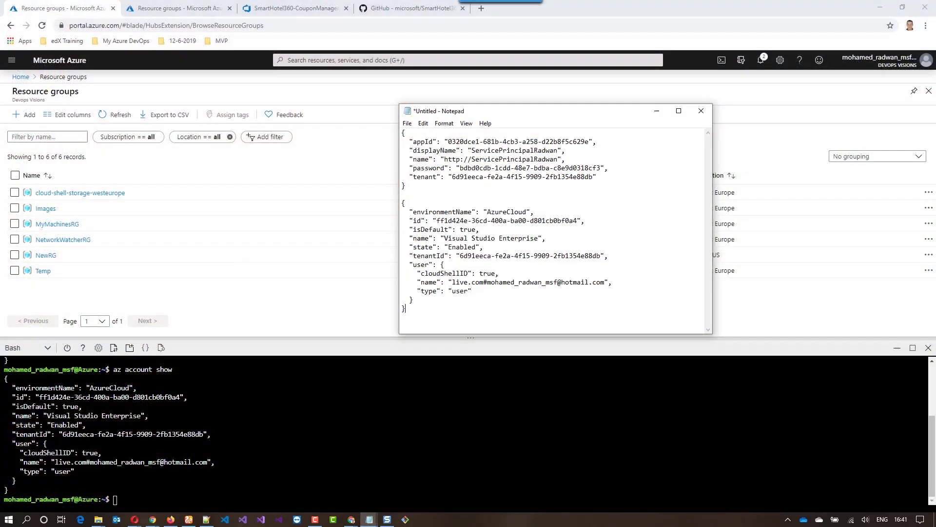
{"action": "left_click", "coordinate": [369, 520]}
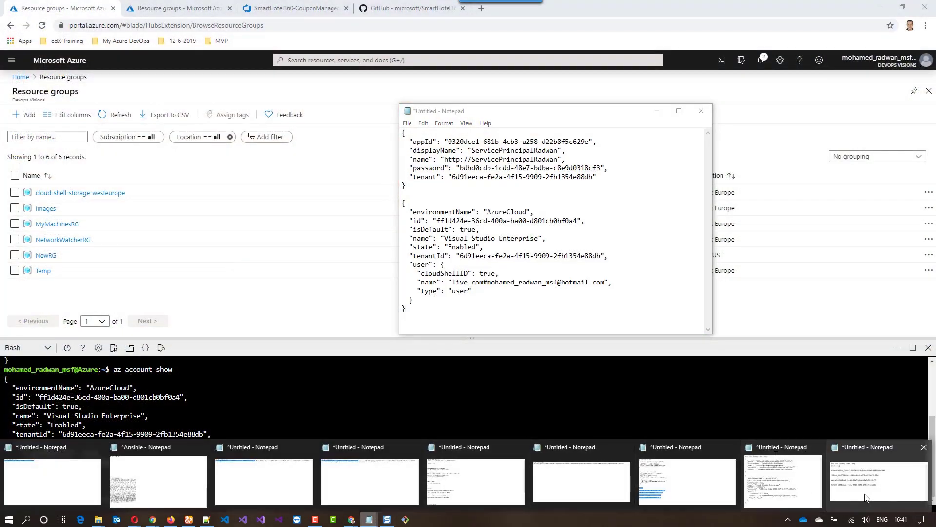
{"action": "left_click", "coordinate": [877, 476]}
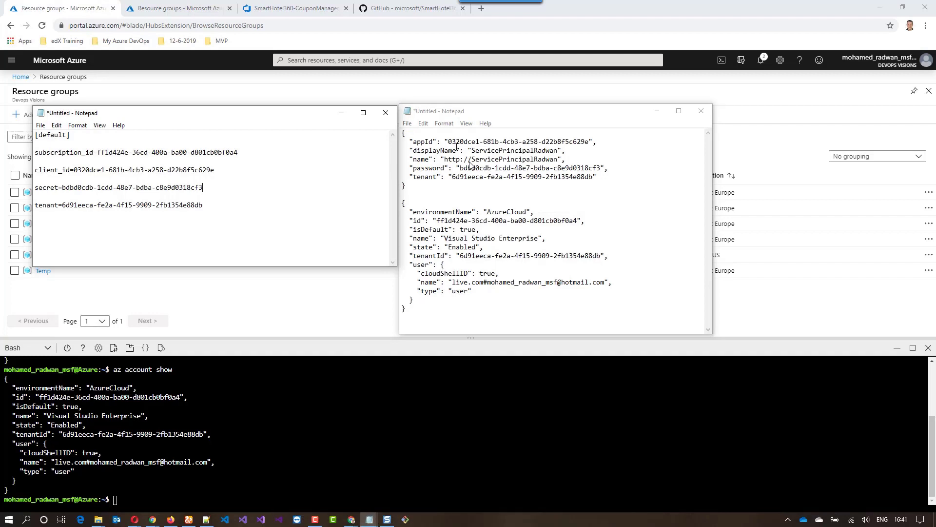
{"action": "double_click", "coordinate": [428, 142]}
{"action": "double_click", "coordinate": [460, 142]}
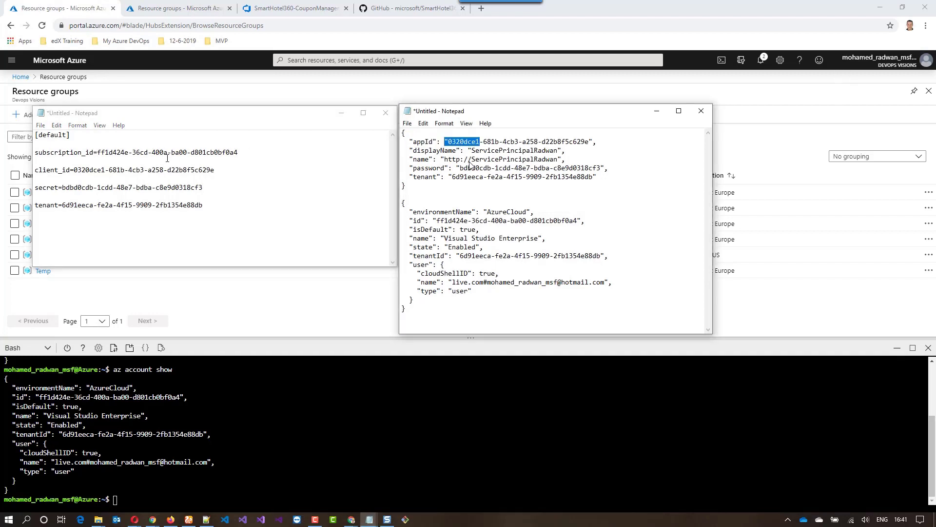
{"action": "double_click", "coordinate": [102, 170]}
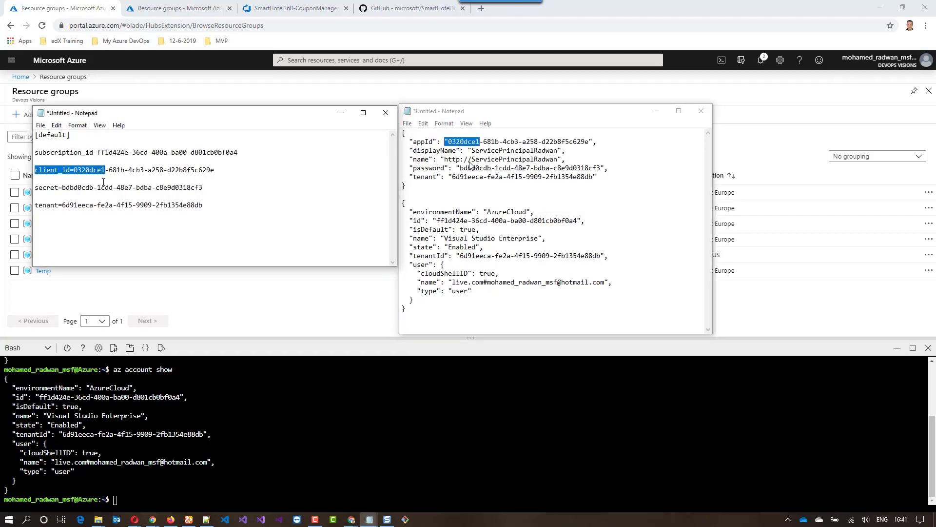
{"action": "double_click", "coordinate": [105, 187]}
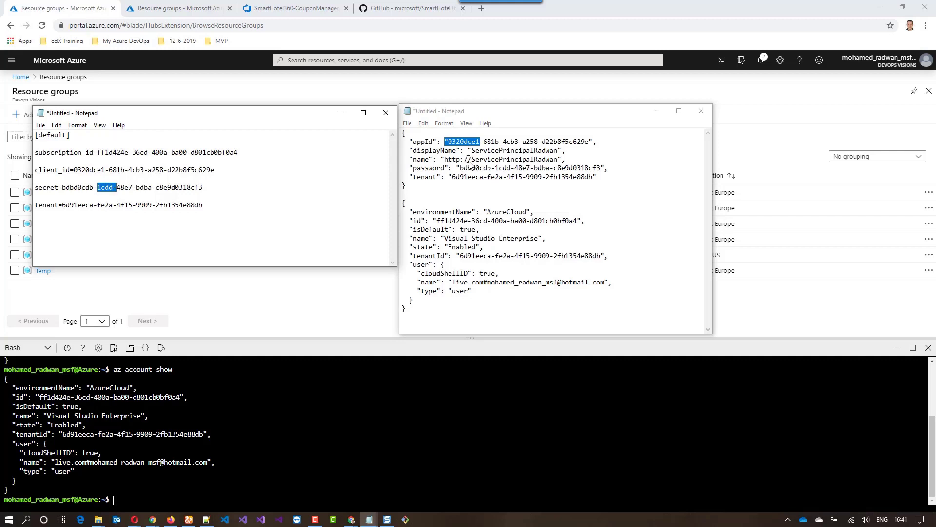
{"action": "double_click", "coordinate": [470, 168]}
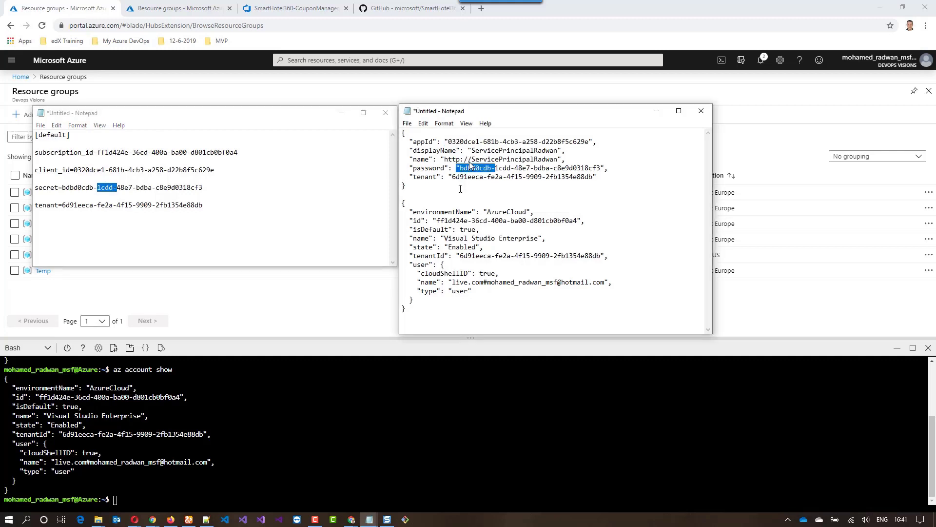
{"action": "left_click", "coordinate": [310, 199]}
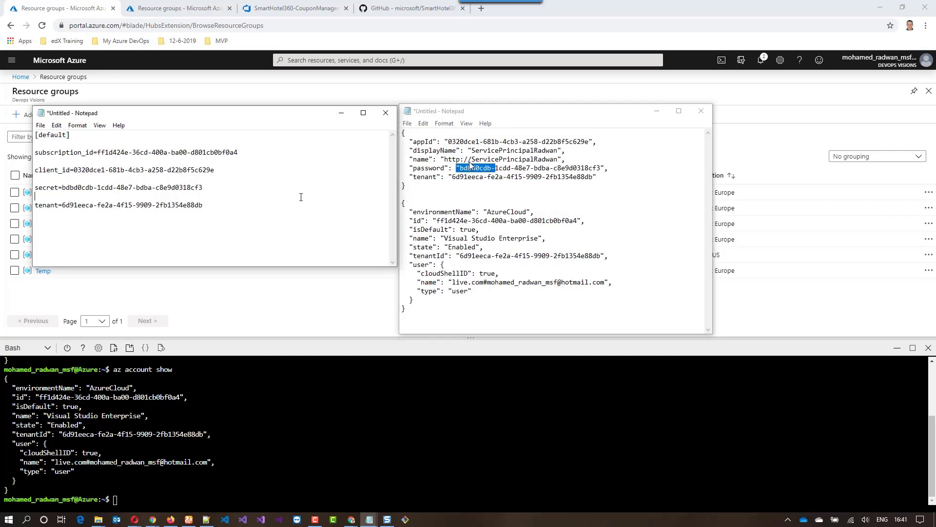
{"action": "left_click", "coordinate": [341, 112]}
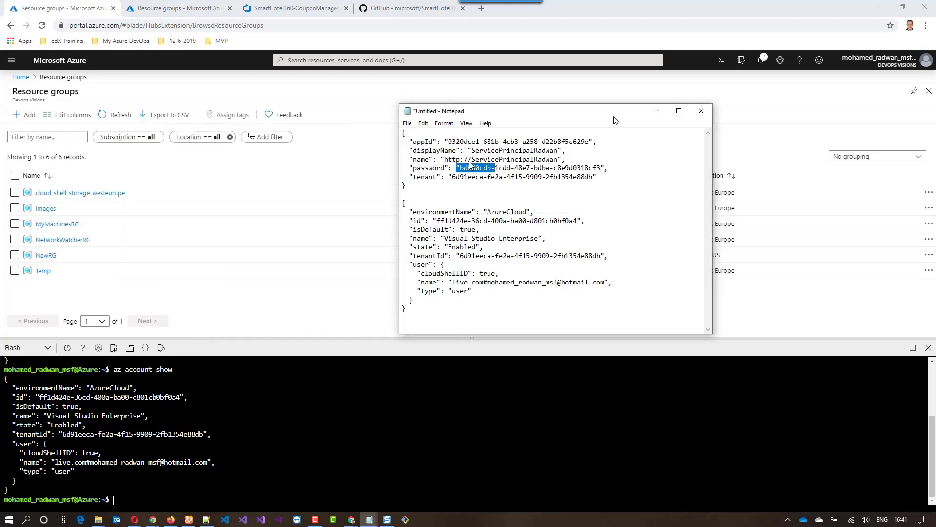
{"action": "left_click", "coordinate": [654, 113]}
View the Notepad note holding the Azure portal deployment link for the ansible_vm_deploy.json template.
{"action": "left_click", "coordinate": [369, 519]}
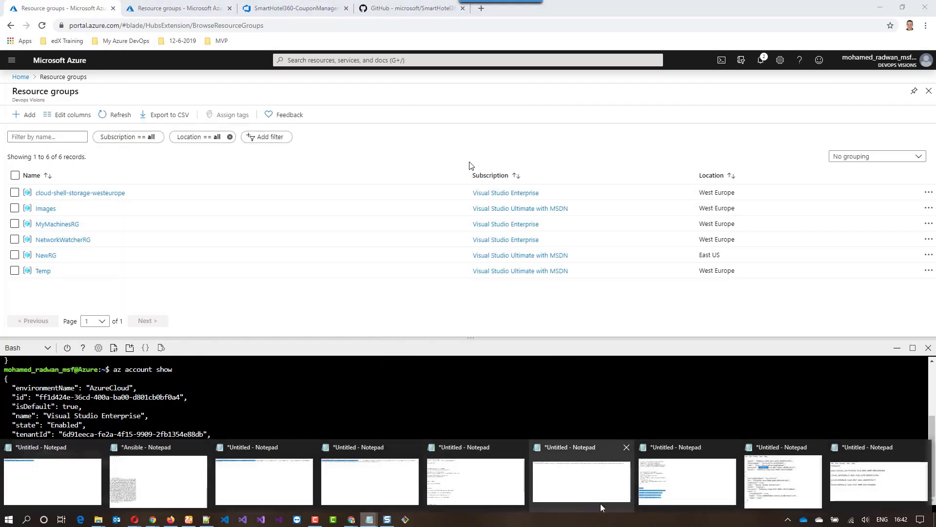
{"action": "left_click", "coordinate": [578, 492]}
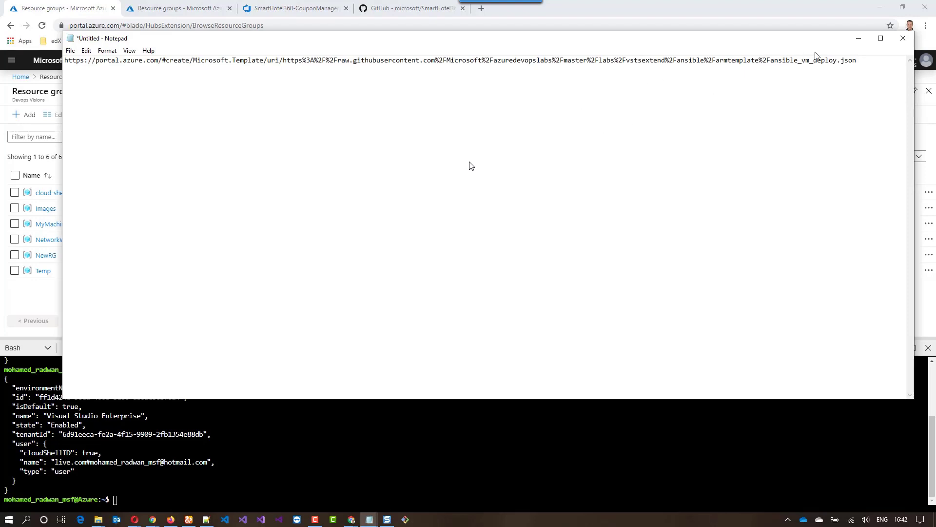
{"action": "left_click", "coordinate": [859, 38]}
Switch to the second Azure portal tab and start creating an Ubuntu Server 18.04 LTS virtual machine from the portal home.
{"action": "left_click", "coordinate": [169, 9]}
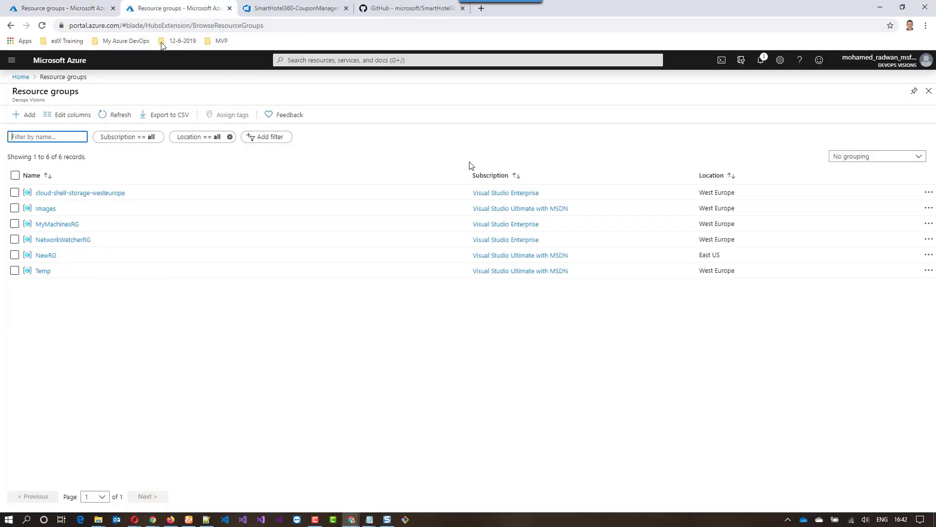
{"action": "left_click", "coordinate": [19, 77]}
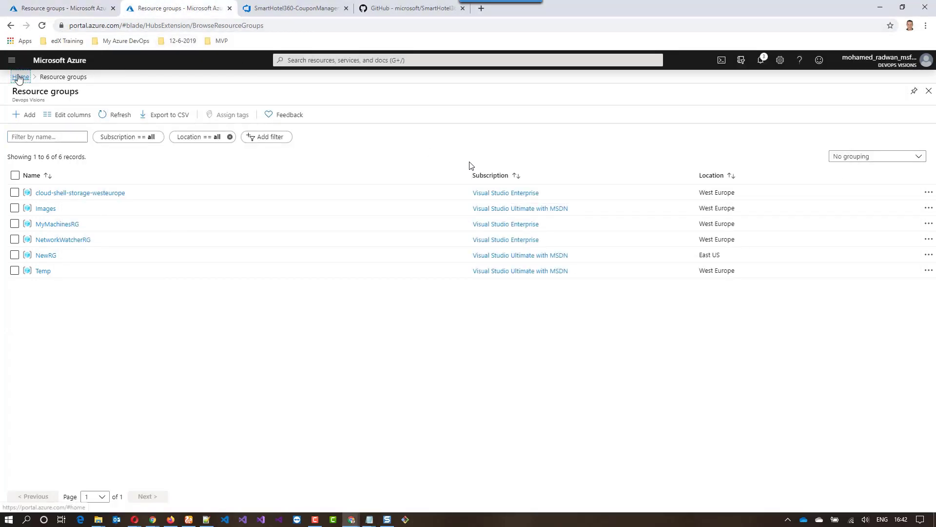
{"action": "left_click", "coordinate": [236, 127]}
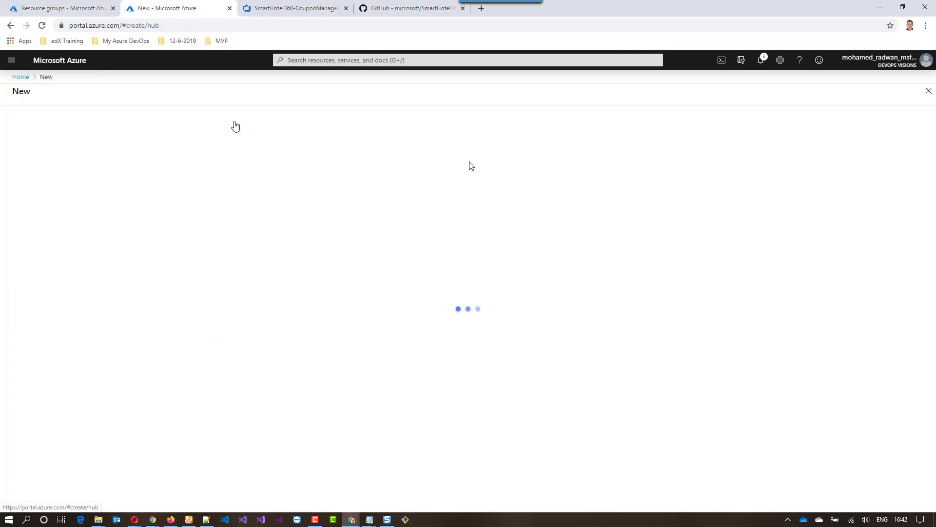
{"action": "left_click", "coordinate": [194, 197]}
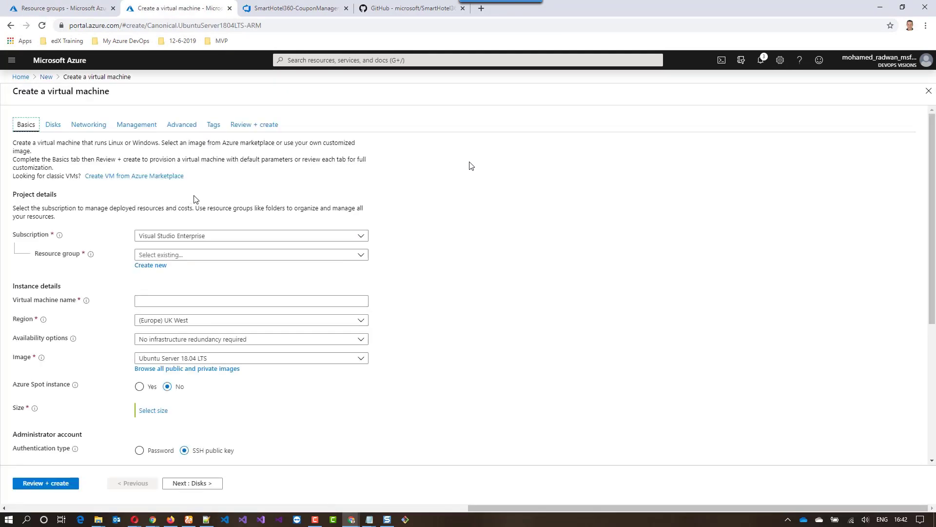
Create a new resource group for the virtual machine, naming it RGDemo followed by the owner's surname.
{"action": "left_click", "coordinate": [151, 265]}
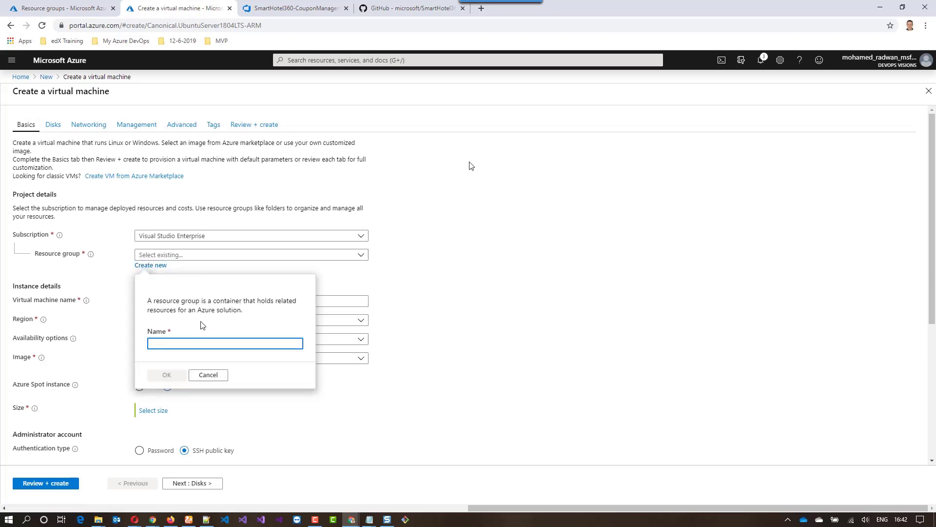
{"action": "type", "text": "RGDem"}
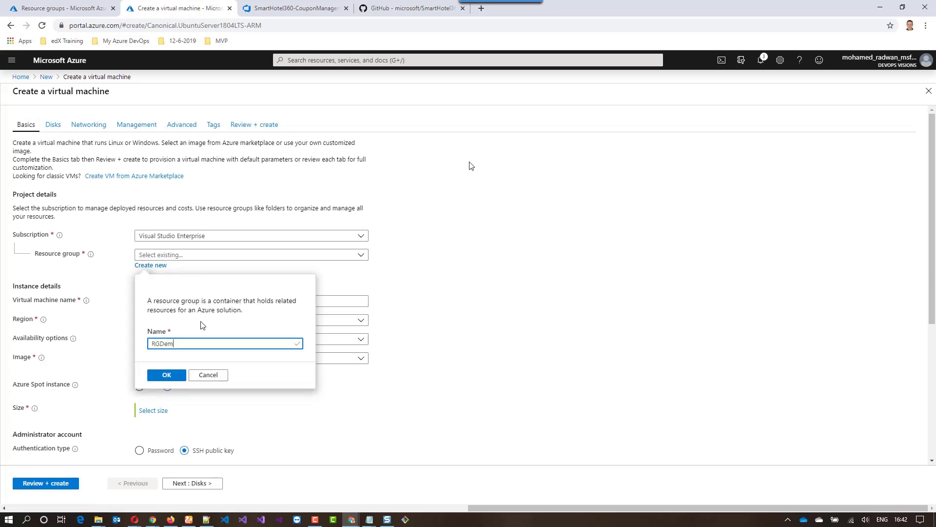
{"action": "type", "text": "oRadwan"}
{"action": "left_click", "coordinate": [171, 373]}
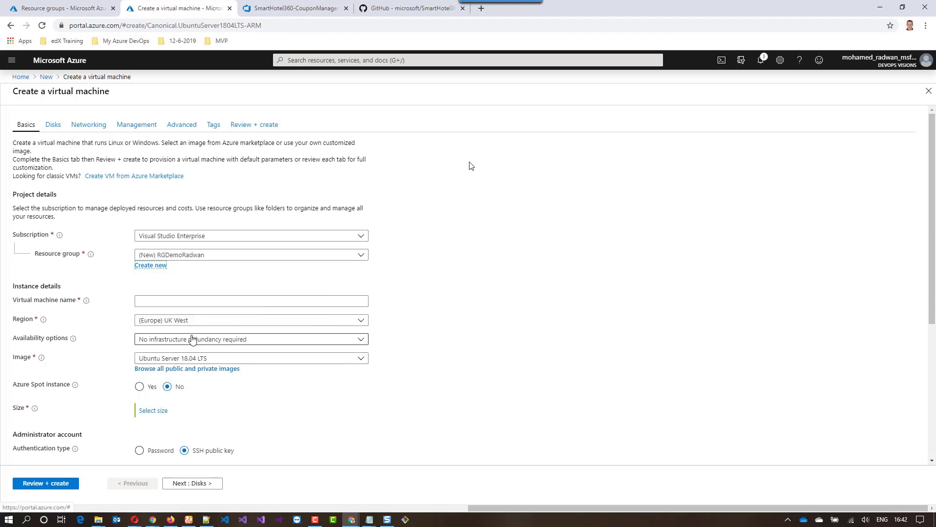
Name the virtual machine VMLinux and set its region to (Europe) UK South.
{"action": "left_click", "coordinate": [196, 303]}
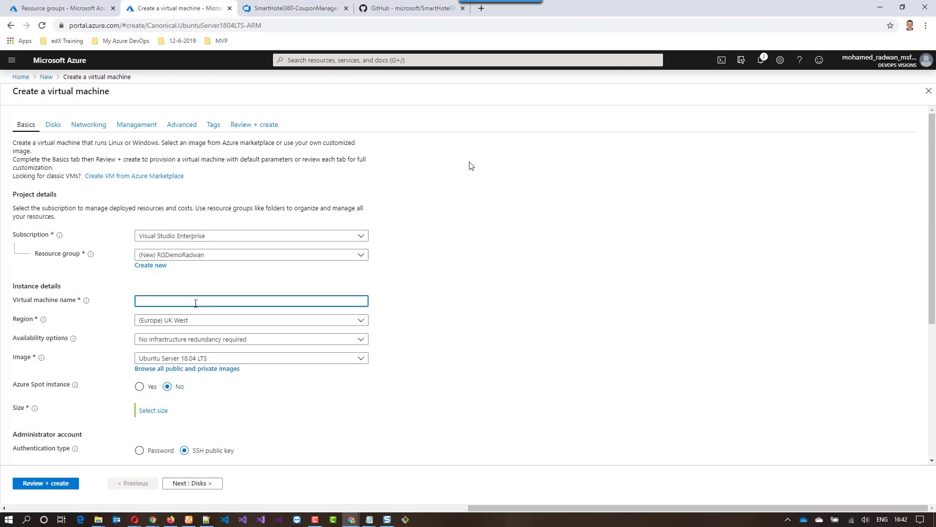
{"action": "type", "text": "VMLinux"}
{"action": "key", "text": "Tab"}
{"action": "type", "text": "w"}
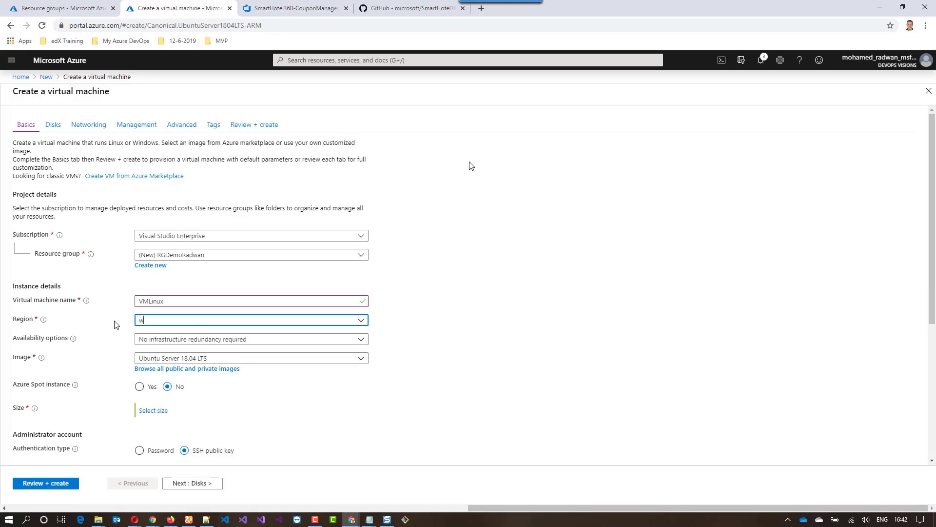
{"action": "key", "text": "BackSpace"}
{"action": "type", "text": "uk"}
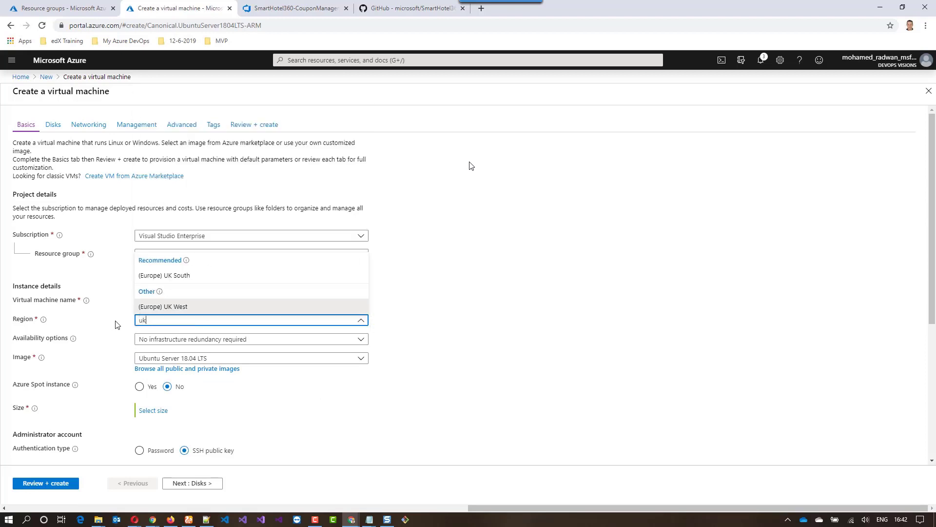
{"action": "left_click", "coordinate": [165, 276]}
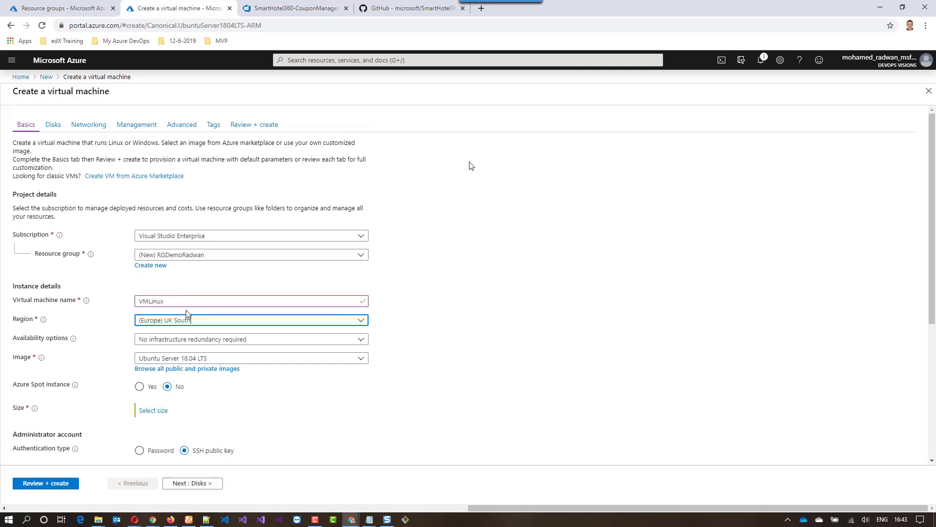
Change the virtual machine size to B4ms.
{"action": "left_click", "coordinate": [154, 429]}
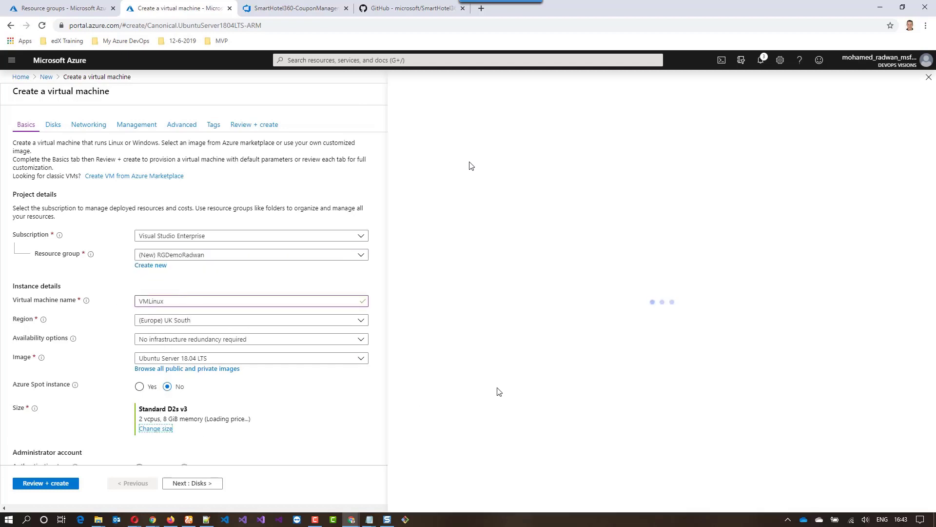
{"action": "left_click", "coordinate": [598, 252]}
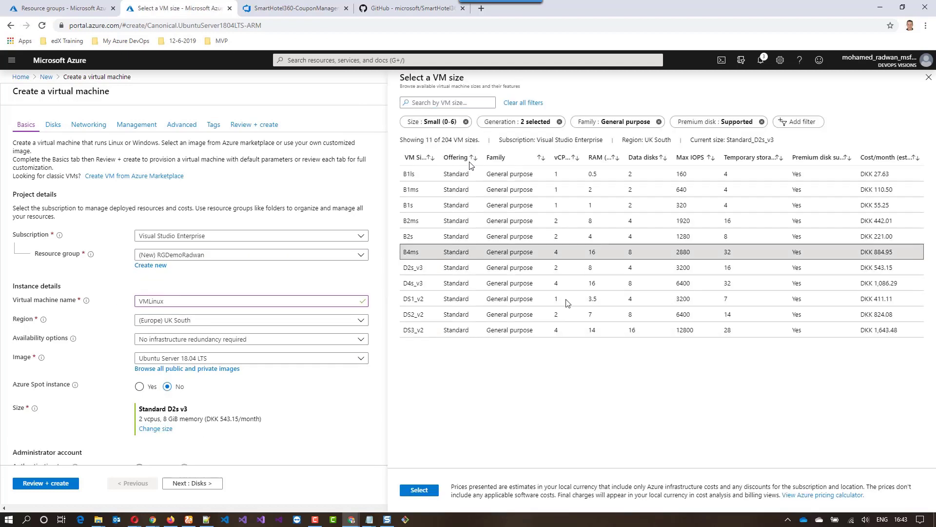
{"action": "left_click", "coordinate": [418, 491]}
Set the administrator account to password authentication and fill in the username, password and password confirmation.
{"action": "scroll", "coordinate": [490, 378], "scroll_direction": "down", "scroll_amount": 3}
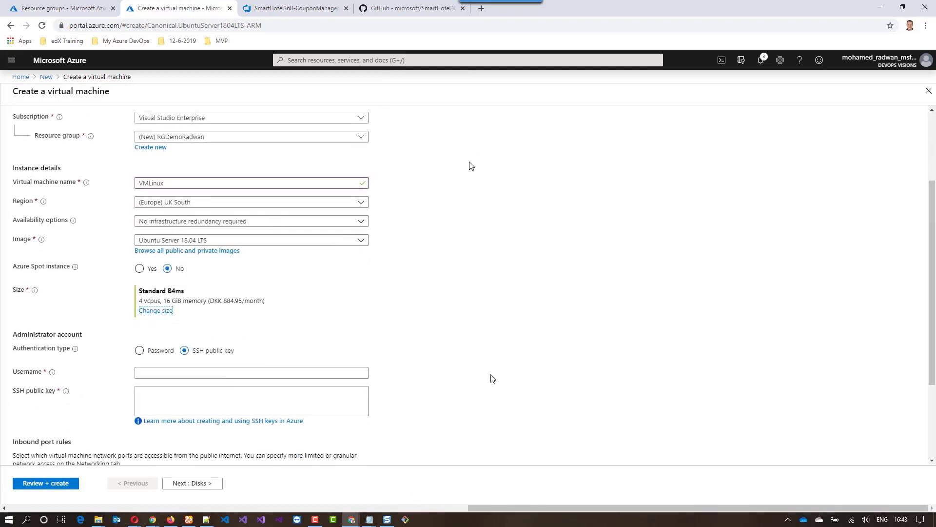
{"action": "left_click", "coordinate": [139, 322]}
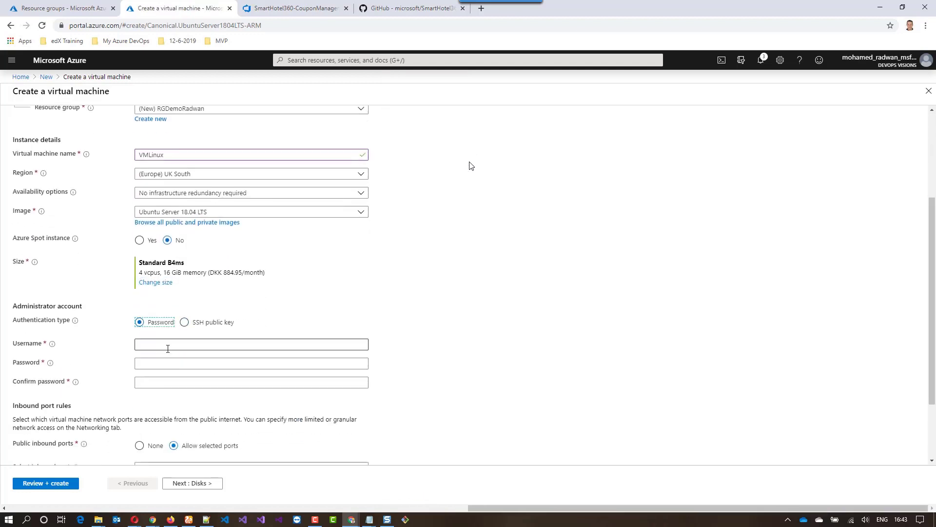
{"action": "left_click", "coordinate": [177, 347]}
{"action": "type", "text": "mradwan"}
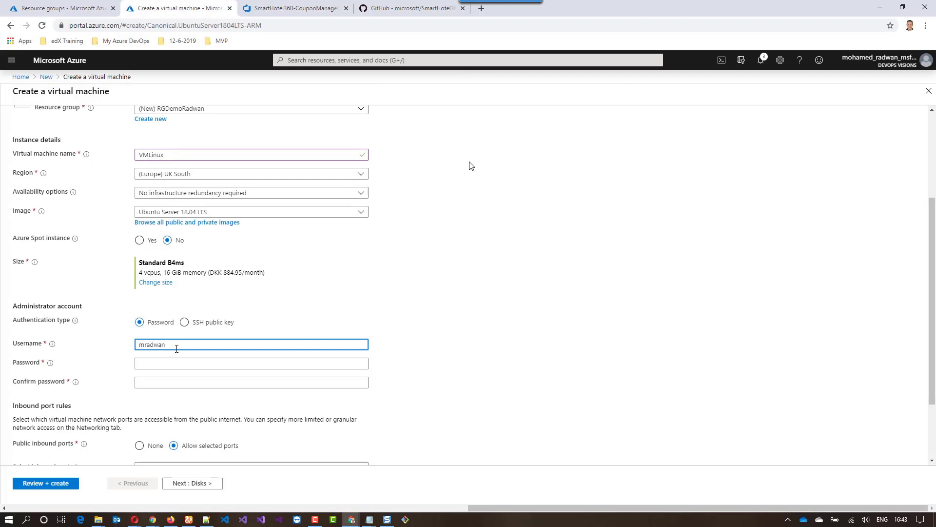
{"action": "key", "text": "Tab"}
{"action": "type", "text": "P@"}
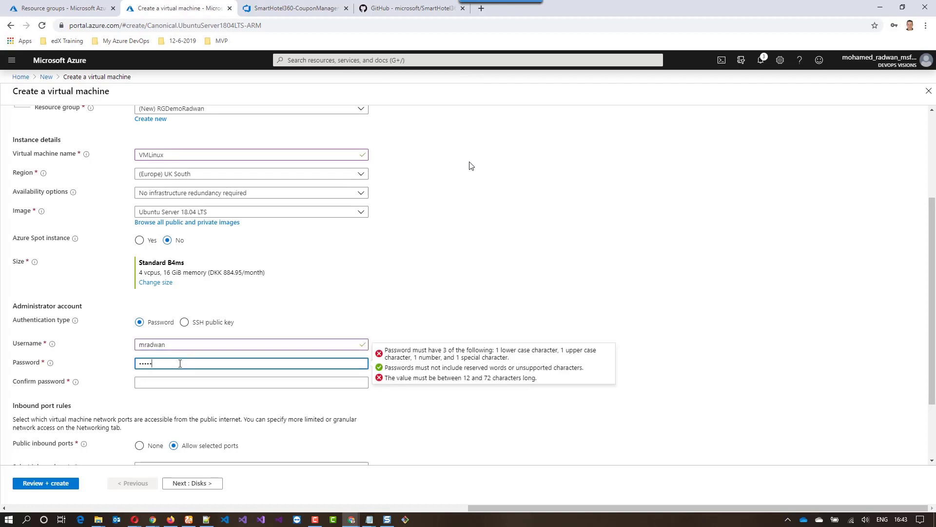
{"action": "type", "text": "•••••••••••"}
{"action": "key", "text": "Tab"}
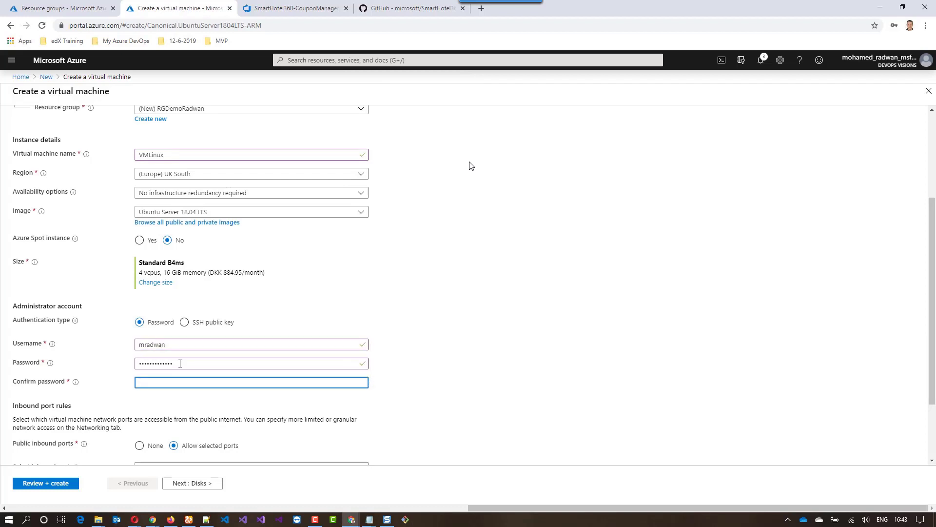
{"action": "type", "text": "••••"}
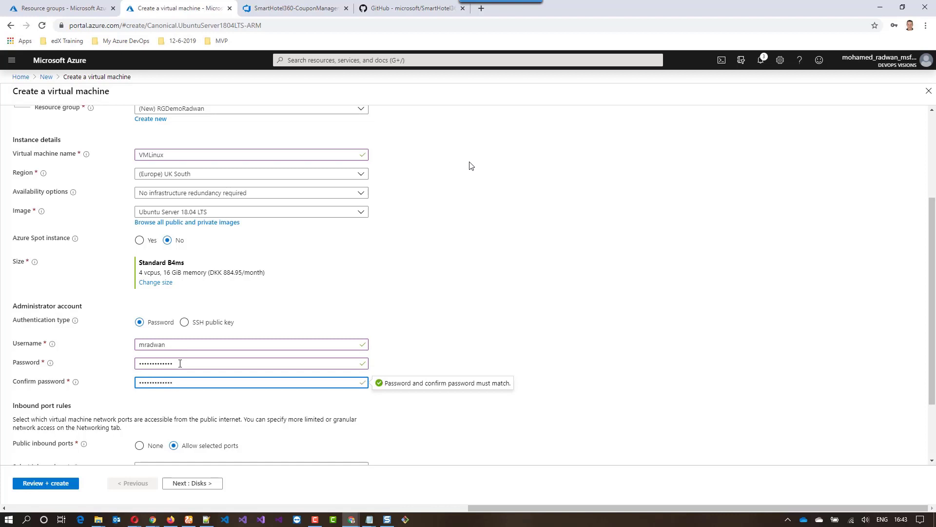
Review the virtual machine configuration, dismiss the browser's password update offer, and create the machine.
{"action": "scroll", "coordinate": [423, 312], "scroll_direction": "down", "scroll_amount": 2}
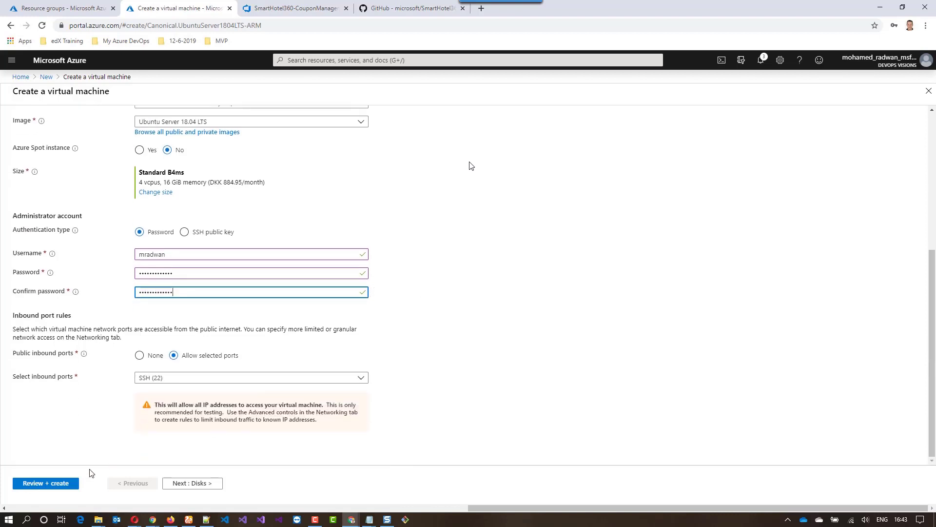
{"action": "left_click", "coordinate": [65, 485]}
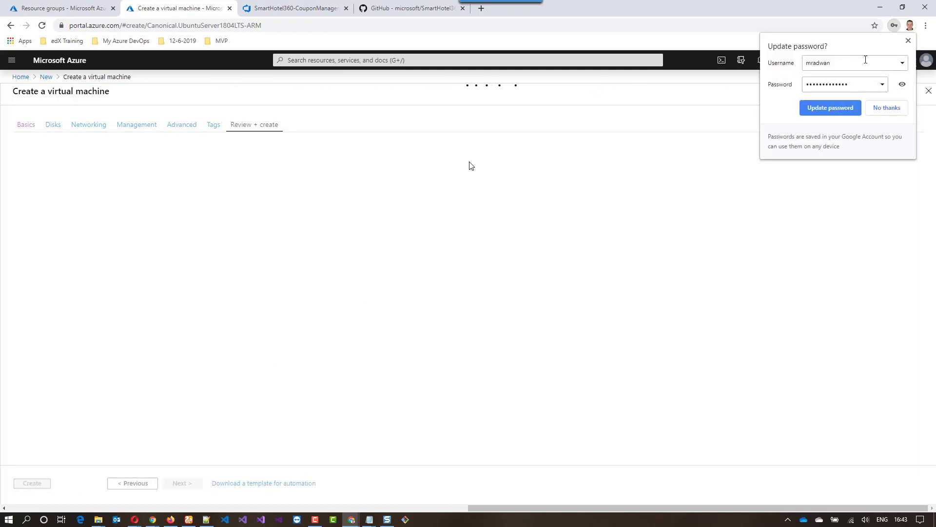
{"action": "left_click", "coordinate": [907, 41]}
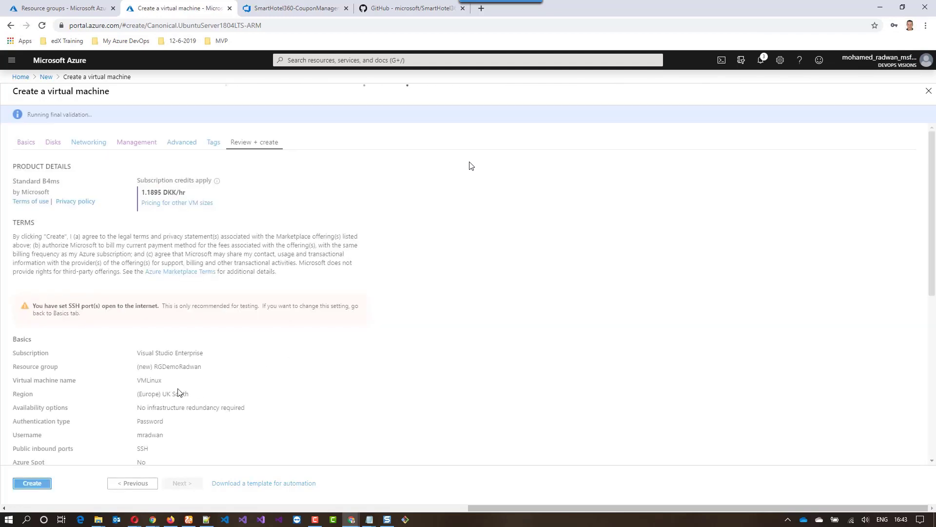
{"action": "left_click", "coordinate": [37, 488]}
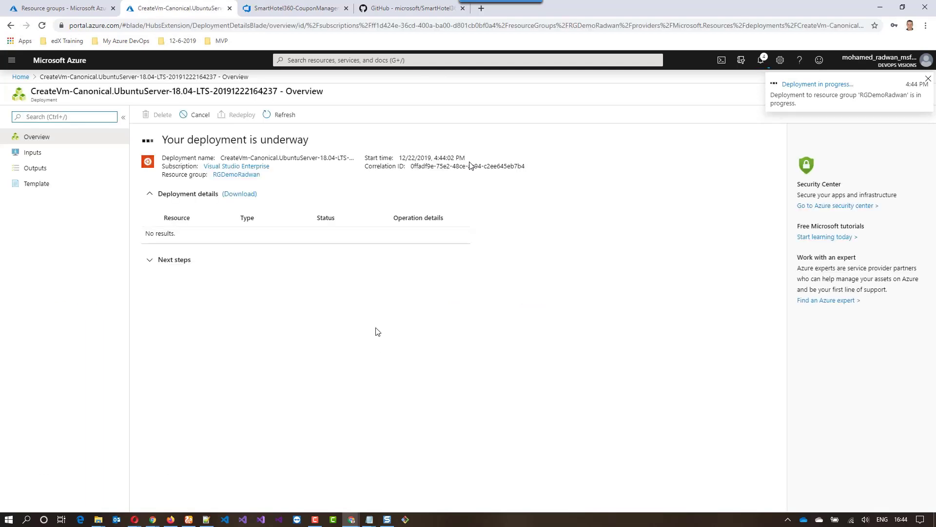
Go back to the portal home, refresh the resource groups list and open the new RGDemo resource group.
{"action": "left_click", "coordinate": [21, 77]}
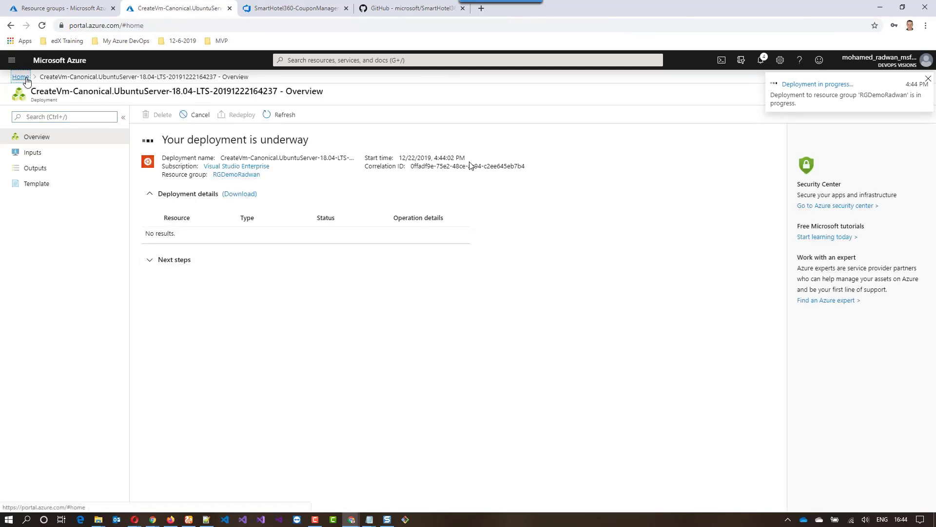
{"action": "left_click", "coordinate": [282, 131]}
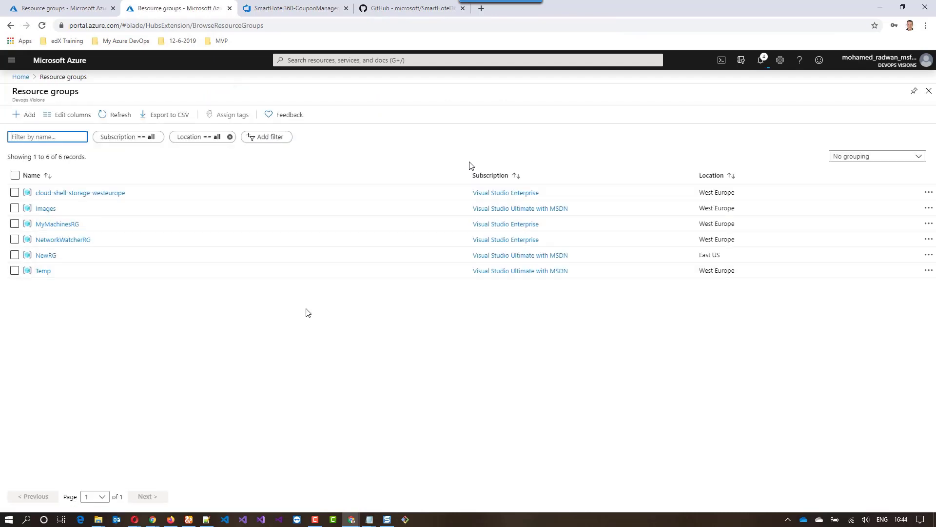
{"action": "left_click", "coordinate": [115, 115]}
{"action": "left_click", "coordinate": [109, 119]}
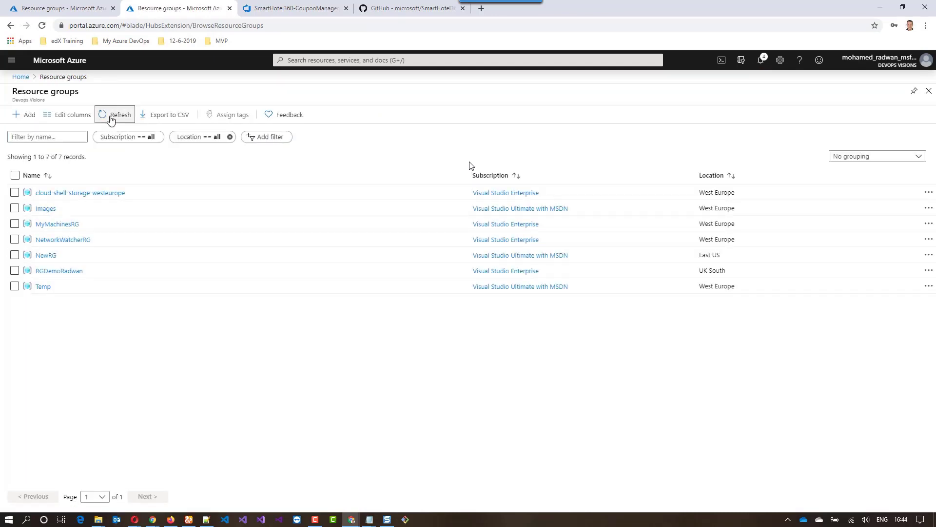
{"action": "left_click", "coordinate": [72, 276]}
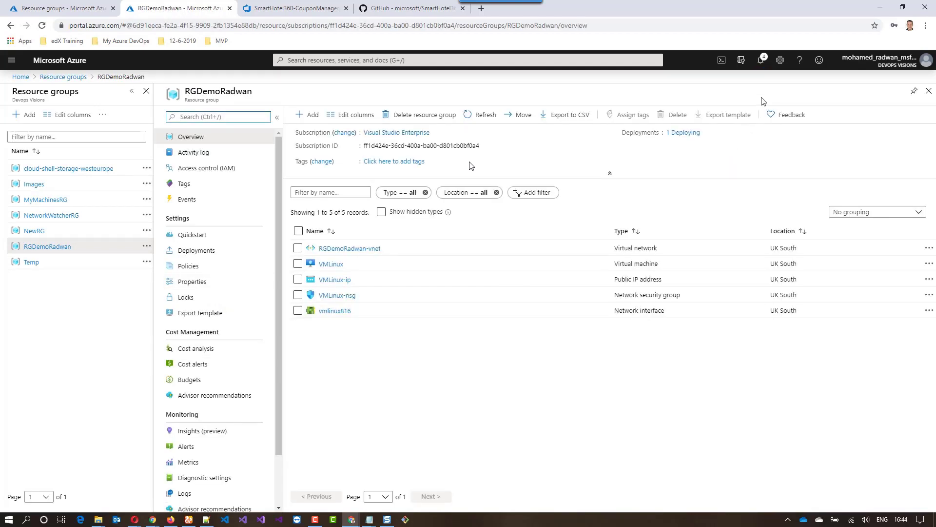
Check the deployment in the portal notifications and dismiss the older notifications about the deleted application and remaining credit.
{"action": "left_click", "coordinate": [764, 63]}
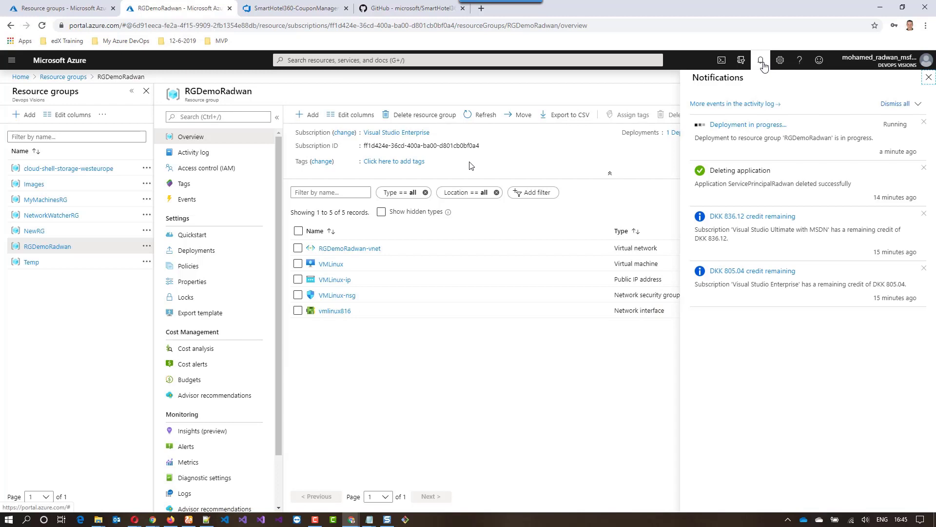
{"action": "left_click", "coordinate": [924, 168]}
{"action": "left_click", "coordinate": [924, 168]}
{"action": "left_click", "coordinate": [924, 169]}
{"action": "left_click", "coordinate": [904, 180]}
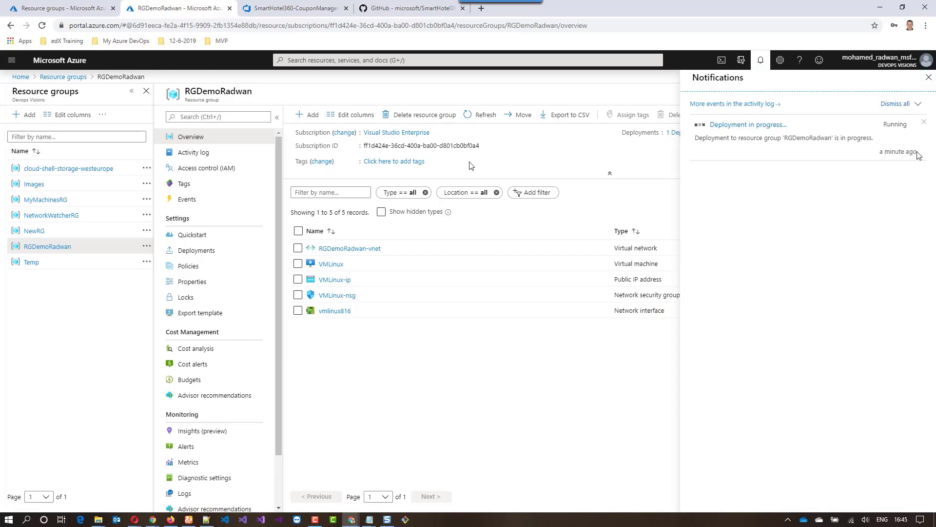
{"action": "left_click", "coordinate": [929, 79]}
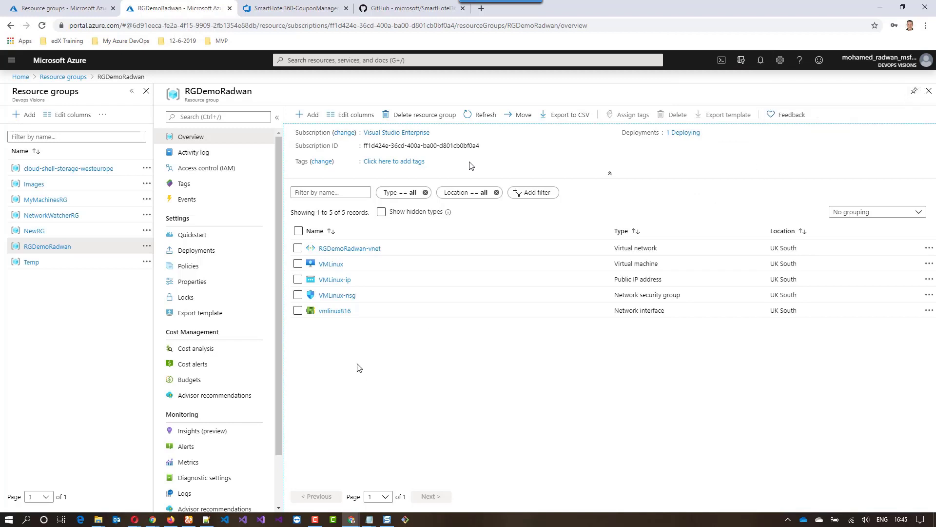
Copy the public IP address of the VMLinux virtual machine and open a Git Bash terminal window.
{"action": "left_click", "coordinate": [331, 264]}
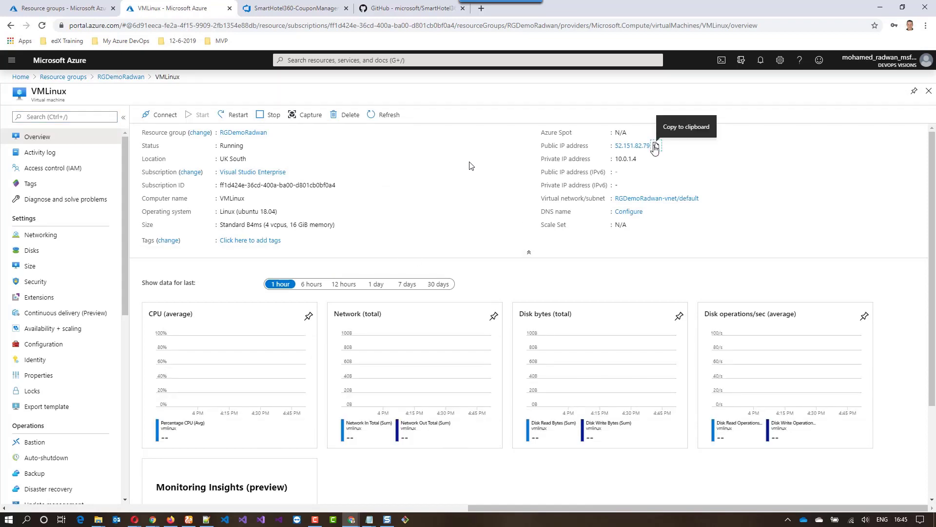
{"action": "left_click", "coordinate": [656, 145]}
{"action": "left_click", "coordinate": [406, 519]}
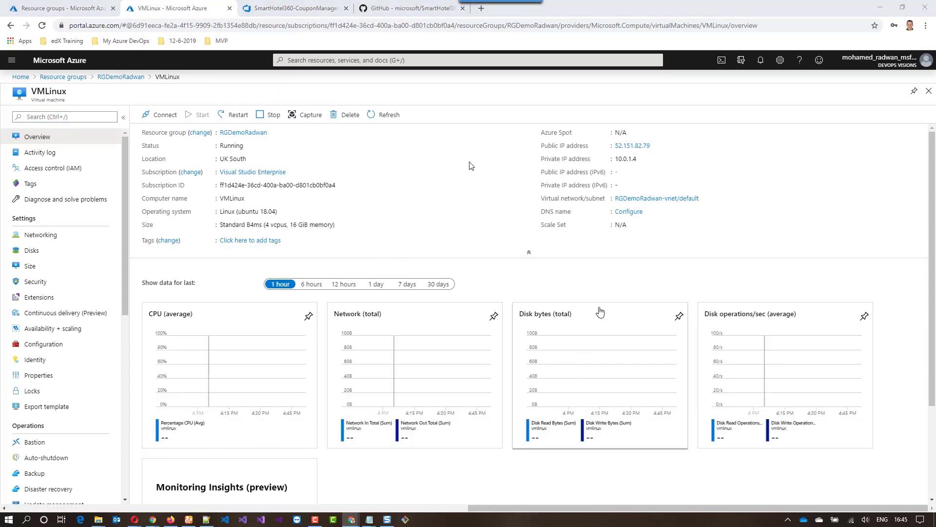
{"action": "left_click_drag", "start_coordinate": [453, 253], "coordinate": [867, 252]}
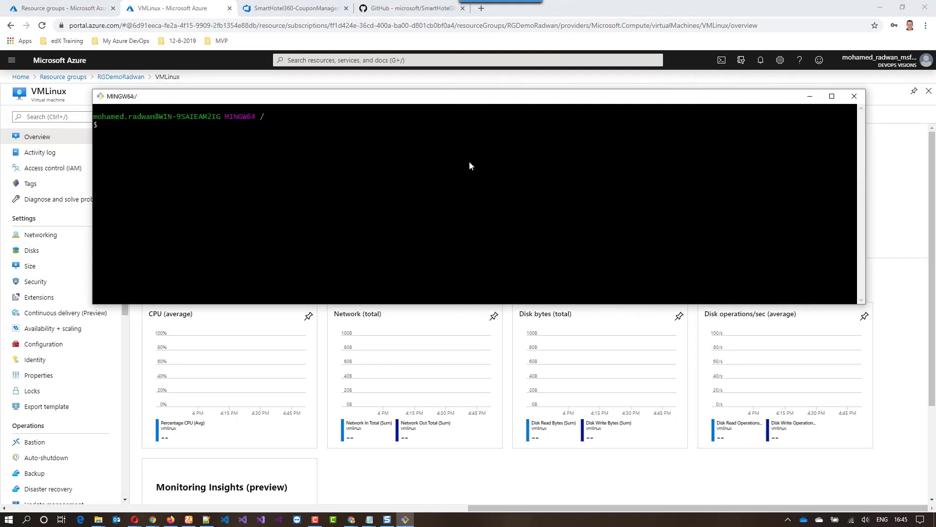
Connect to the virtual machine over SSH with the admin username and copied IP address, accepting the host key and entering the account password.
{"action": "type", "text": "ssh mradwan@"}
{"action": "right_click", "coordinate": [469, 162]}
{"action": "key", "text": "Down"}
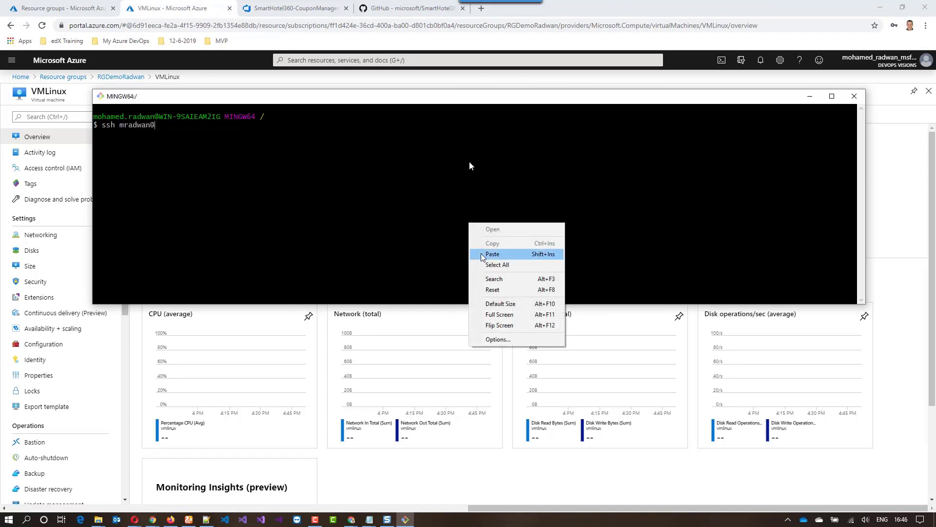
{"action": "key", "text": "Return"}
{"action": "key", "text": "Return"}
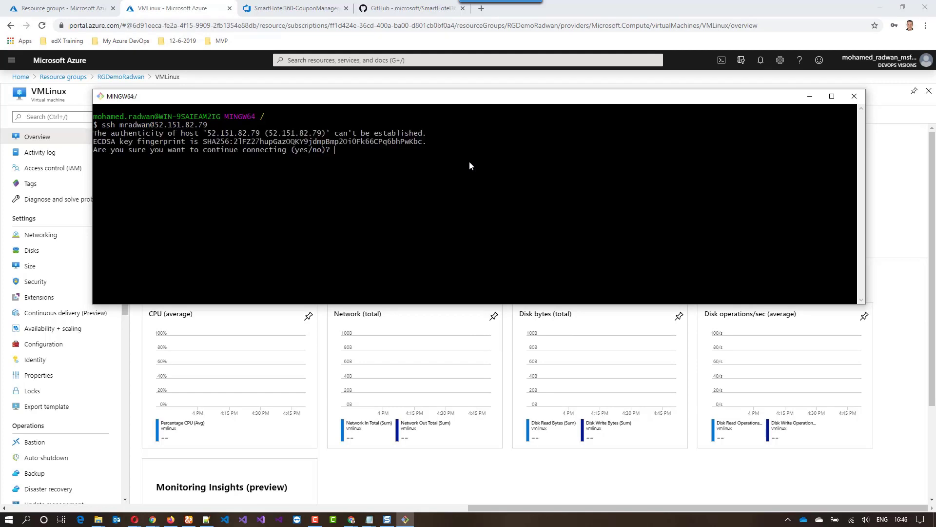
{"action": "type", "text": "yes"}
{"action": "key", "text": "Return"}
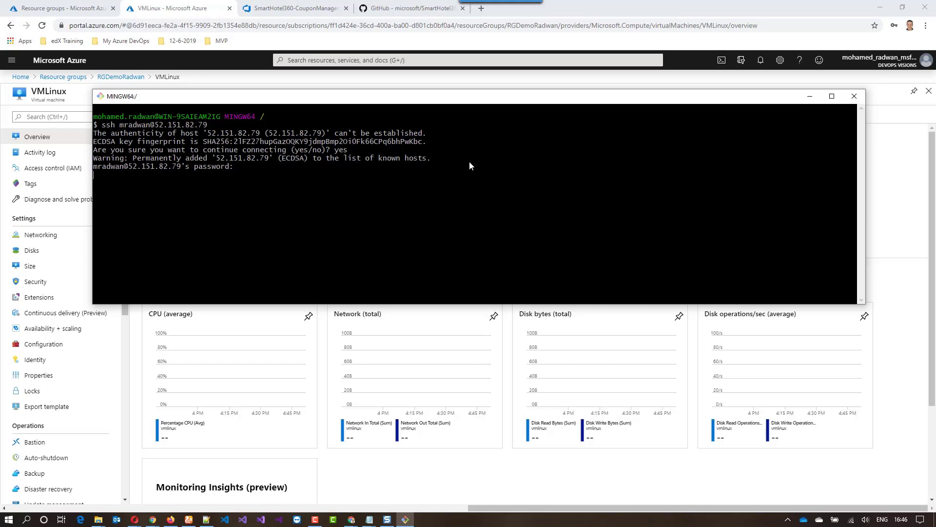
{"action": "key", "text": "Return"}
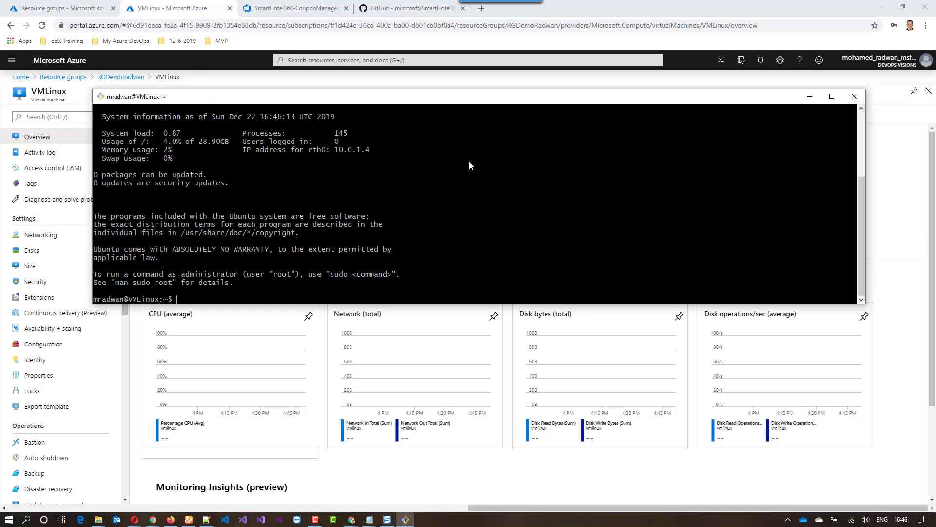
Clear the terminal and check the installed versions of python and python3 on the virtual machine.
{"action": "type", "text": "clear"}
{"action": "key", "text": "Return"}
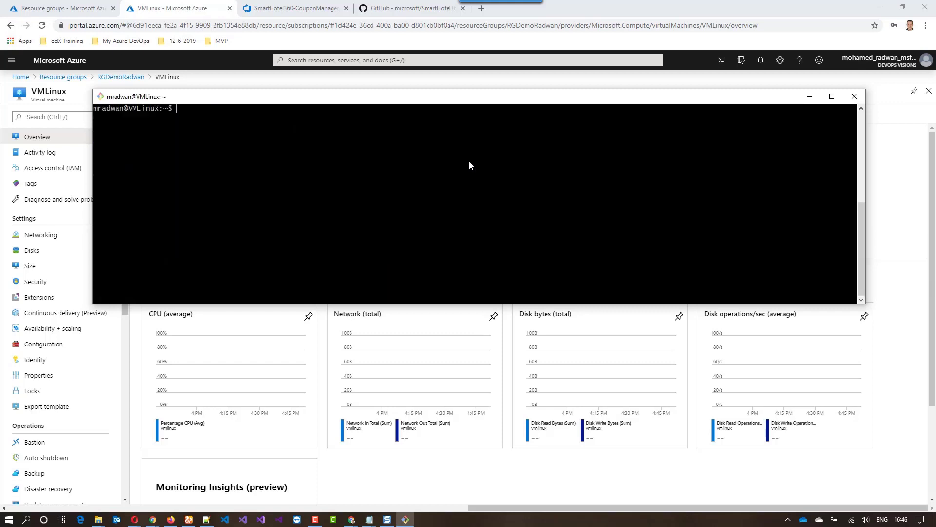
{"action": "type", "text": "python --version"}
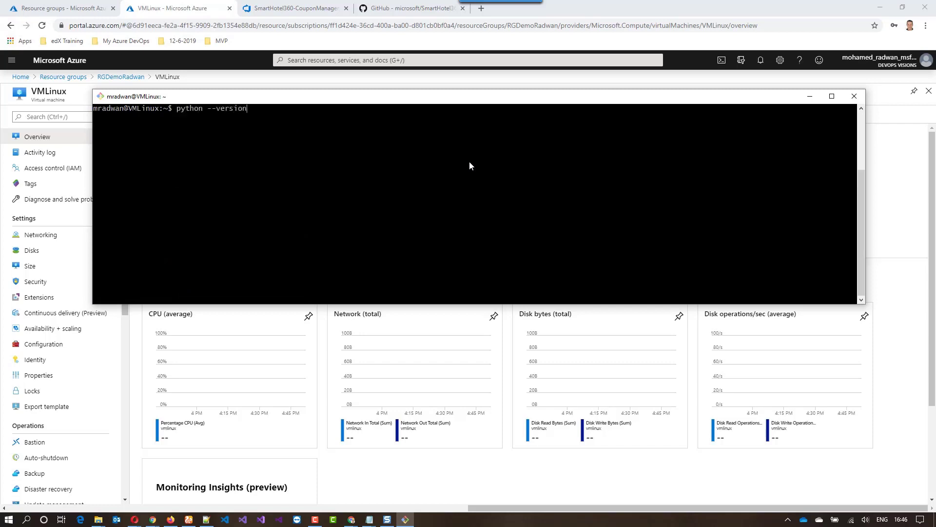
{"action": "key", "text": "Return"}
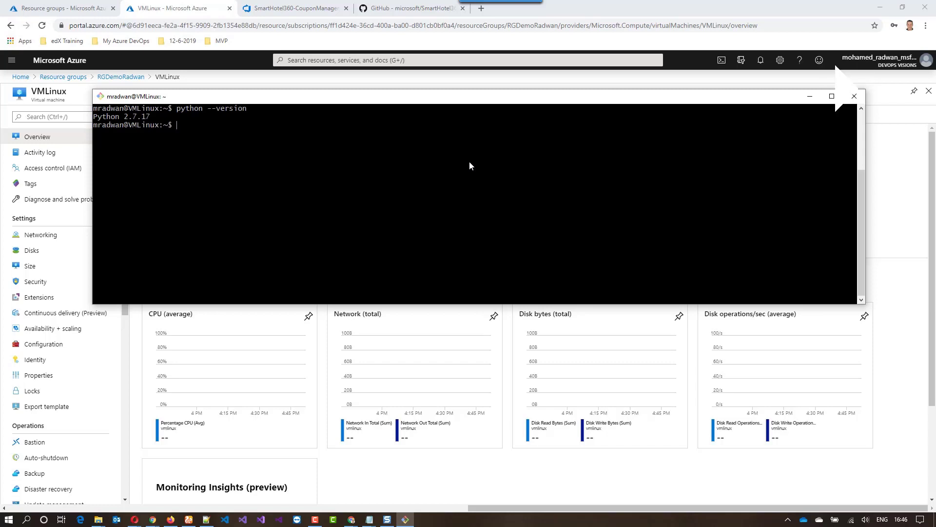
{"action": "type", "text": "python3 --version"}
{"action": "key", "text": "Return"}
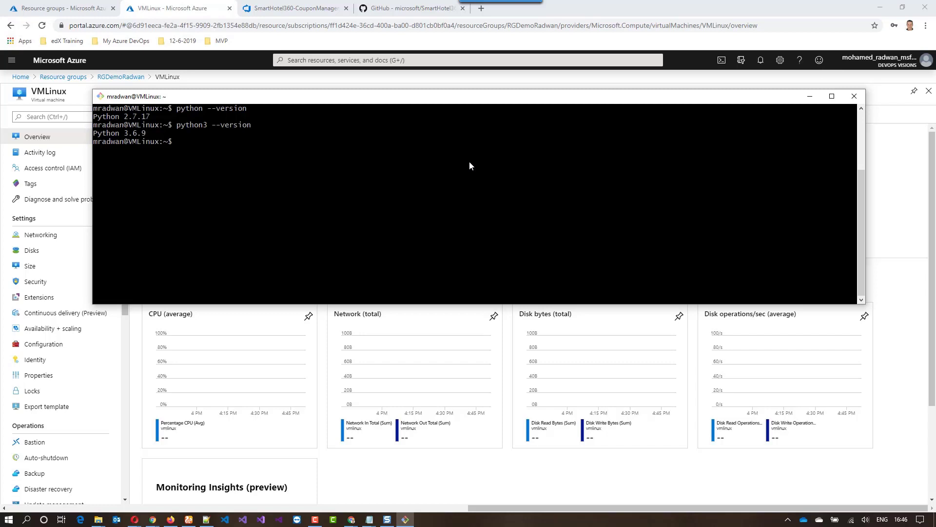
Check the installed Ansible version on the virtual machine with ansible --version.
{"action": "type", "text": "ansible --version"}
{"action": "key", "text": "Return"}
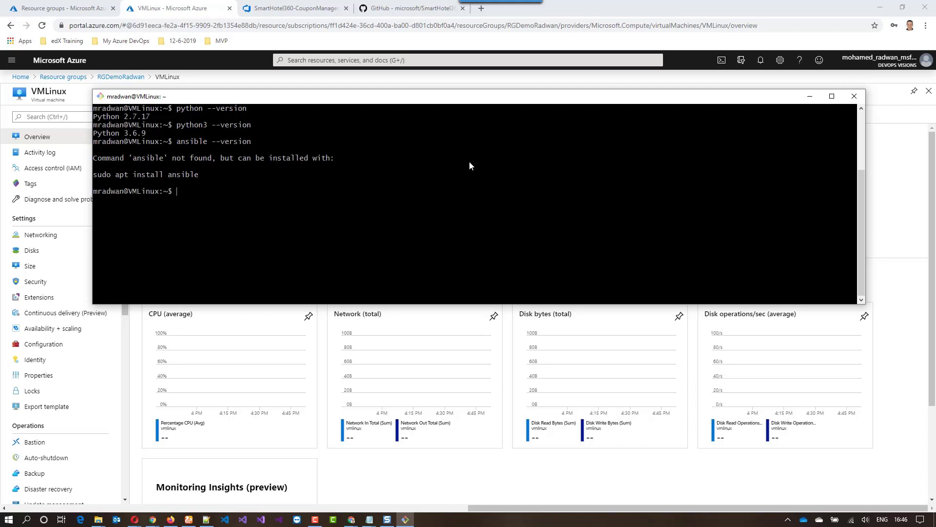
Upgrade the system packages with sudo apt update && sudo apt dist-upgrade -y, and install libssl-dev, libffi-dev, python-dev and python-pip with apt.
{"action": "type", "text": "clear"}
{"action": "key", "text": "Return"}
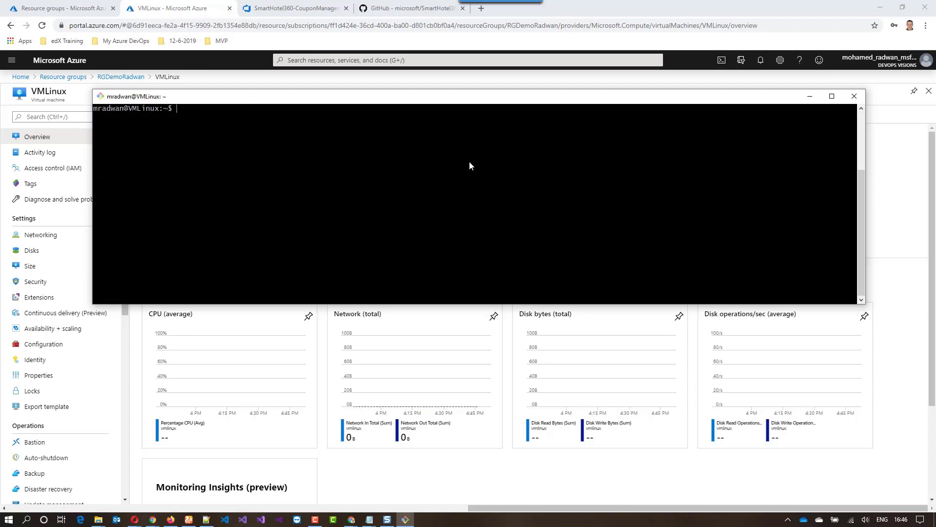
{"action": "right_click", "coordinate": [469, 162]}
{"action": "left_click", "coordinate": [426, 228]}
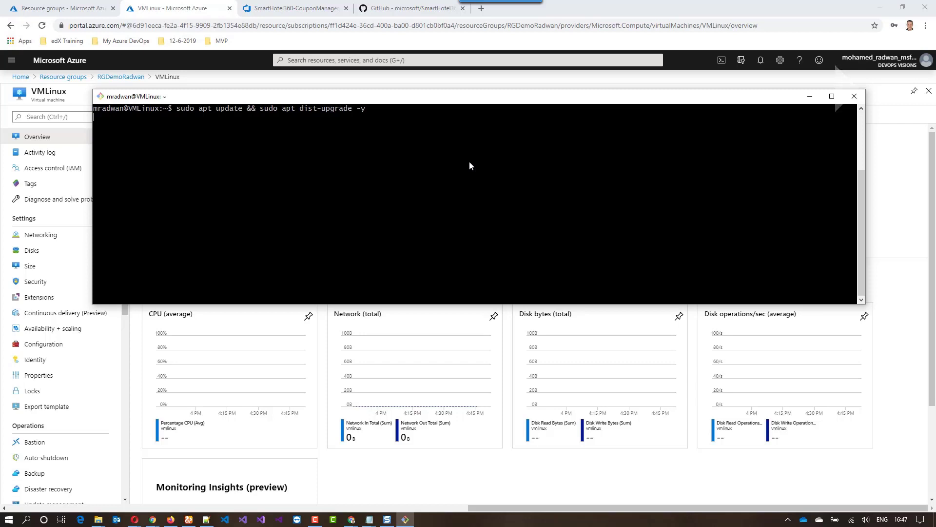
{"action": "key", "text": "Return"}
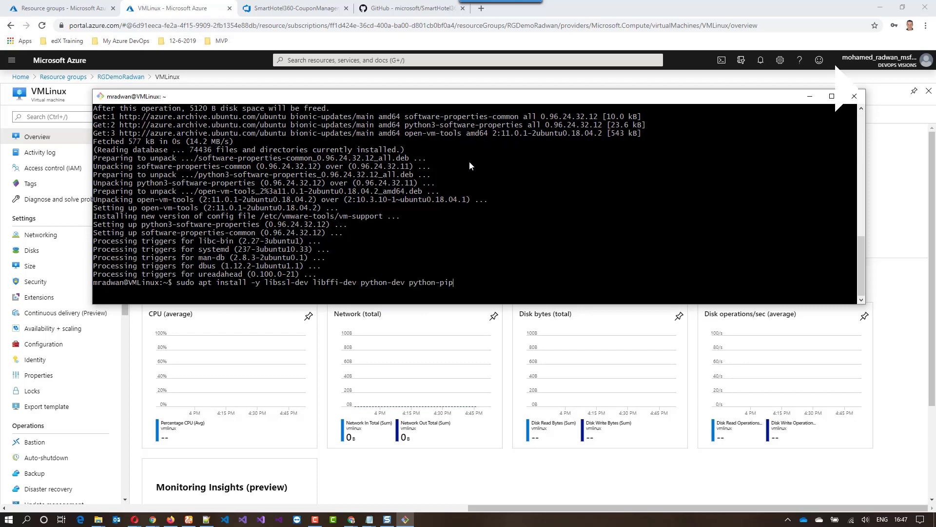
{"action": "key", "text": "Return"}
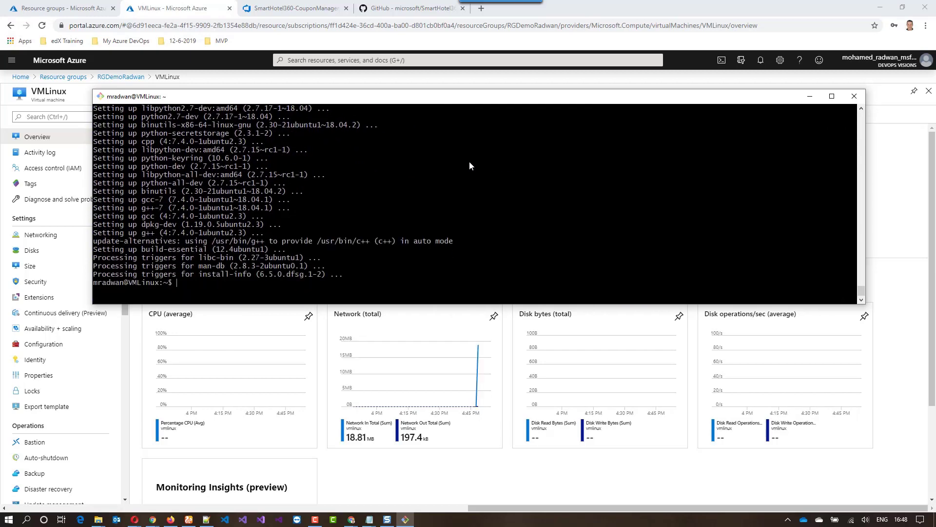
Install the ansible[azure] package with pip and check the installed version on a cleared terminal with ansible --version.
{"action": "right_click", "coordinate": [470, 163]}
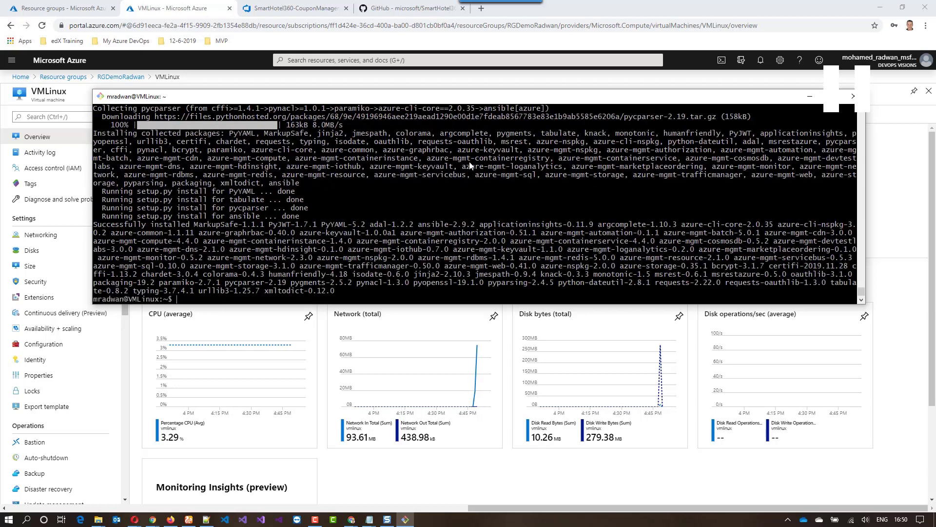
{"action": "type", "text": "clear"}
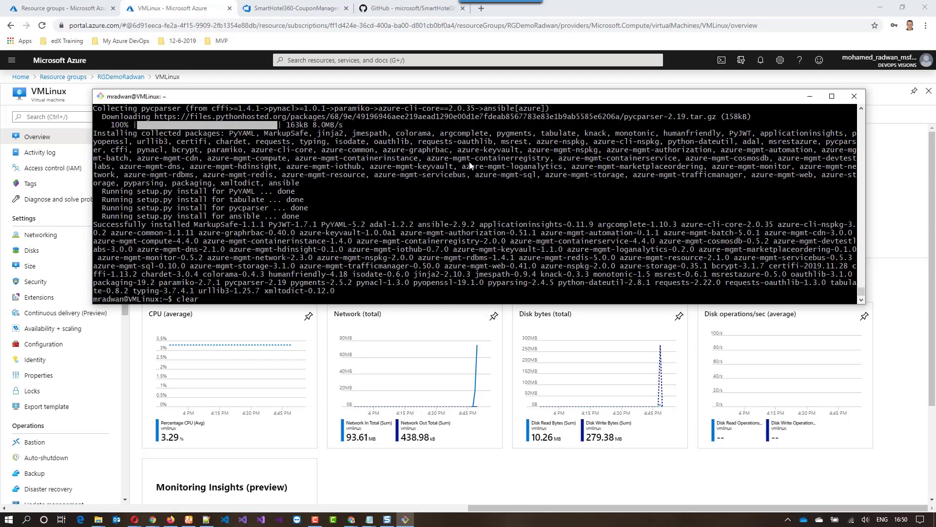
{"action": "key", "text": "Return"}
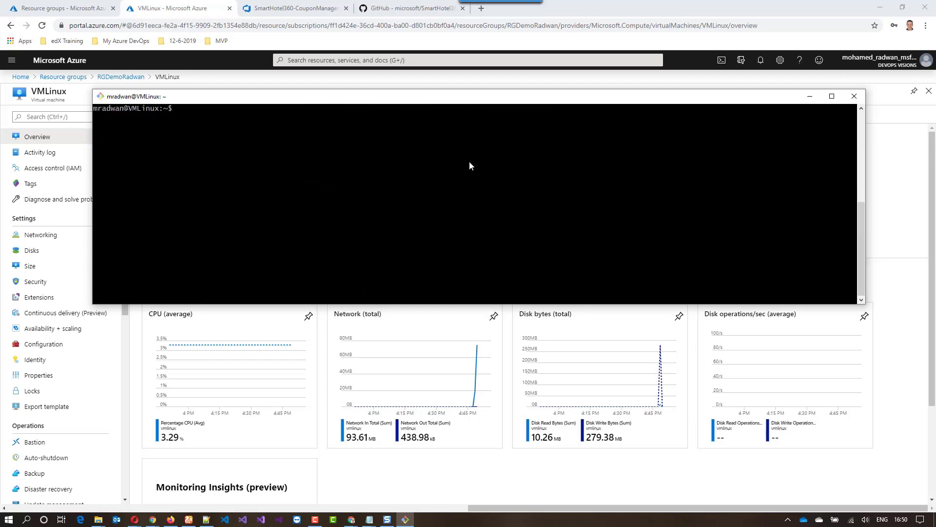
{"action": "type", "text": "ansible --version"}
{"action": "key", "text": "Return"}
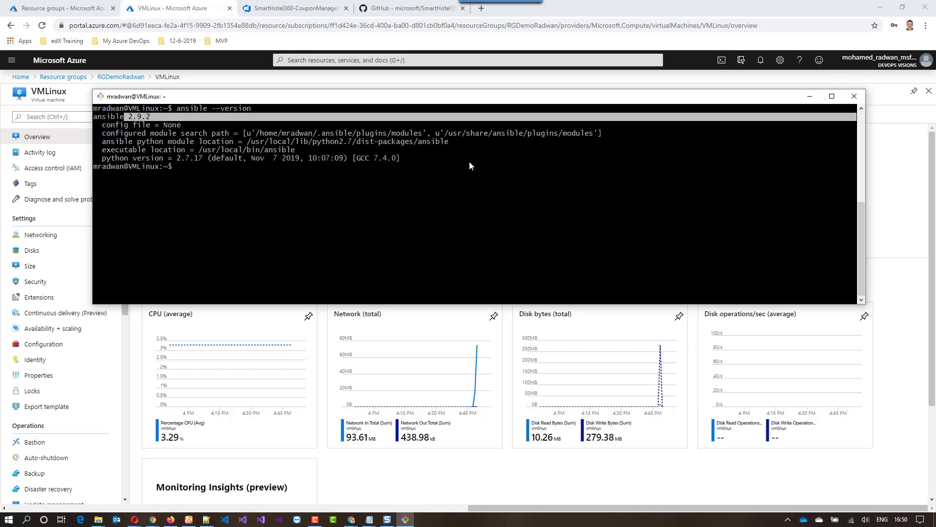
Clear the terminal, create the ~/.azure directory and open a new ~/.azure/credentials file in nano.
{"action": "type", "text": "clear"}
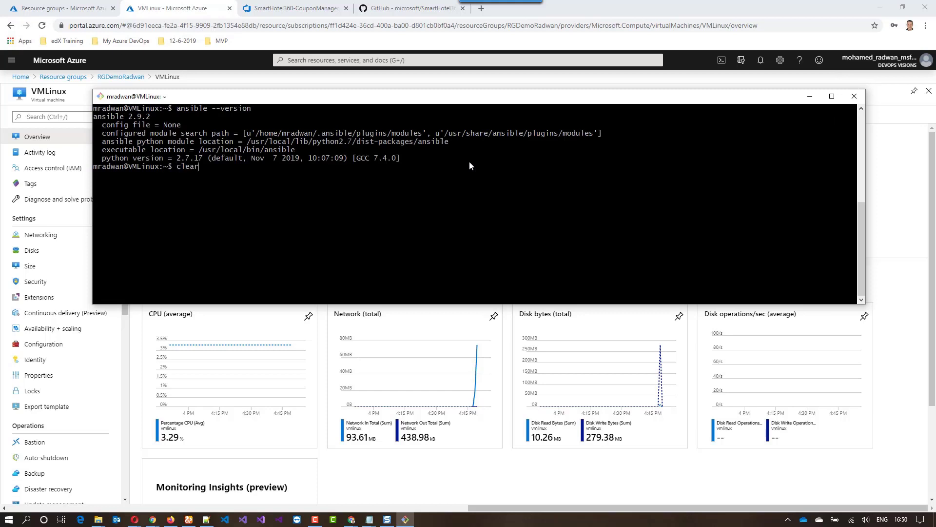
{"action": "key", "text": "Return"}
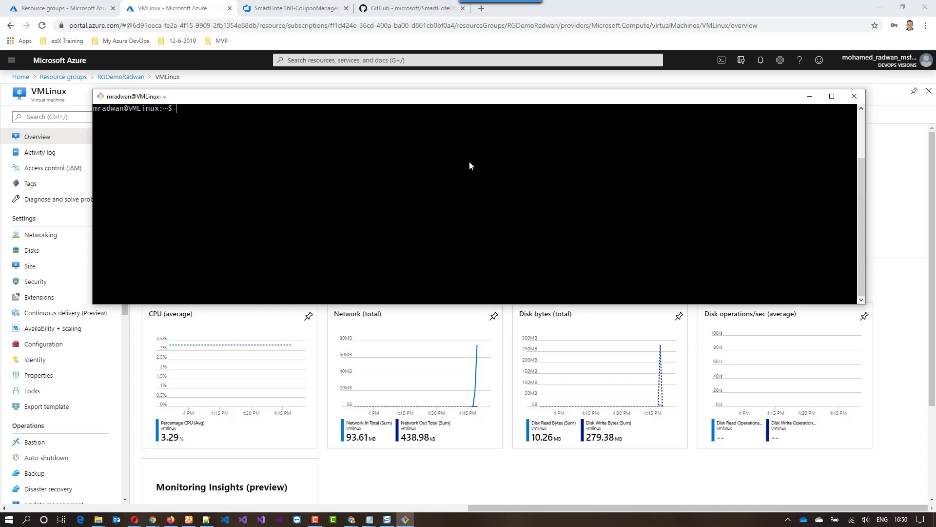
{"action": "type", "text": "mkdir ~/.azure"}
{"action": "key", "text": "Return"}
{"action": "type", "text": "nano ~/.azure/credentials"}
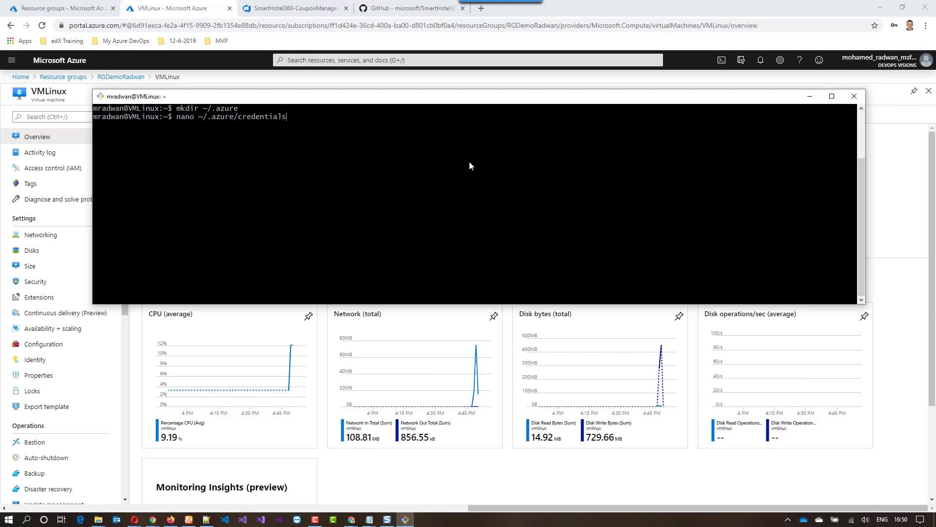
{"action": "key", "text": "Return"}
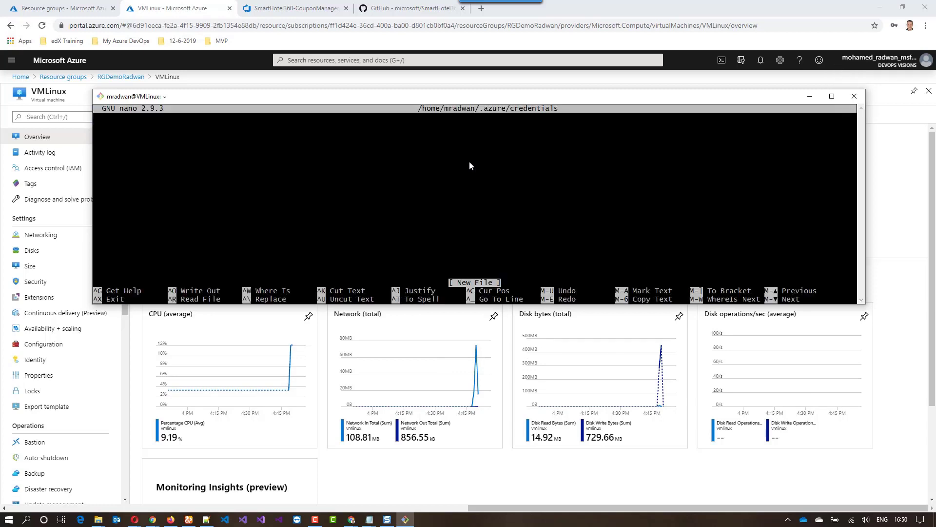
Paste the [default] section with the subscription ID, client ID, client secret and tenant ID into the credentials file, and save it.
{"action": "right_click", "coordinate": [281, 164]}
{"action": "left_click", "coordinate": [303, 196]}
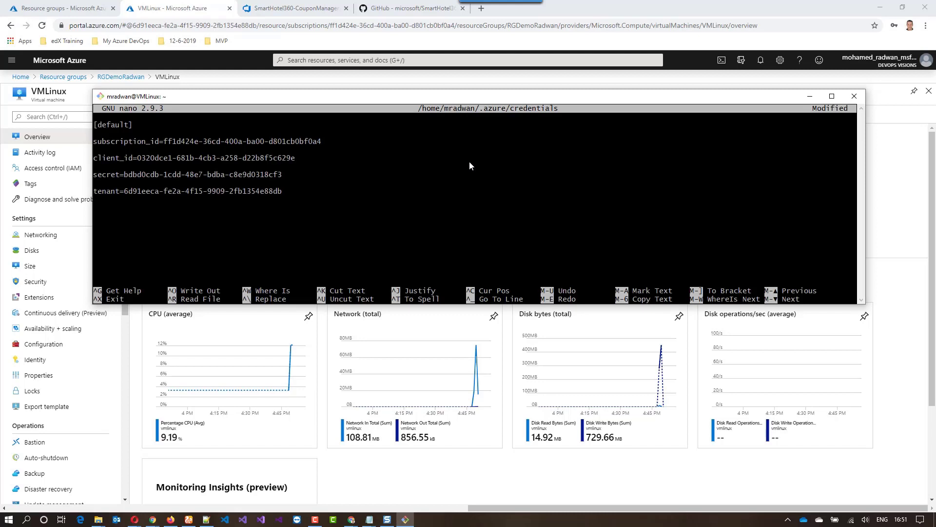
{"action": "key", "text": "ctrl+x"}
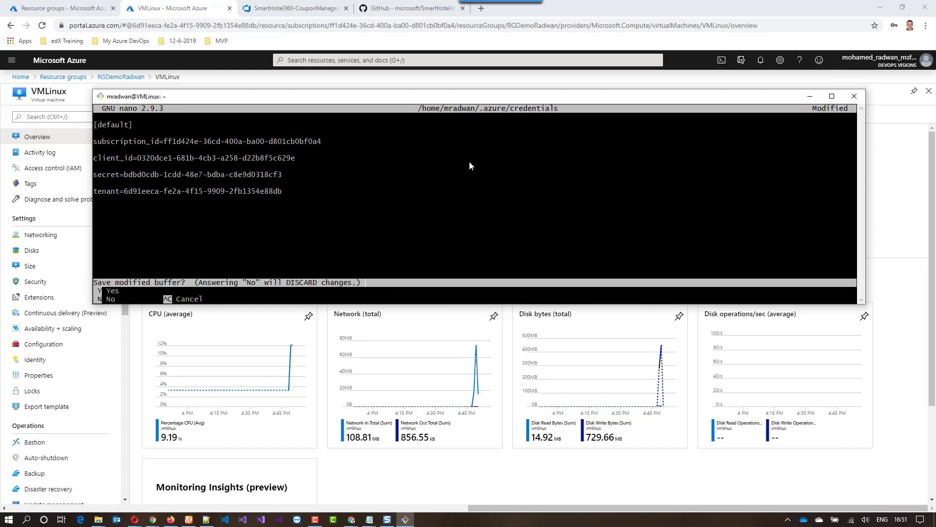
{"action": "key", "text": "y"}
{"action": "key", "text": "Return"}
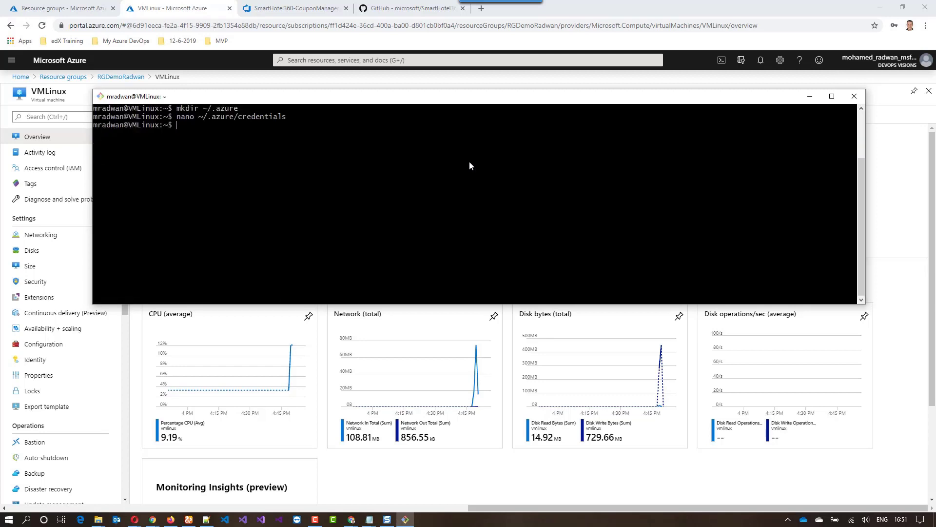
Reopen ~/.azure/credentials in nano to review the saved entries, and close it without changes.
{"action": "key", "text": "Up"}
{"action": "key", "text": "Return"}
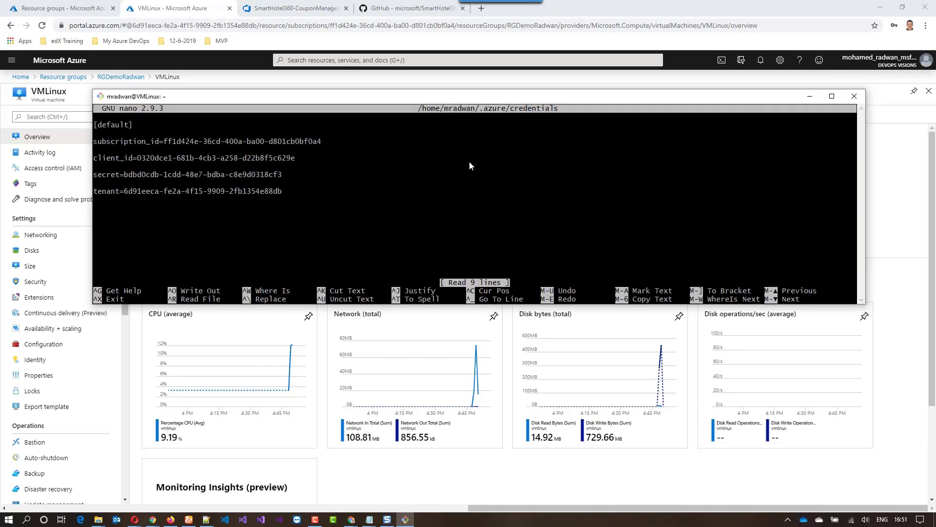
{"action": "key", "text": "ctrl+x"}
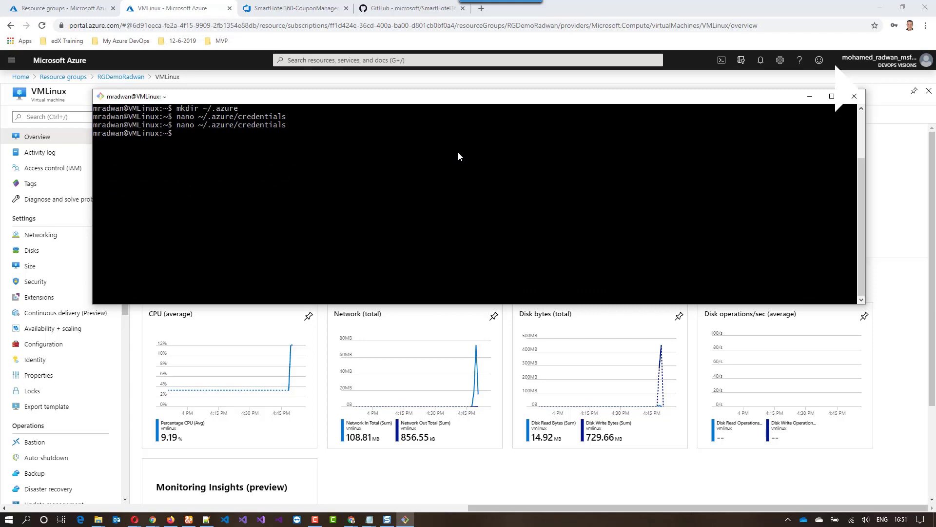
Generate an RSA key pair with ssh-keygen -t rsa, using the default file location and an empty passphrase.
{"action": "type", "text": "ssh-keygen -t rsa"}
{"action": "key", "text": "Return"}
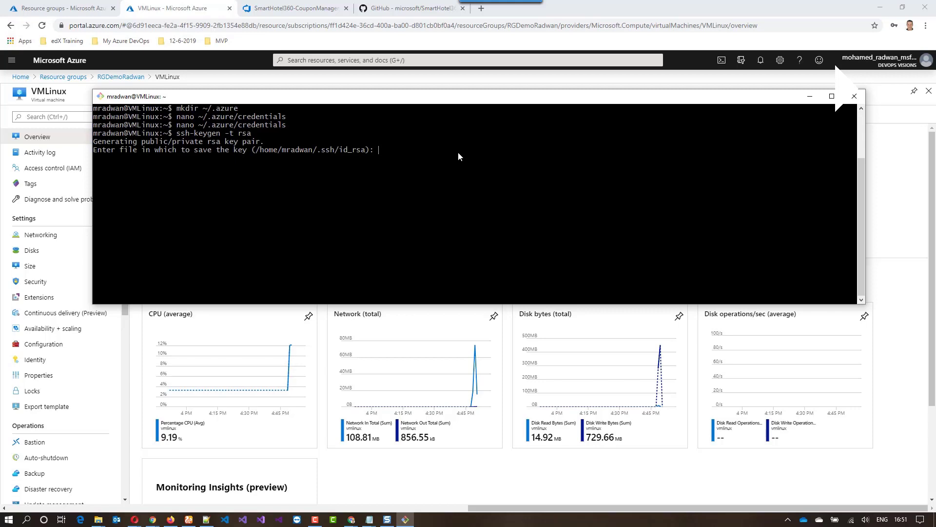
{"action": "key", "text": "Return"}
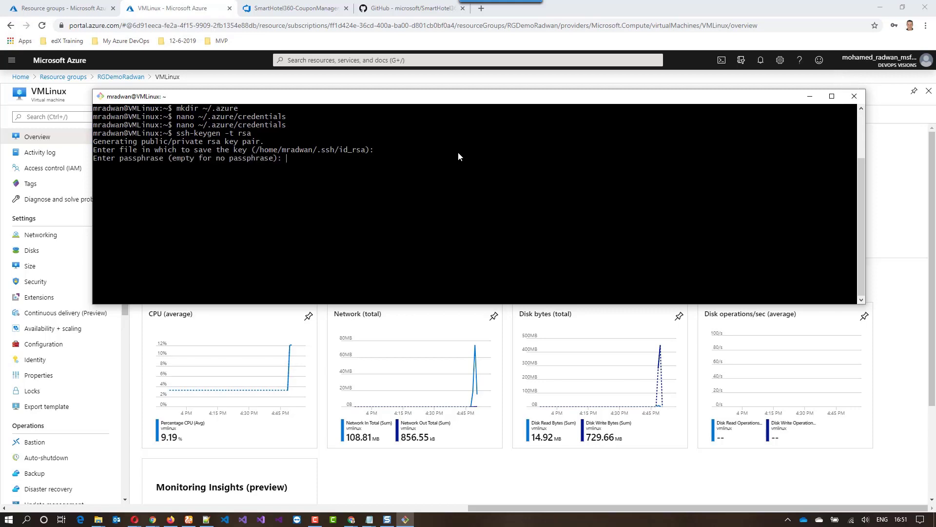
{"action": "key", "text": "Return"}
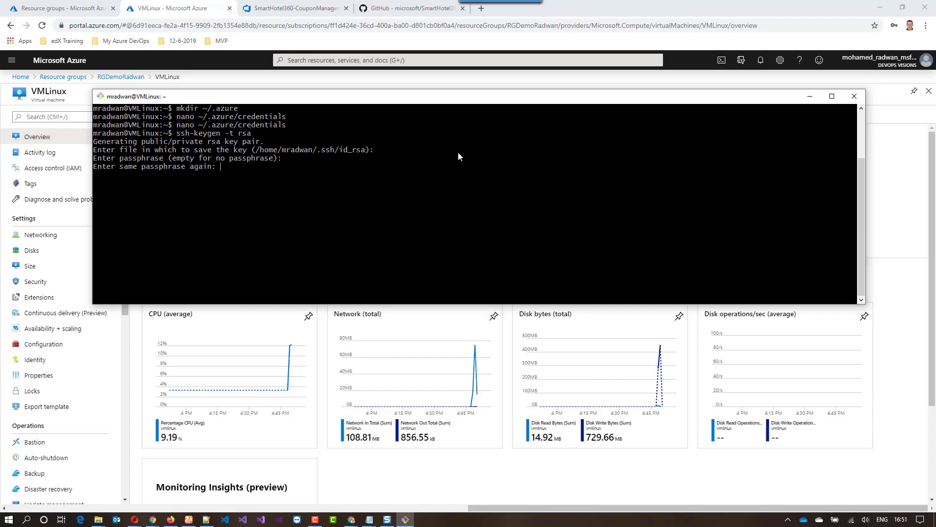
{"action": "key", "text": "Return"}
Set permissions 755 on ~/.ssh, and create ~/.ssh/authorized_keys with permissions 644.
{"action": "type", "text": "chmod 755 ~/.ssh"}
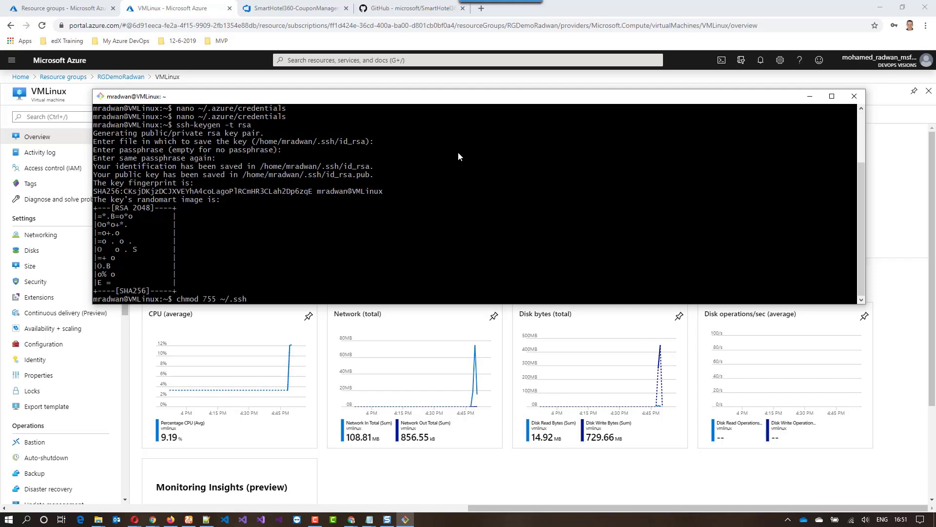
{"action": "key", "text": "Return"}
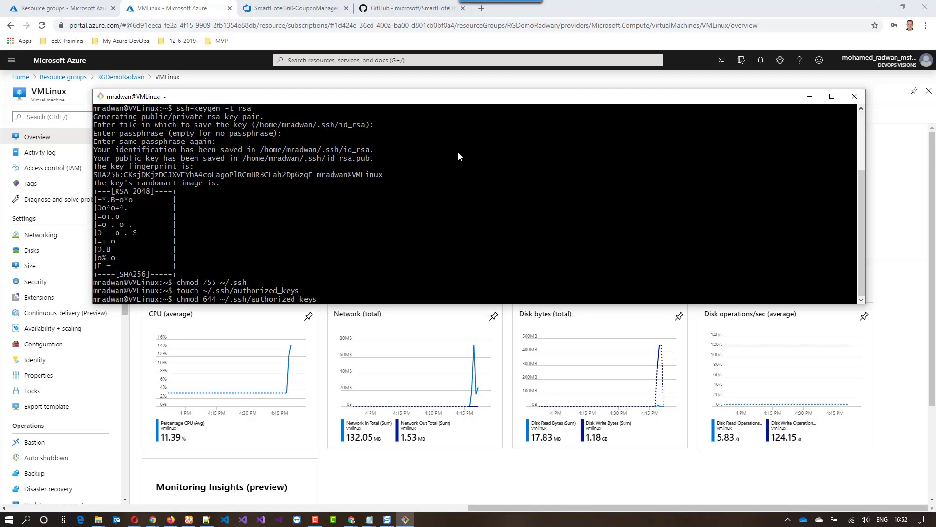
{"action": "key", "text": "Return"}
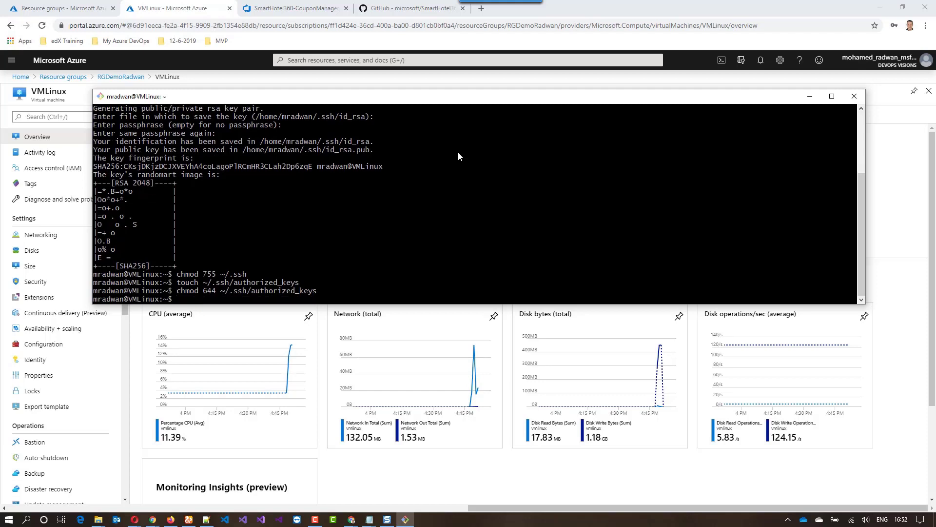
Copy the public key to the admin account at 127.0.0.1 with ssh-copy-id, accepting the host key and entering the account password.
{"action": "type", "text": "ssh-copy-id mradwan@127.0.0.1"}
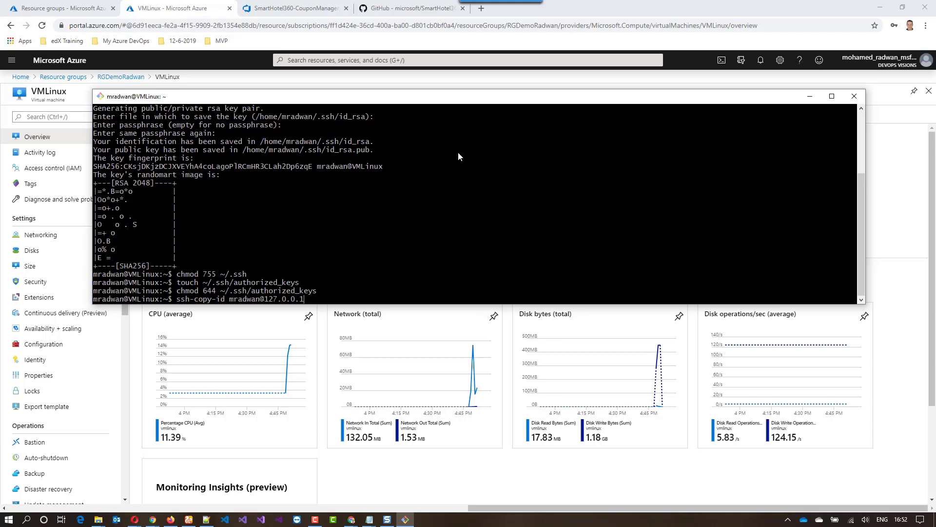
{"action": "key", "text": "Return"}
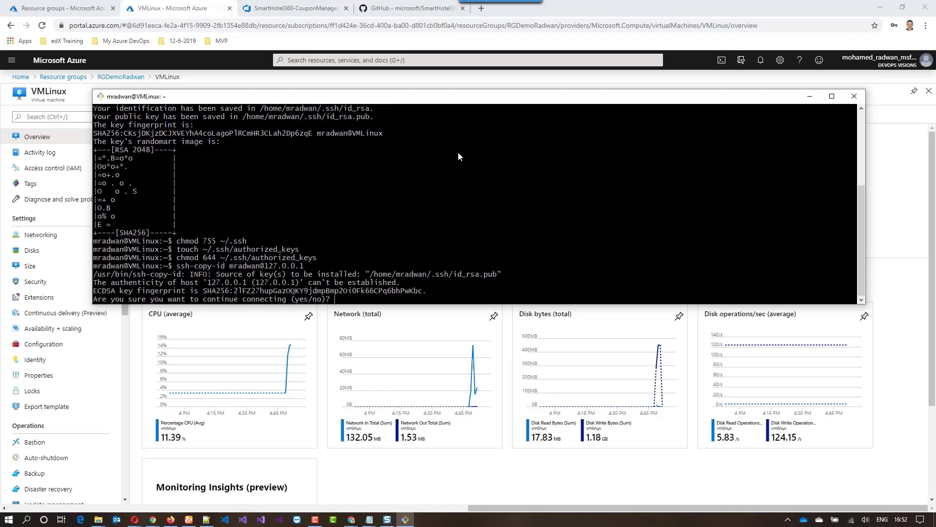
{"action": "type", "text": "yes"}
{"action": "key", "text": "Return"}
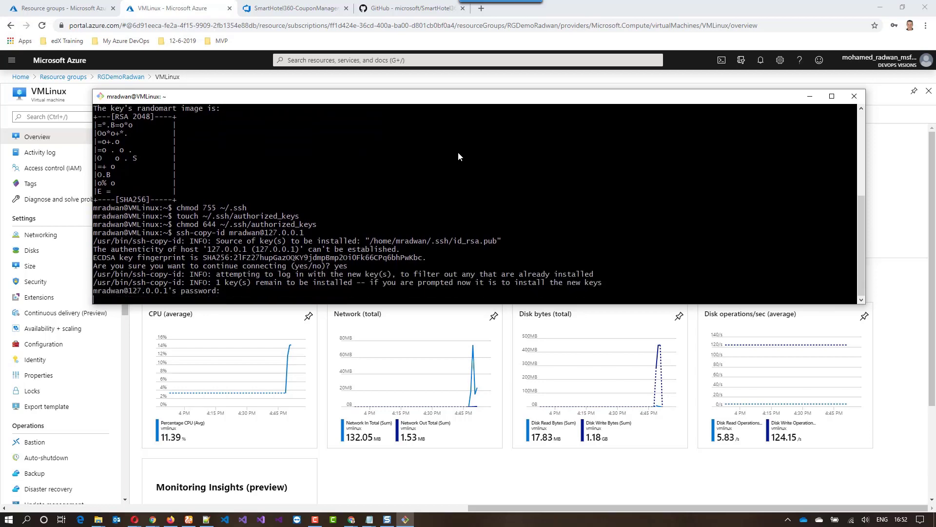
{"action": "key", "text": "Return"}
Display the generated private key with cat ~/.ssh/id_rsa.
{"action": "type", "text": "cat ~/.ssh/id_rsa"}
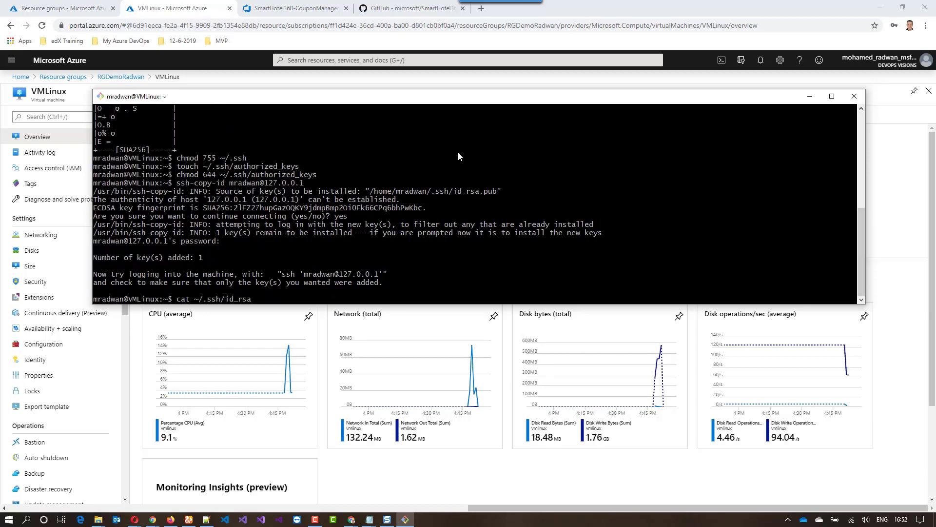
{"action": "key", "text": "Return"}
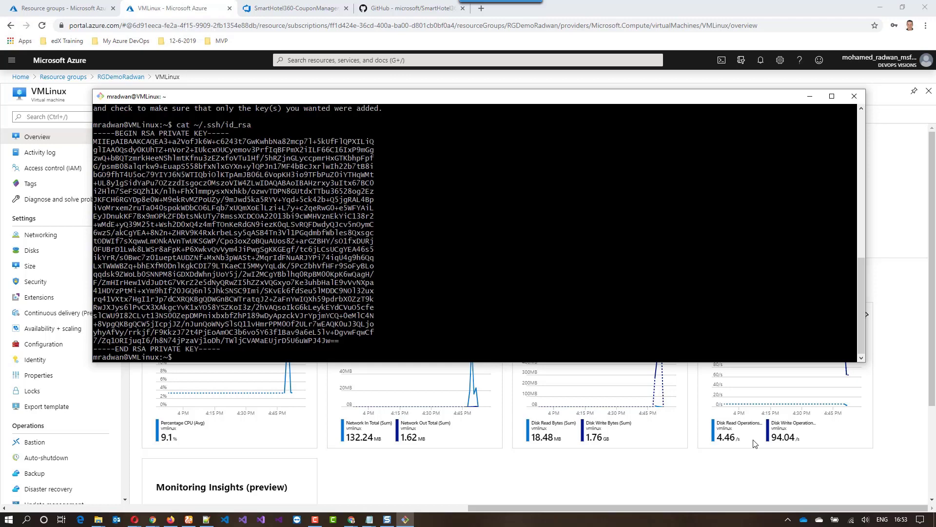
Switch to Azure DevOps and open the service connections page of AnsibleProject's project settings in a new tab.
{"action": "left_click", "coordinate": [268, 8]}
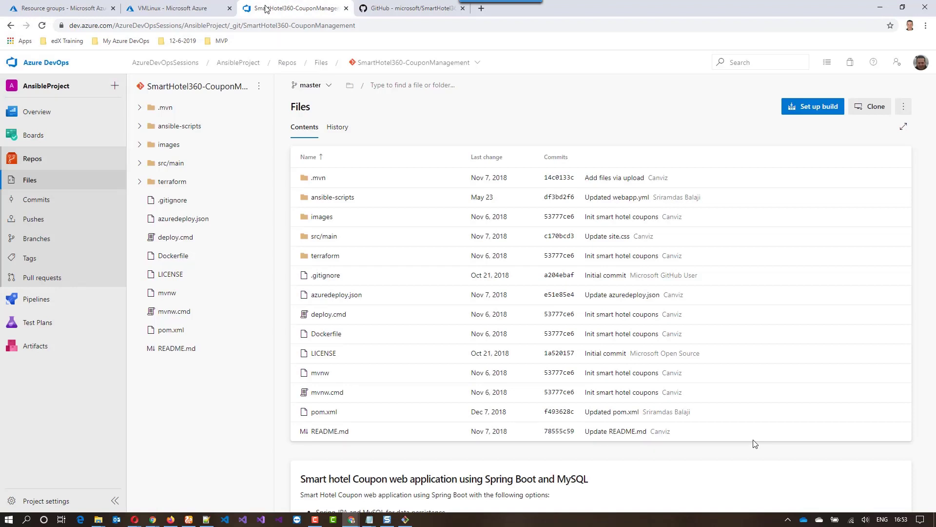
{"action": "right_click", "coordinate": [45, 497]}
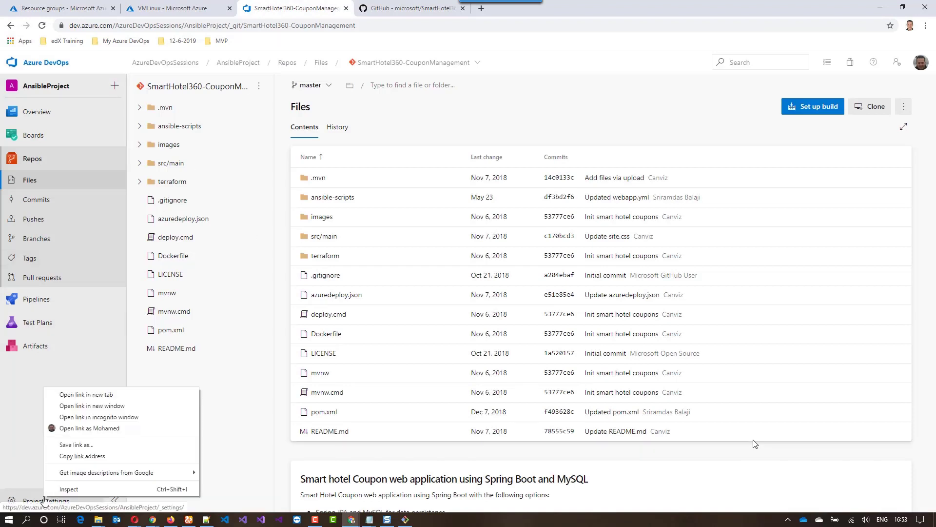
{"action": "left_click", "coordinate": [86, 394]}
{"action": "left_click", "coordinate": [385, 10]}
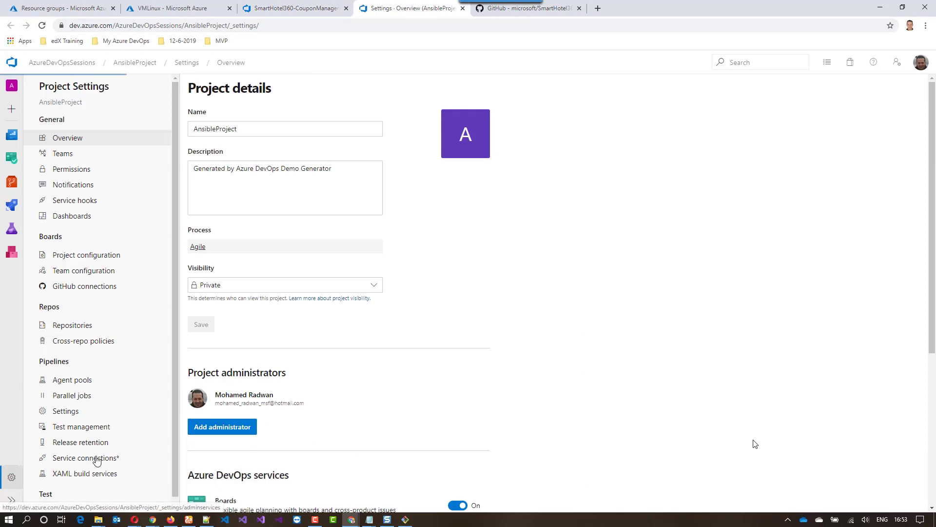
{"action": "left_click", "coordinate": [97, 460]}
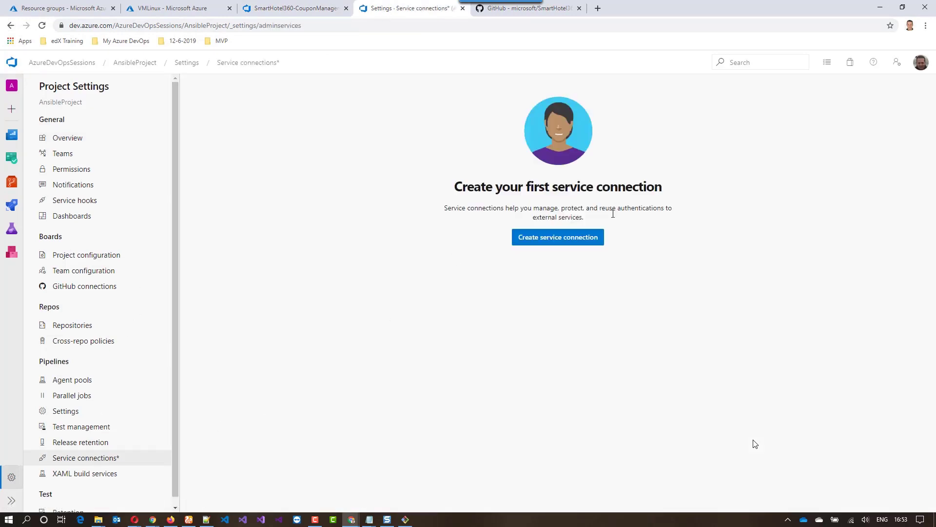
Start a new service connection of type SSH and proceed to its configuration form.
{"action": "left_click", "coordinate": [598, 239]}
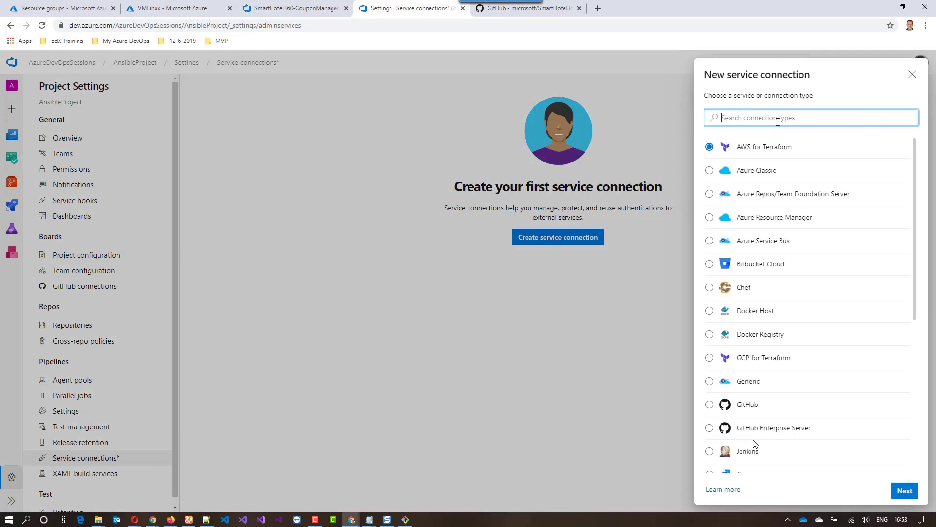
{"action": "type", "text": "ssh"}
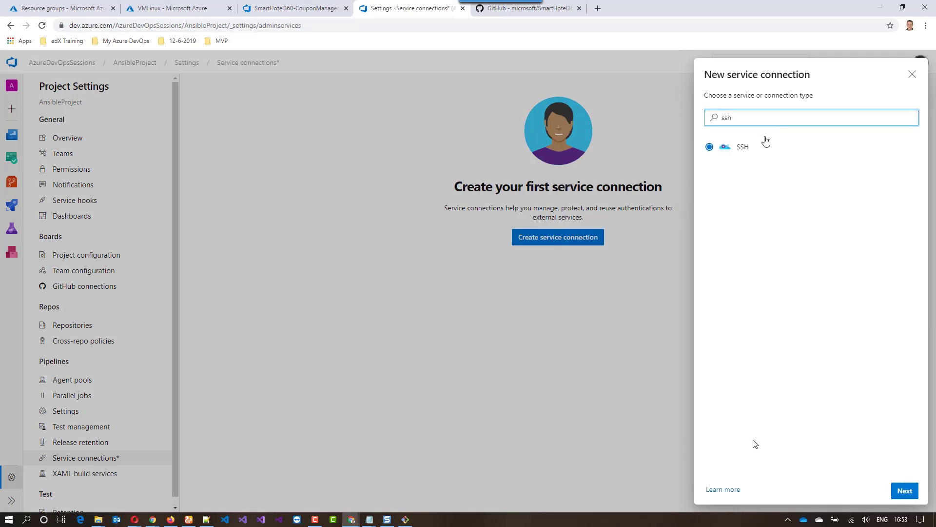
{"action": "left_click", "coordinate": [905, 491]}
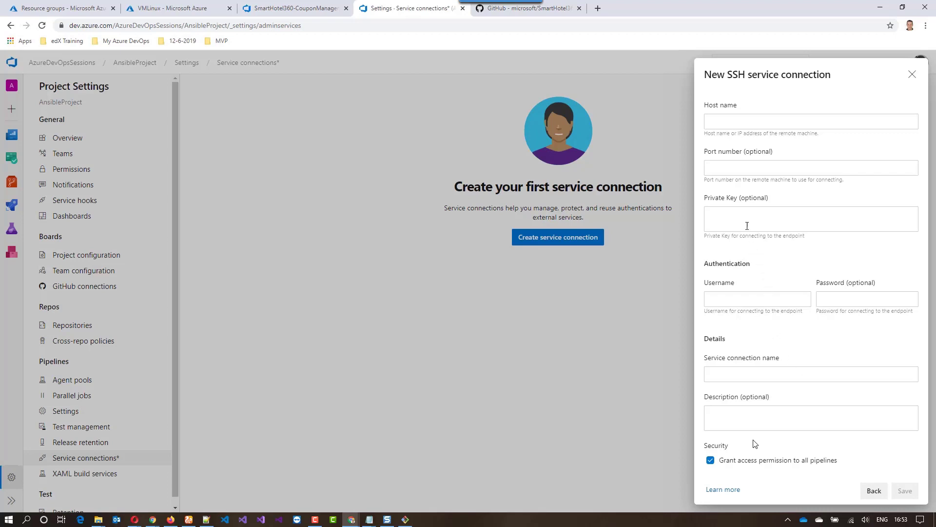
Copy the full RSA private key from the terminal window and paste it into the SSH connection's private key field in Azure DevOps.
{"action": "left_click", "coordinate": [406, 519]}
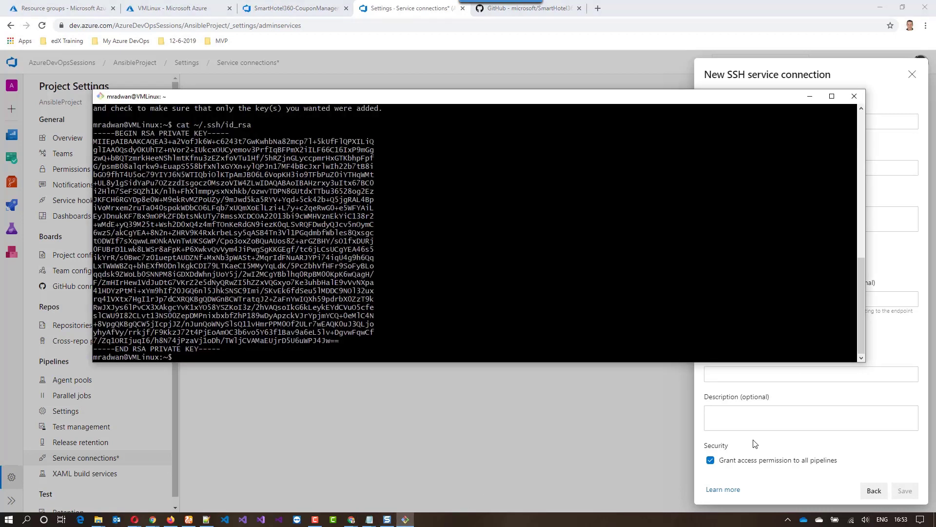
{"action": "left_click_drag", "start_coordinate": [94, 133], "coordinate": [307, 347]}
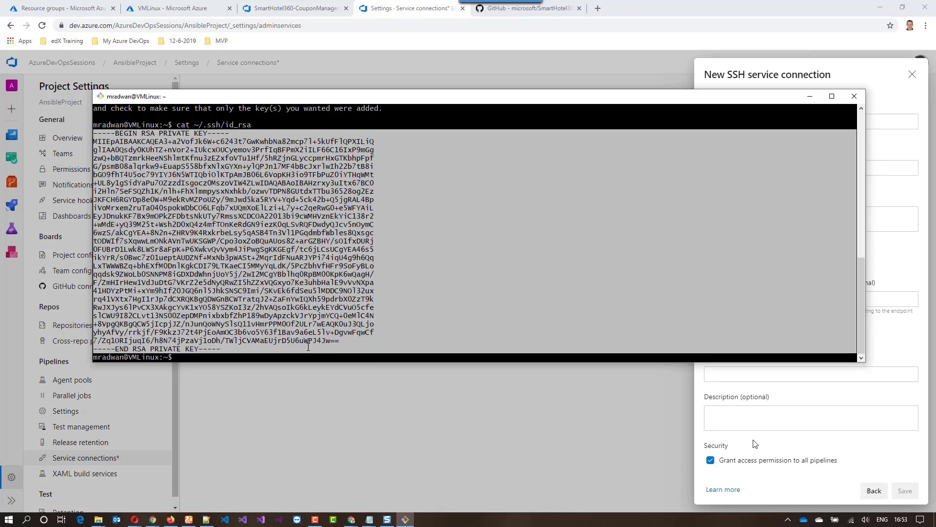
{"action": "right_click", "coordinate": [290, 308]}
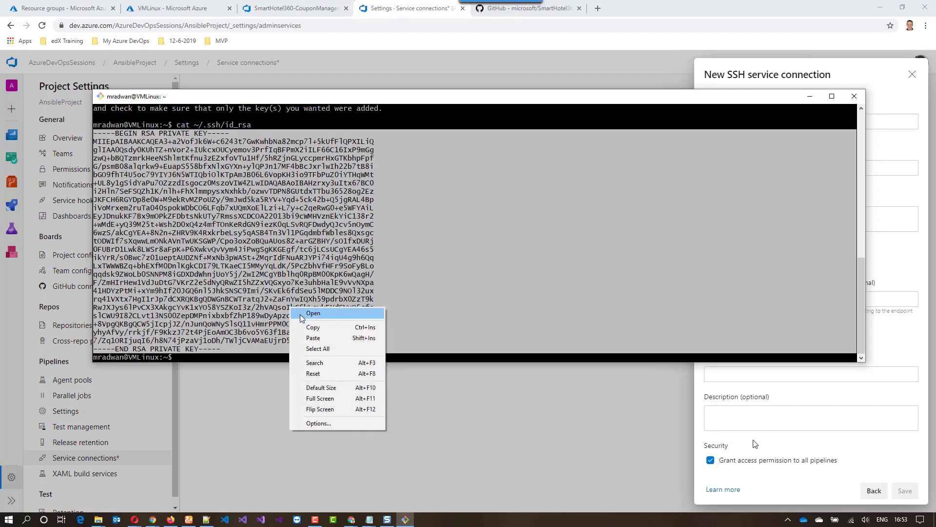
{"action": "left_click", "coordinate": [312, 327]}
{"action": "left_click", "coordinate": [809, 97]}
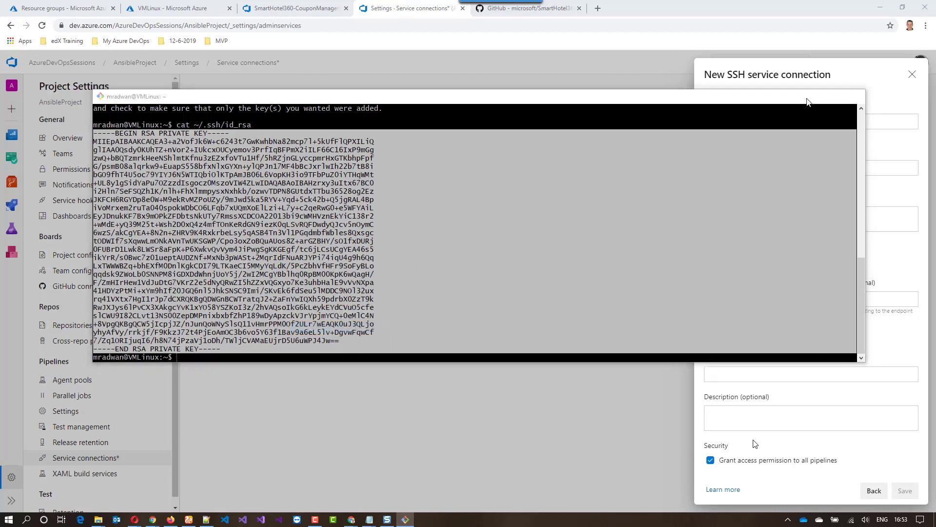
{"action": "left_click", "coordinate": [731, 215]}
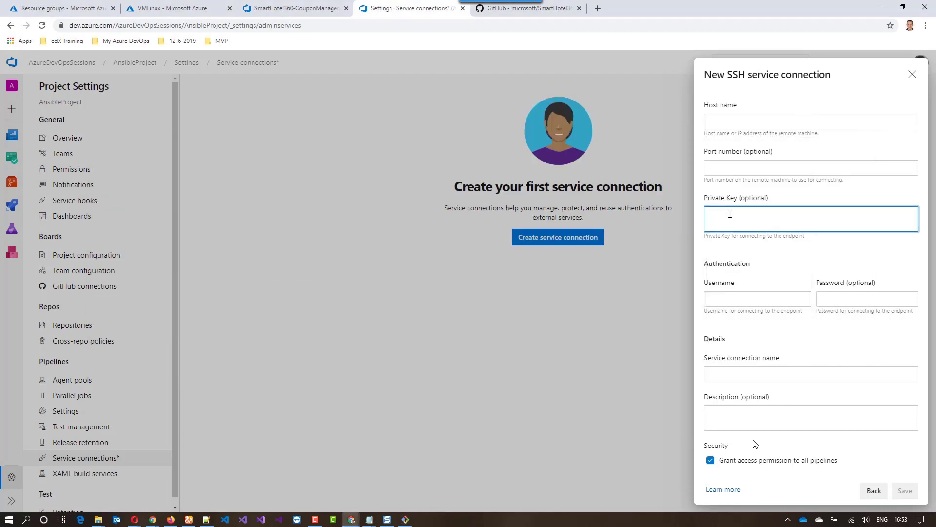
{"action": "key", "text": "ctrl+v"}
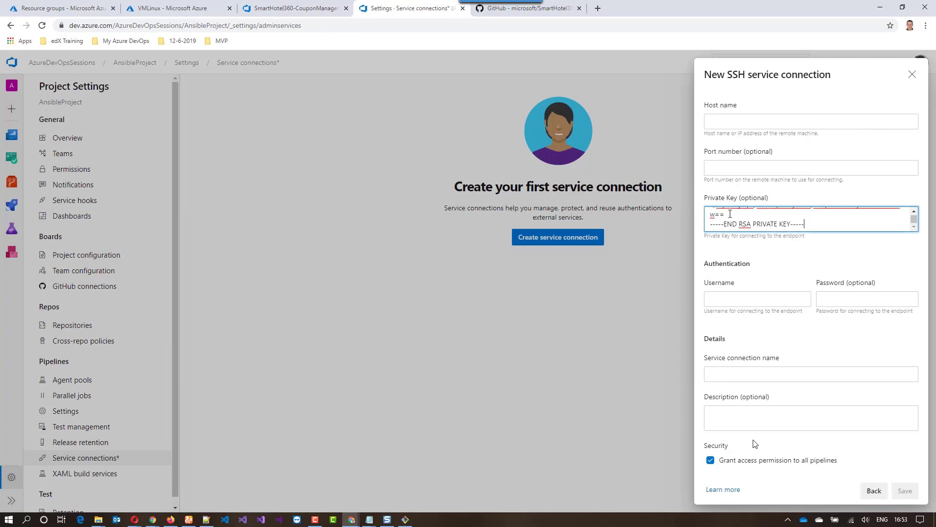
Enter the VM admin account's username and password in the SSH service connection's authentication section.
{"action": "left_click", "coordinate": [752, 299]}
{"action": "type", "text": "m"}
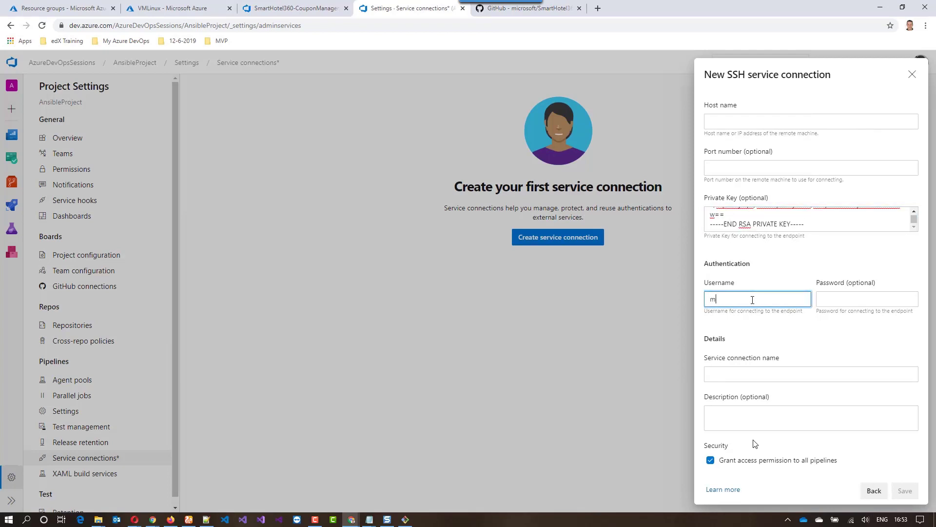
{"action": "type", "text": "radwan"}
{"action": "key", "text": "Tab"}
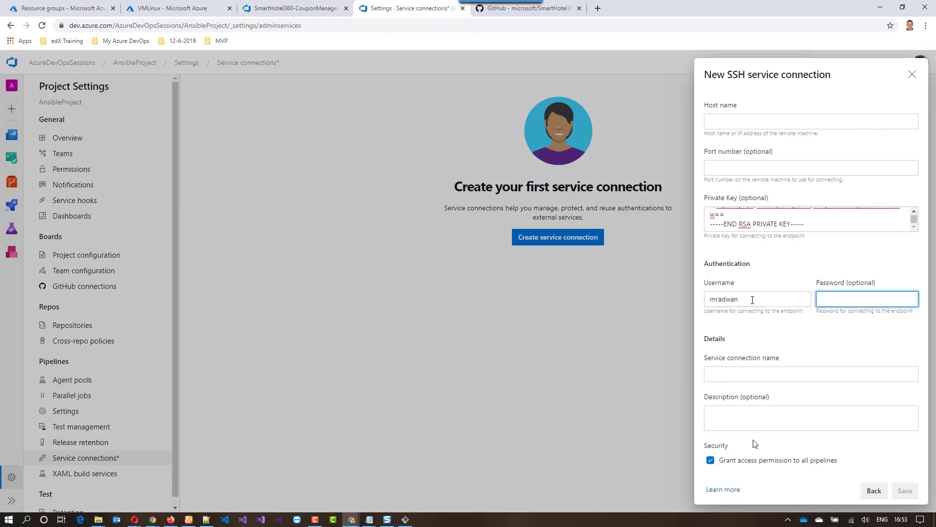
{"action": "type", "text": "************"}
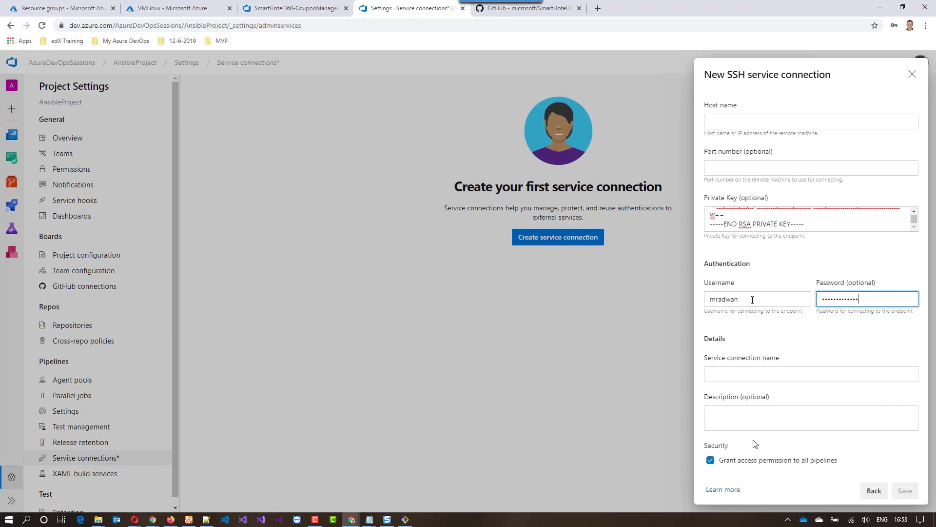
Name the service connection AnsibleMachineConnection and set its port number to 22.
{"action": "left_click", "coordinate": [759, 371]}
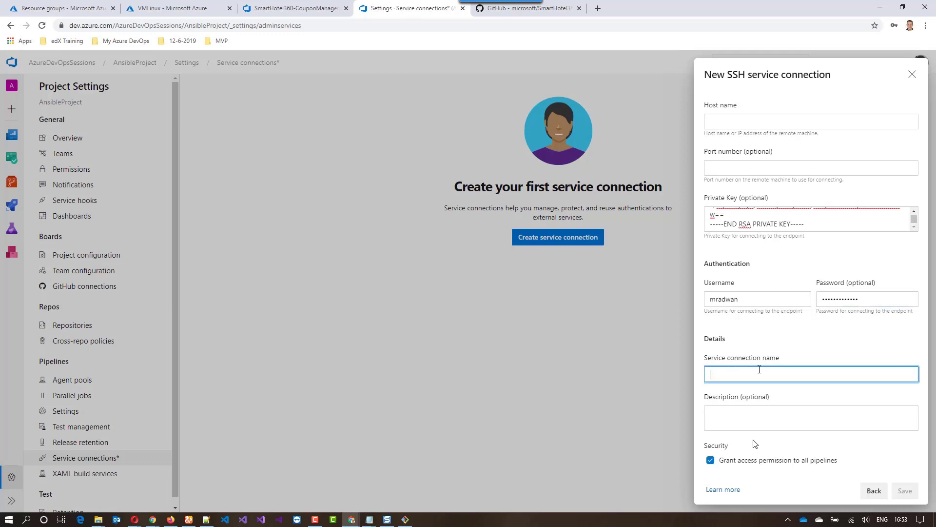
{"action": "type", "text": "Ansible"}
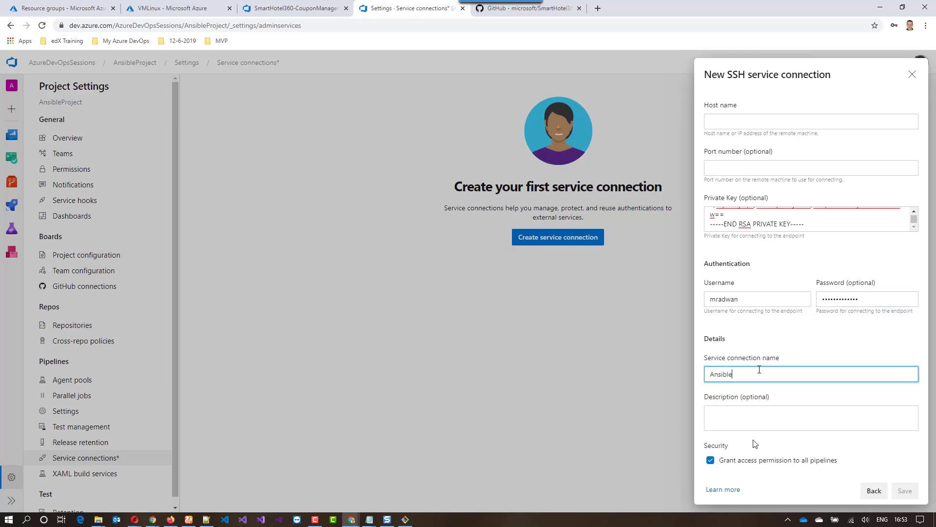
{"action": "type", "text": "MachineC"}
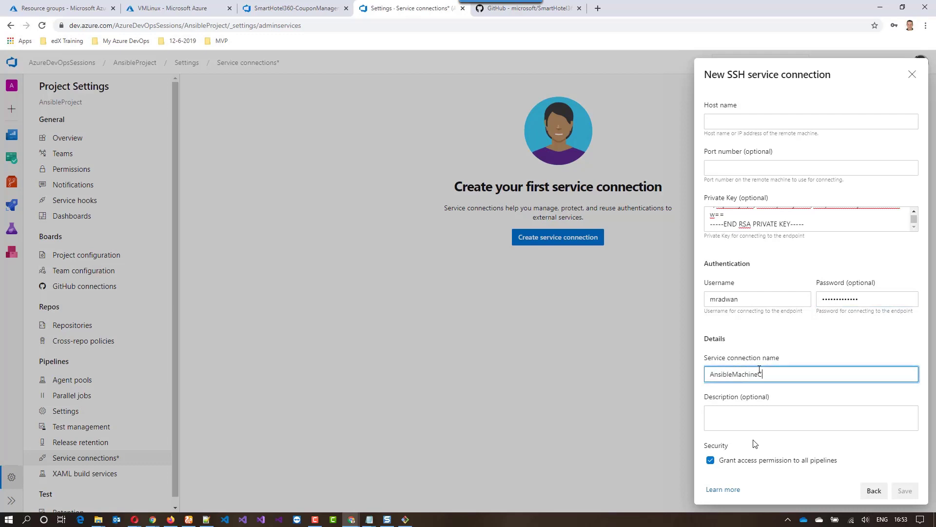
{"action": "type", "text": "onnection"}
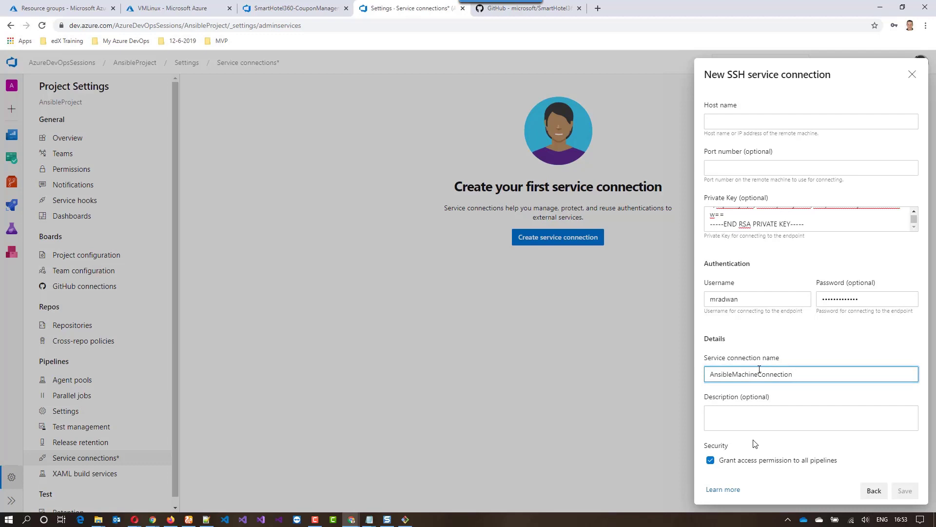
{"action": "left_click", "coordinate": [760, 169]}
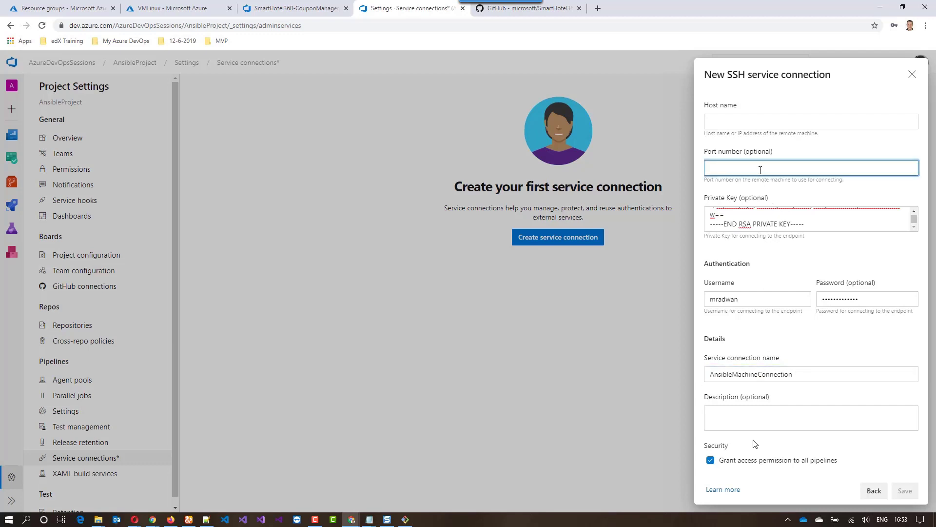
{"action": "type", "text": "22"}
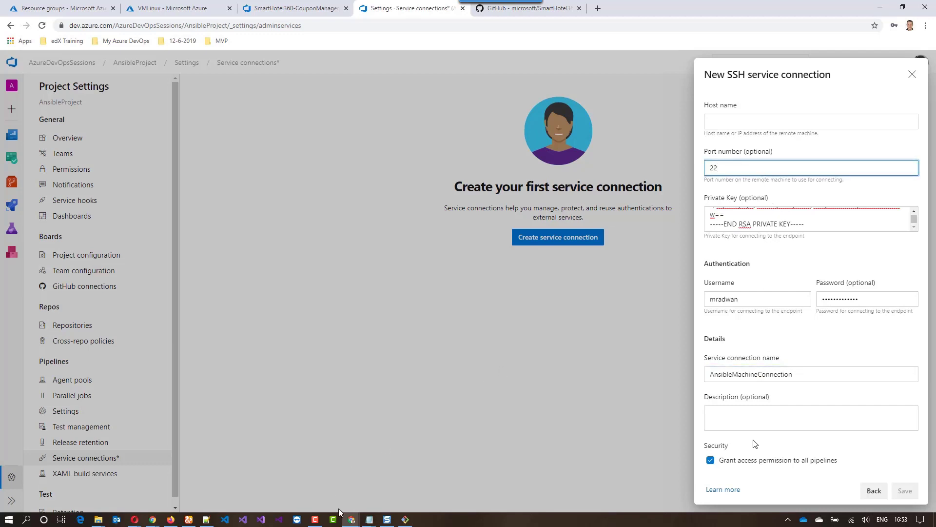
Copy VMLinux's public IP address 52.151.82.79 from the Azure portal as the connection's host name, and save the service connection.
{"action": "left_click", "coordinate": [185, 10]}
{"action": "left_click", "coordinate": [656, 146]}
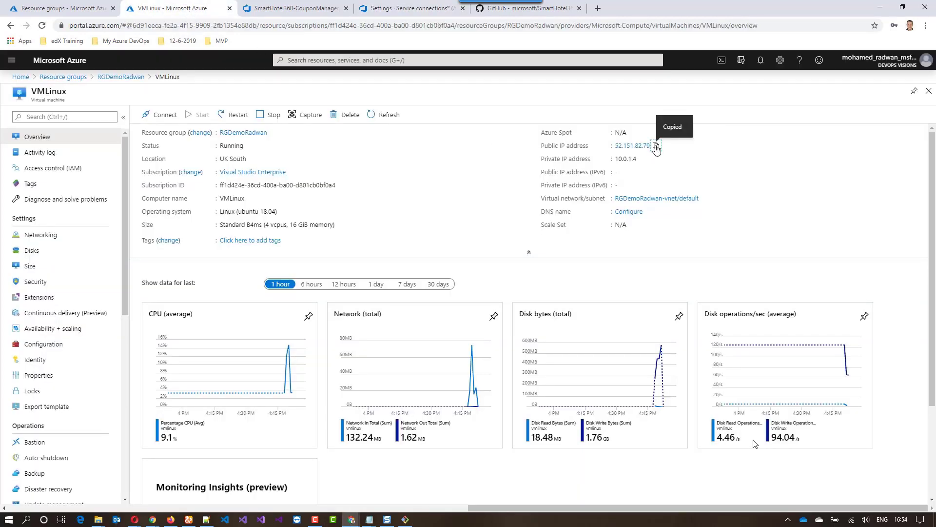
{"action": "left_click", "coordinate": [416, 10]}
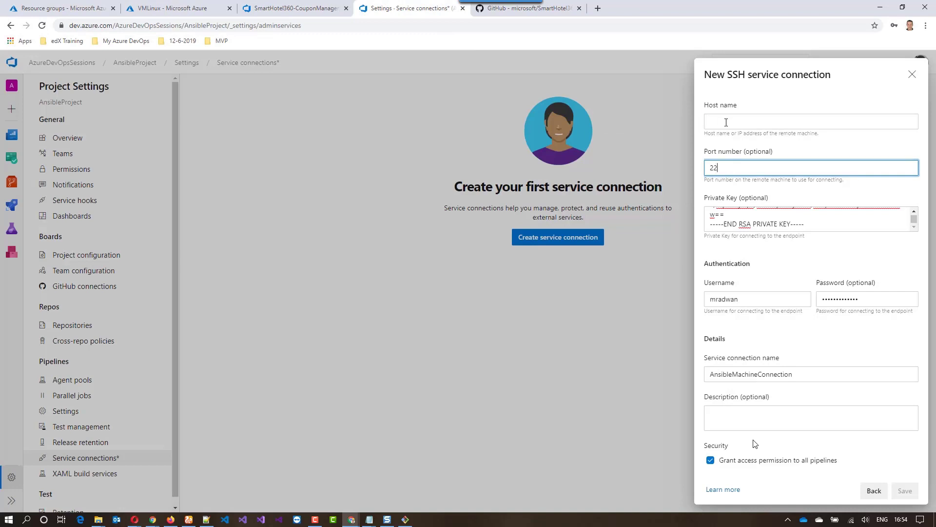
{"action": "left_click", "coordinate": [726, 122]}
{"action": "key", "text": "ctrl+v"}
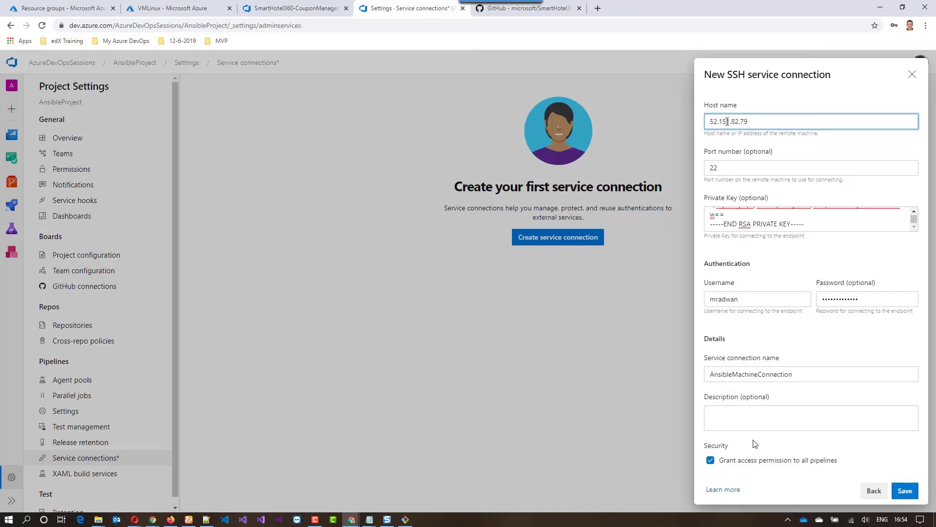
{"action": "left_click", "coordinate": [904, 491]}
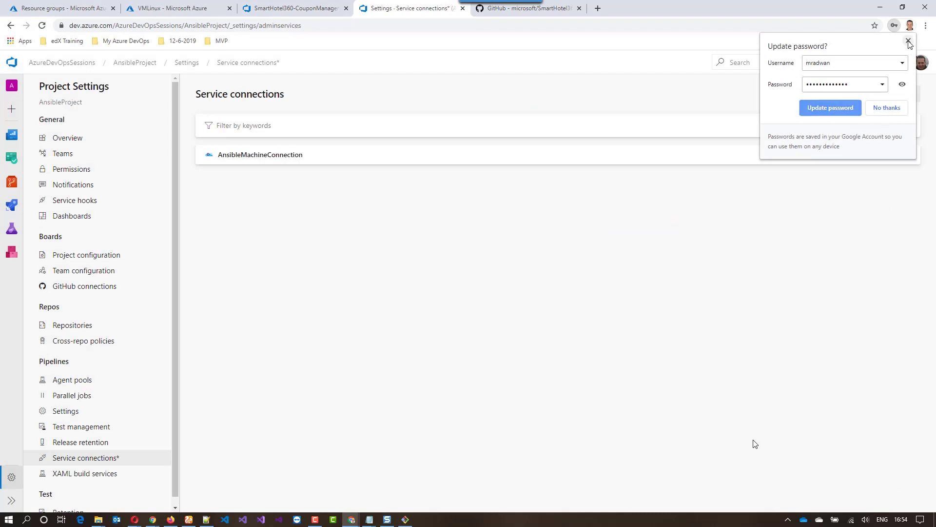
{"action": "left_click", "coordinate": [909, 41]}
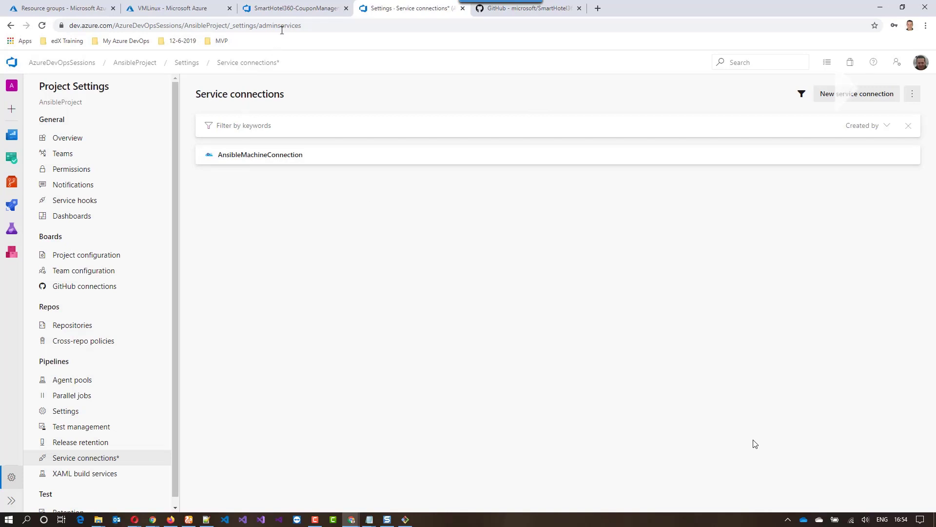
Open webapp.yml from the ansible-scripts folder of the SmartHotel360-CouponManagement repository.
{"action": "left_click", "coordinate": [294, 9]}
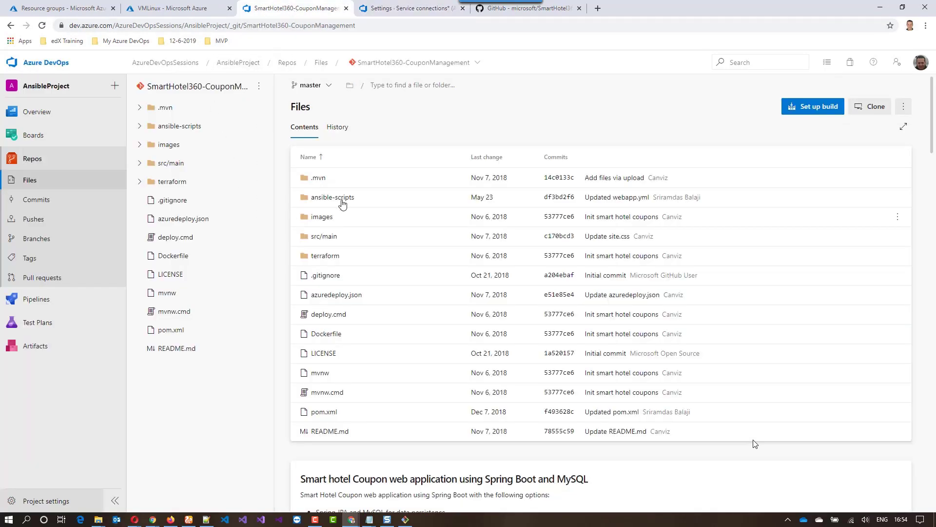
{"action": "left_click", "coordinate": [342, 199]}
{"action": "left_click", "coordinate": [343, 182]}
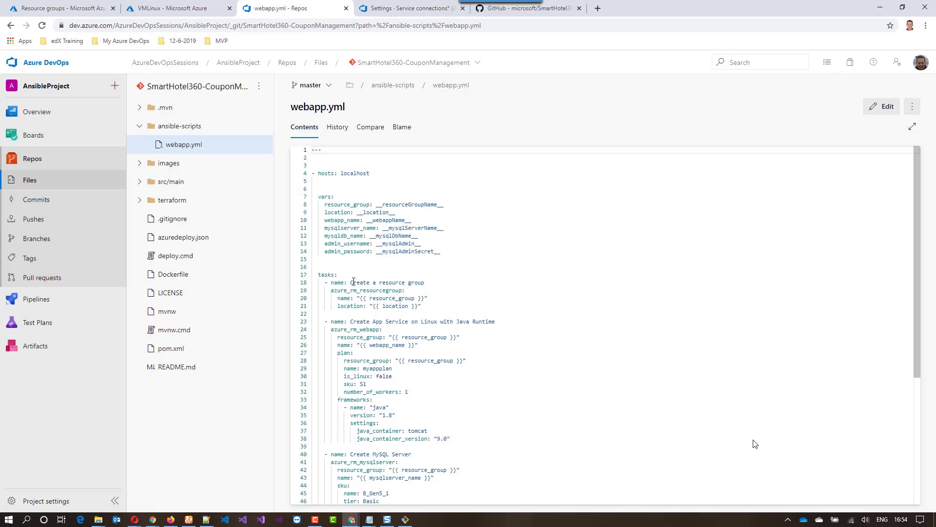
Examine the playbook's tasks for the resource group, App Service and MySQL server, and the placeholder variables under vars.
{"action": "left_click_drag", "start_coordinate": [350, 282], "coordinate": [424, 281]}
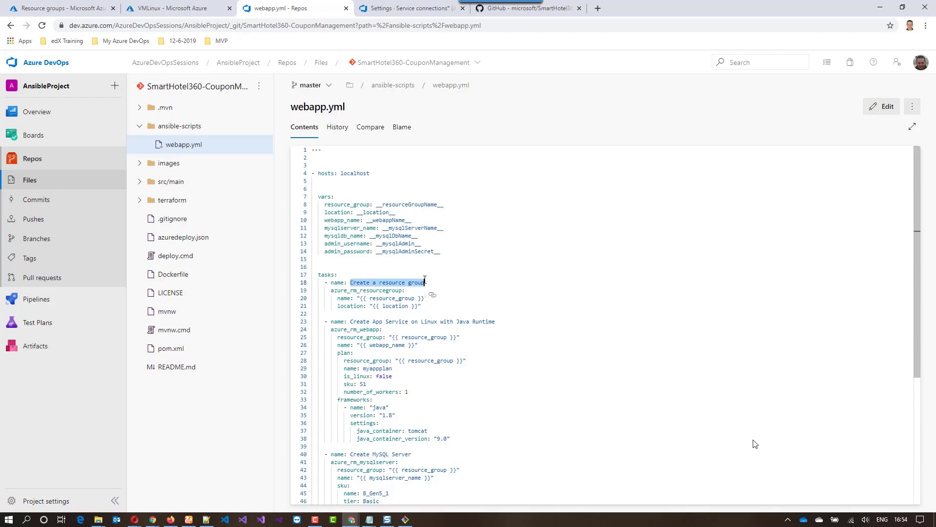
{"action": "left_click_drag", "start_coordinate": [350, 322], "coordinate": [409, 322]}
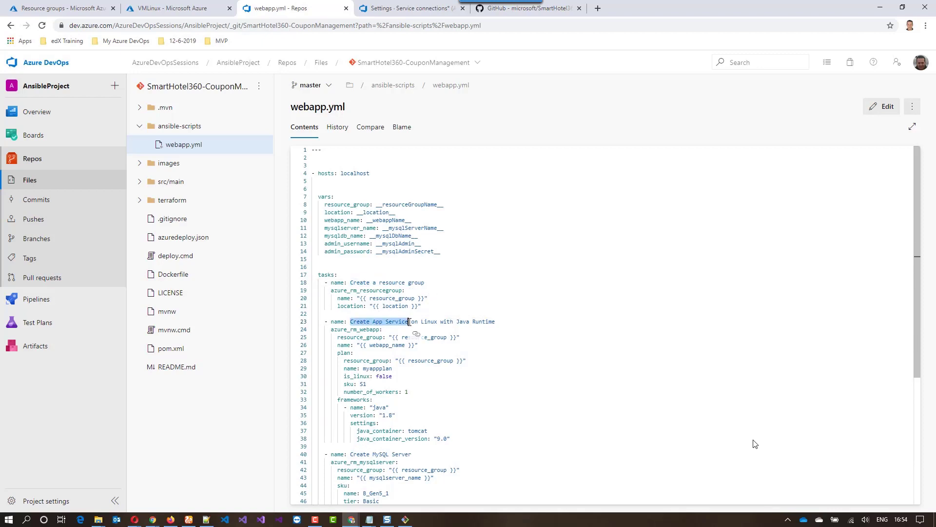
{"action": "scroll", "coordinate": [469, 306], "scroll_direction": "down", "scroll_amount": 3}
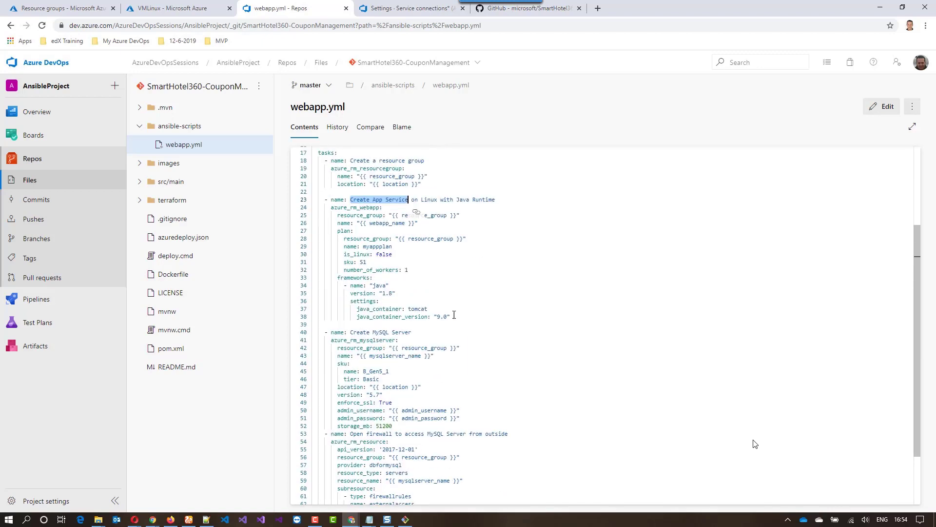
{"action": "left_click_drag", "start_coordinate": [353, 332], "coordinate": [414, 332]}
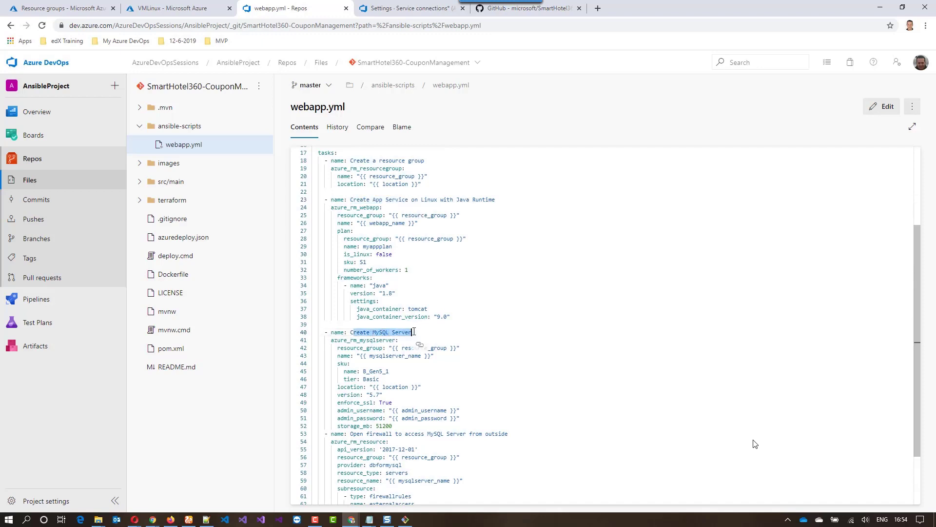
{"action": "scroll", "coordinate": [511, 336], "scroll_direction": "up", "scroll_amount": 3}
{"action": "left_click", "coordinate": [619, 244]}
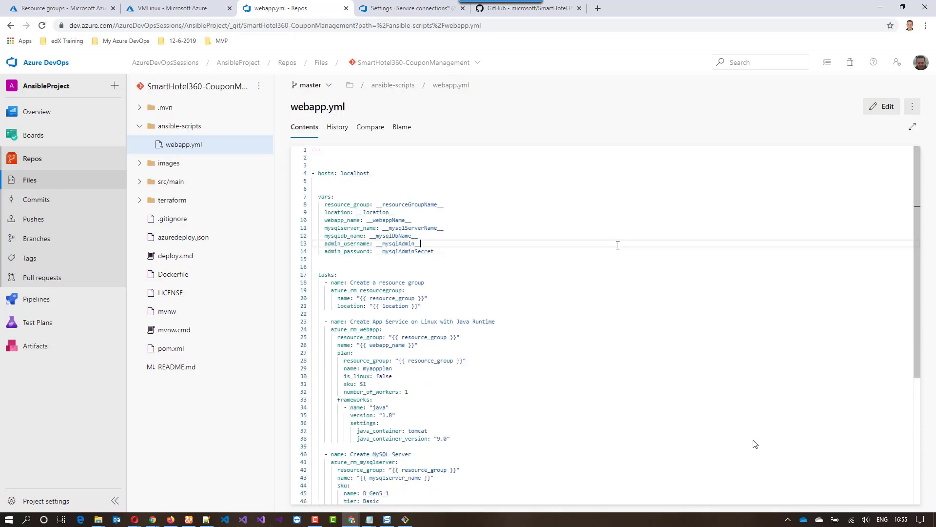
{"action": "left_click", "coordinate": [369, 236]}
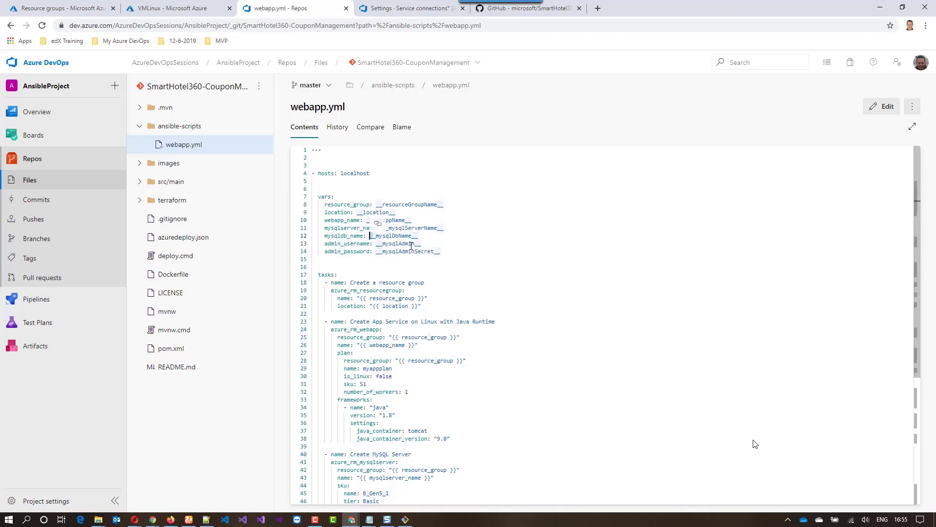
{"action": "double_click", "coordinate": [410, 237]}
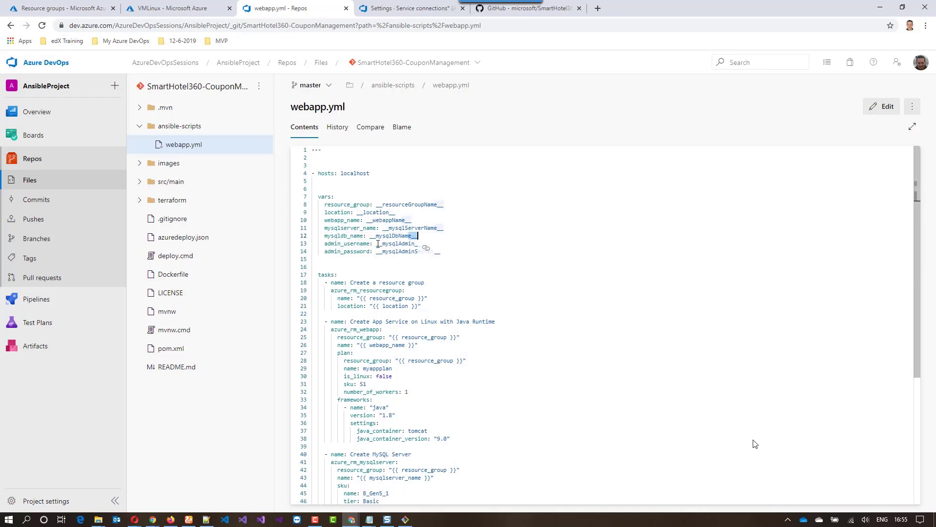
{"action": "double_click", "coordinate": [378, 243]}
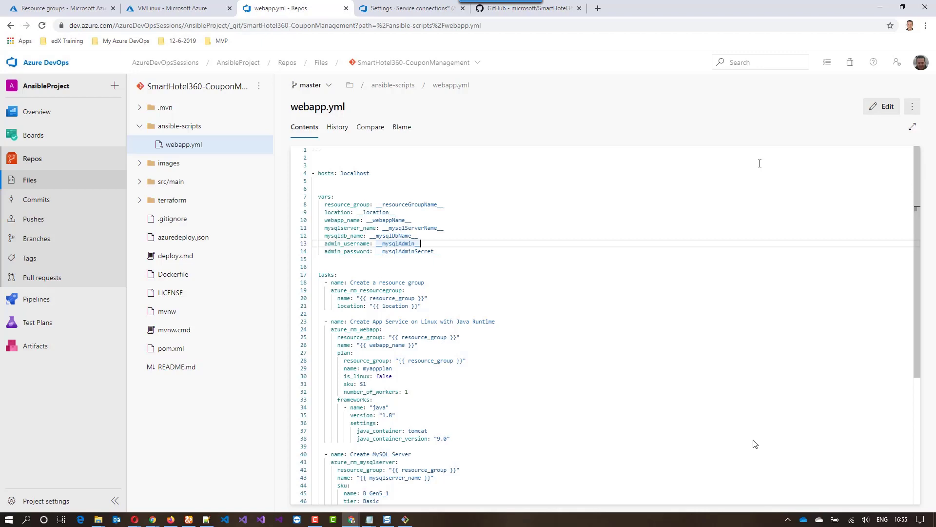
Start editing webapp.yml and replace Linux with Windows in the App Service task's name.
{"action": "left_click", "coordinate": [883, 107]}
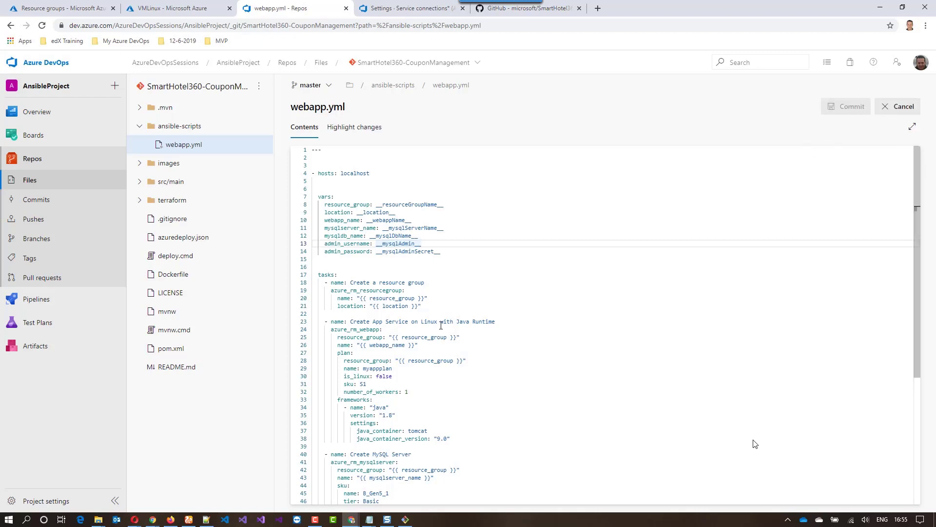
{"action": "double_click", "coordinate": [432, 321]}
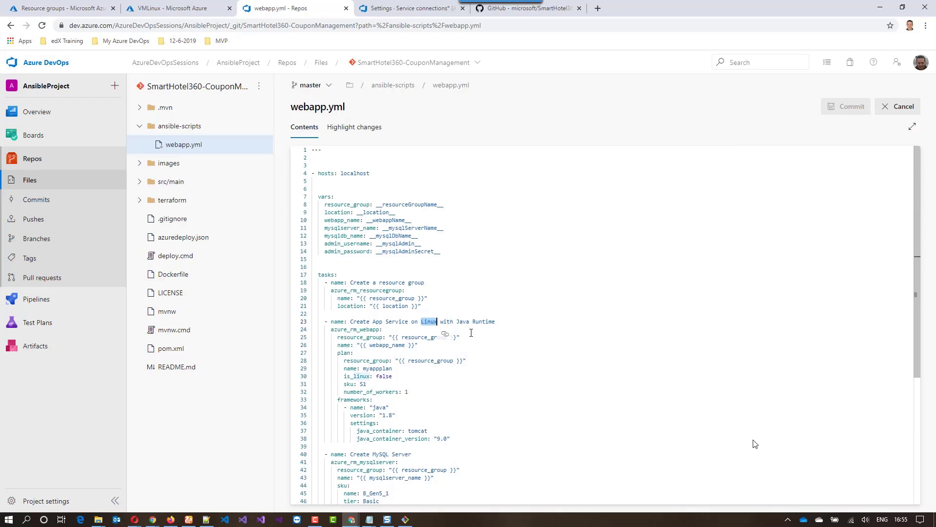
{"action": "type", "text": "Windows"}
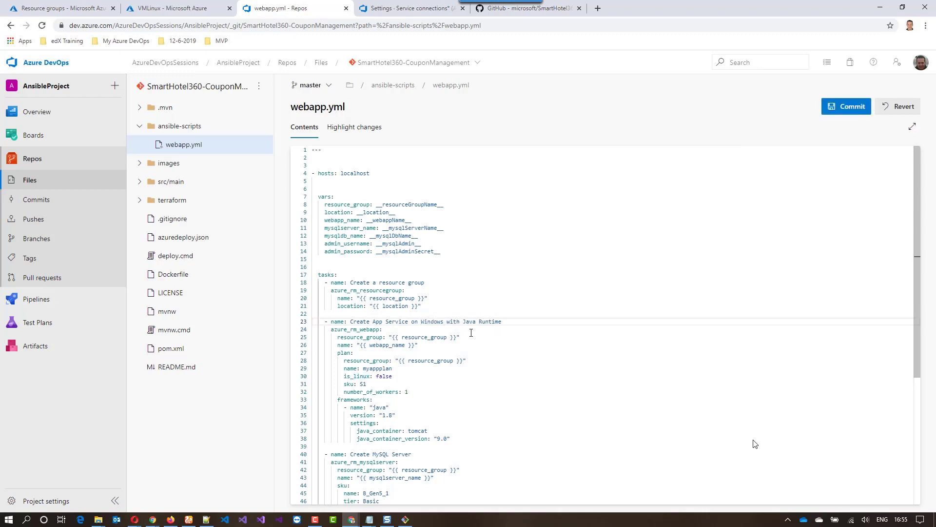
Set the MySQL firewall rule's endIpAddress to 0.0.0.0 in webapp.yml and commit the file to the master branch.
{"action": "scroll", "coordinate": [480, 359], "scroll_direction": "down", "scroll_amount": 3}
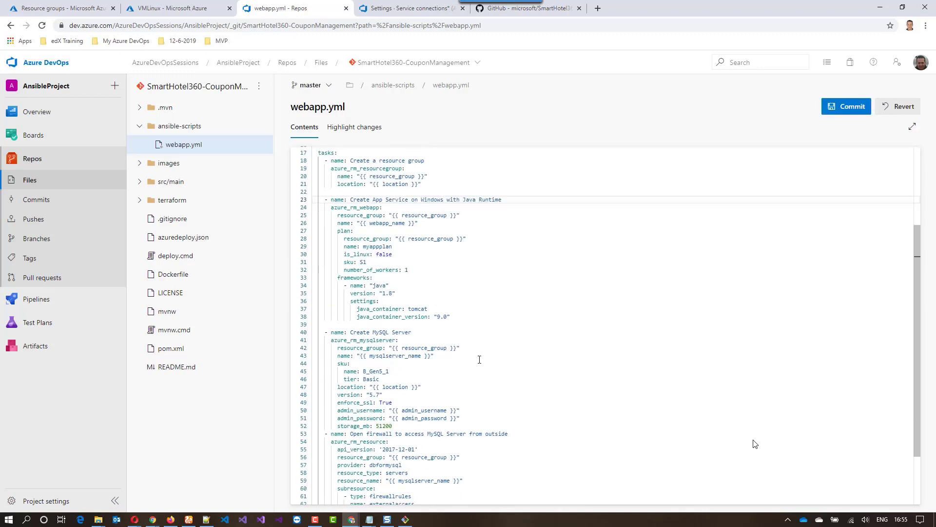
{"action": "scroll", "coordinate": [480, 359], "scroll_direction": "down", "scroll_amount": 2}
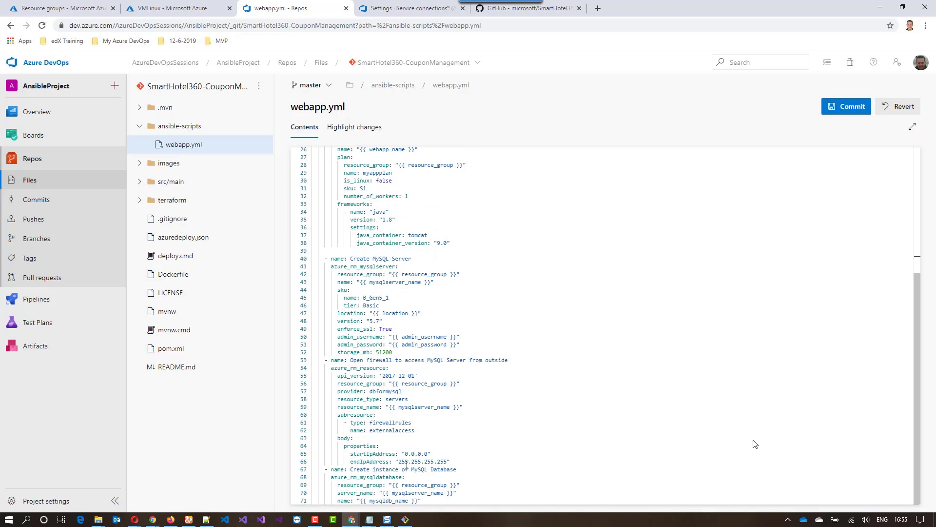
{"action": "double_click", "coordinate": [407, 462]}
{"action": "type", "text": "0"}
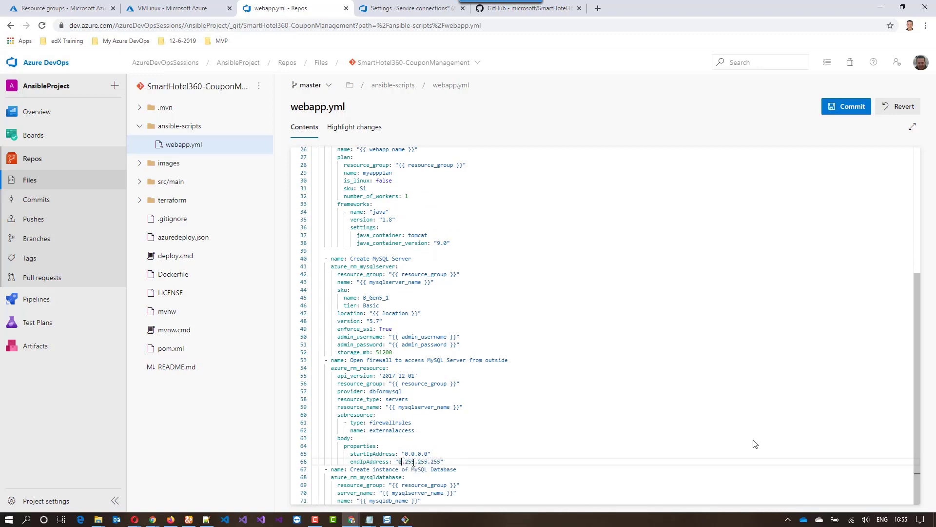
{"action": "double_click", "coordinate": [410, 461]}
{"action": "type", "text": "0"}
{"action": "double_click", "coordinate": [415, 462]}
{"action": "type", "text": "0"}
{"action": "double_click", "coordinate": [422, 462]}
{"action": "type", "text": "0"}
{"action": "left_click", "coordinate": [842, 109]}
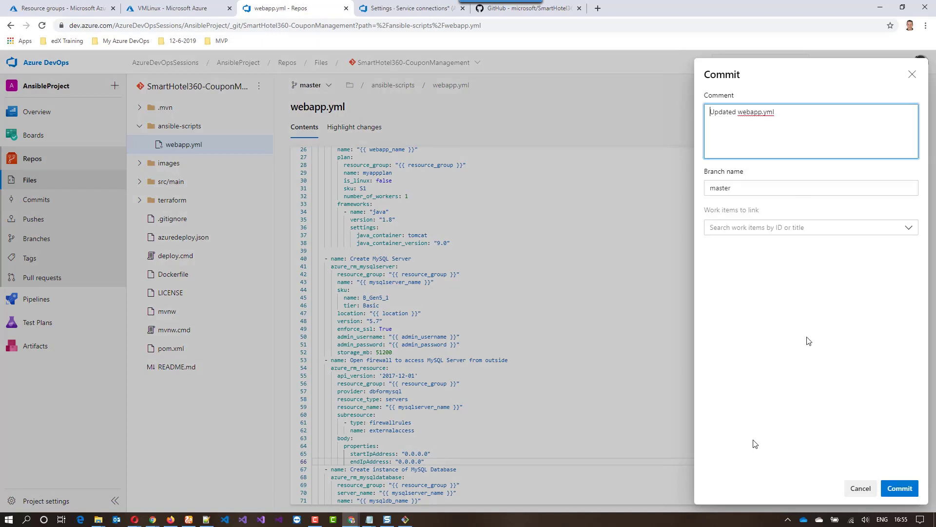
{"action": "left_click", "coordinate": [898, 488]}
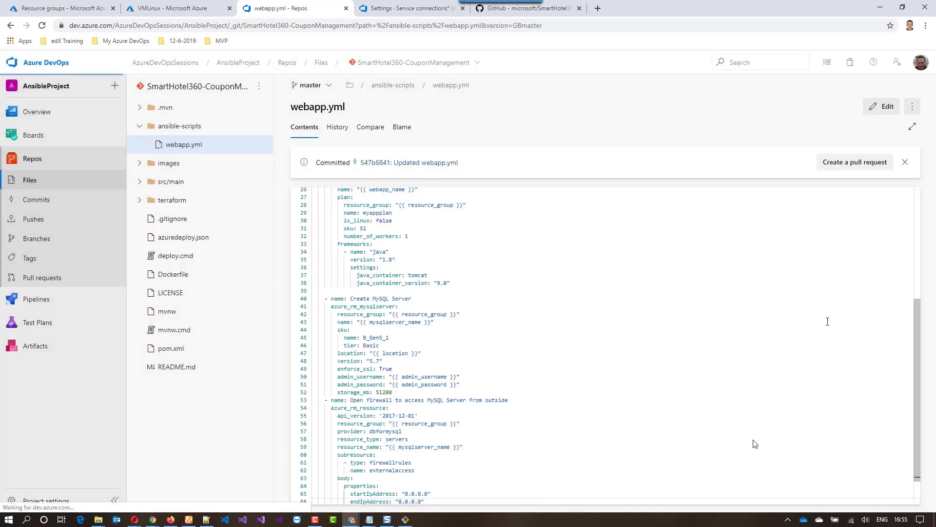
Open the project's pipelines in a separate browser tab and start editing the Ansible-CI build pipeline.
{"action": "right_click", "coordinate": [53, 298]}
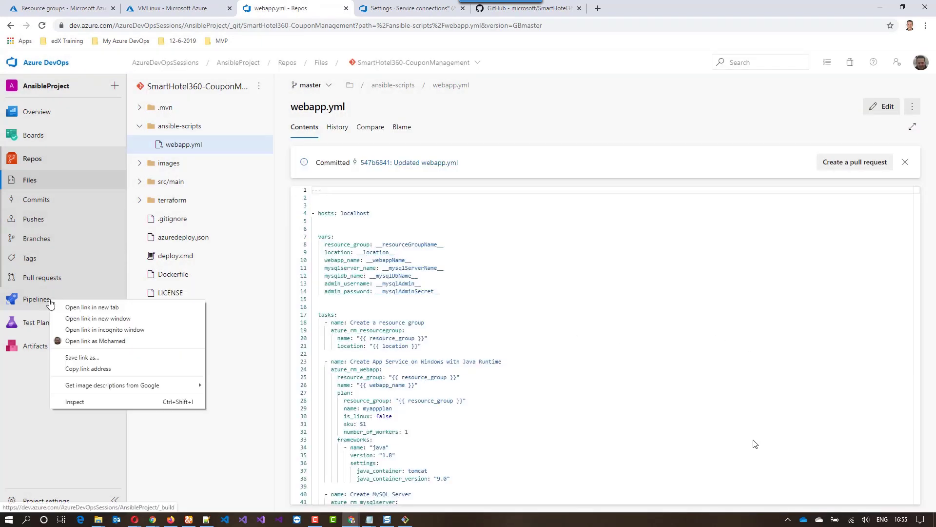
{"action": "left_click", "coordinate": [57, 306]}
{"action": "left_click_drag", "start_coordinate": [409, 12], "coordinate": [298, 5]}
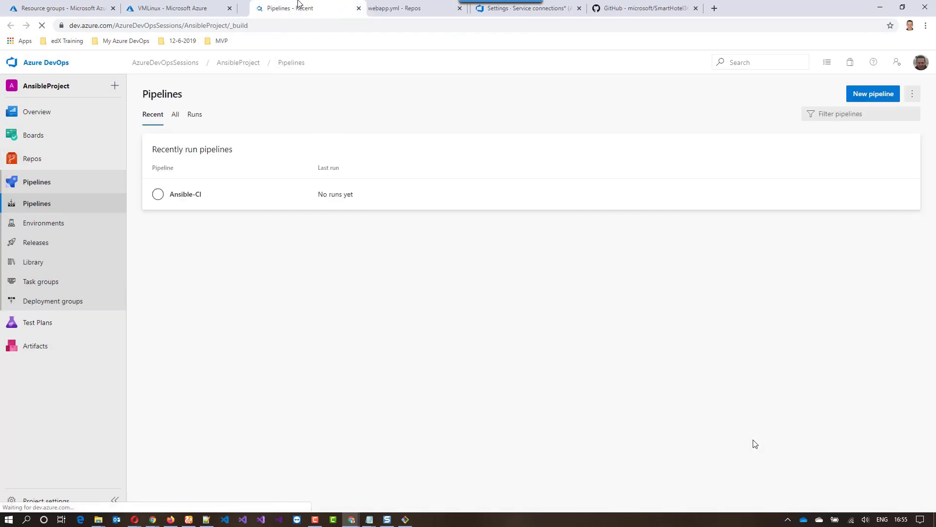
{"action": "left_click", "coordinate": [196, 195]}
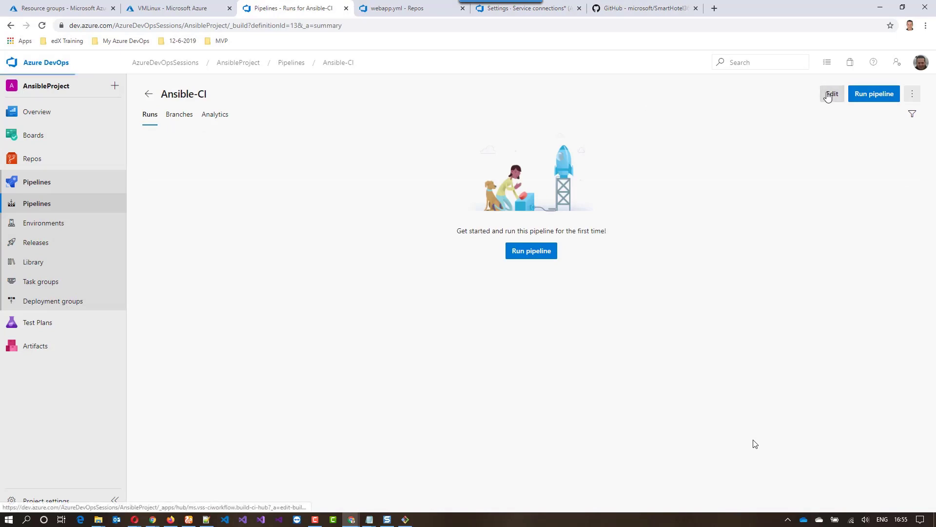
{"action": "left_click", "coordinate": [829, 95]}
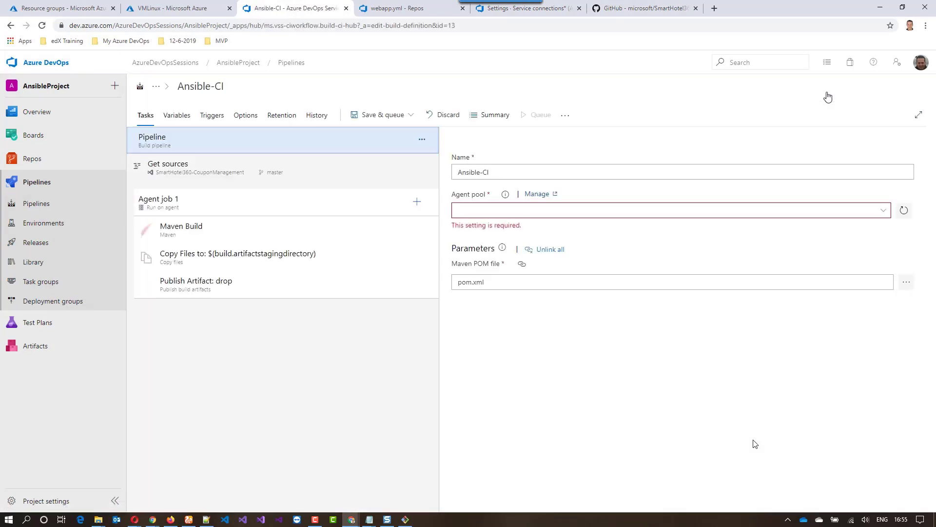
Review the Ansible-CI agent pool and the Maven Build task's settings, including its POM file.
{"action": "left_click", "coordinate": [478, 212]}
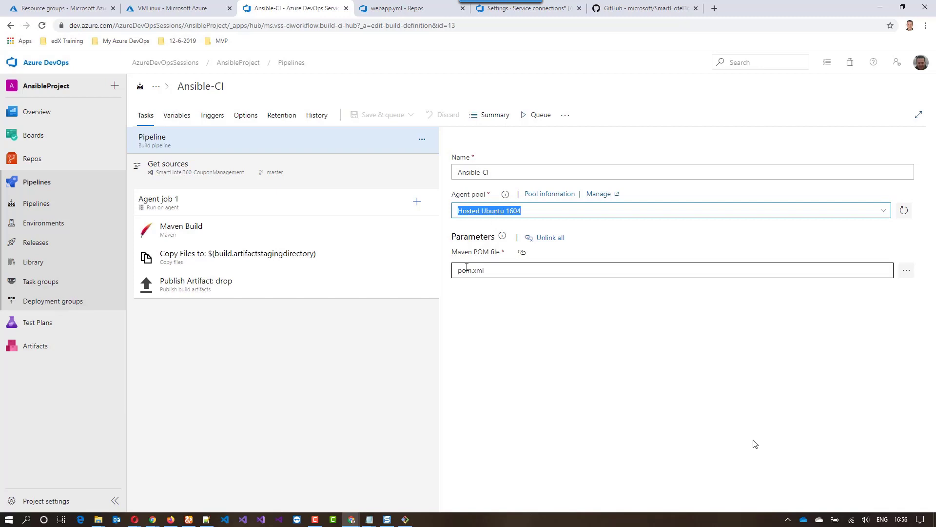
{"action": "left_click", "coordinate": [195, 236]}
{"action": "scroll", "coordinate": [527, 291], "scroll_direction": "down", "scroll_amount": 2}
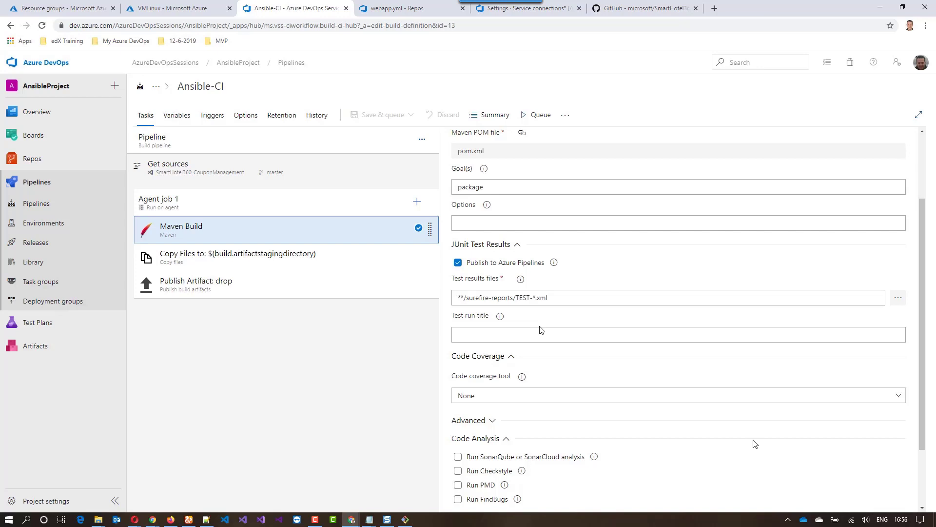
{"action": "scroll", "coordinate": [541, 322], "scroll_direction": "up", "scroll_amount": 2}
{"action": "left_click_drag", "start_coordinate": [467, 250], "coordinate": [487, 253]}
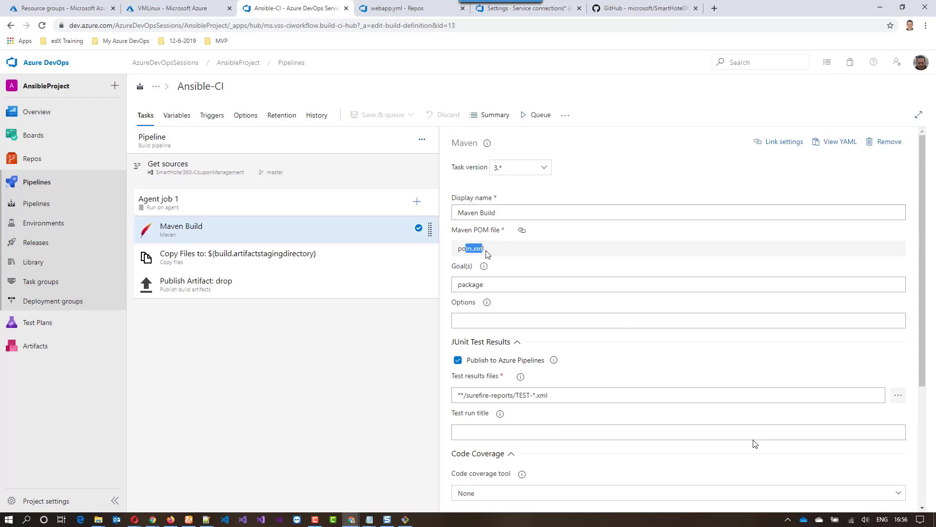
Examine the Copy Files task's content patterns and the Publish Artifact task's path and artifact name.
{"action": "left_click", "coordinate": [288, 265]}
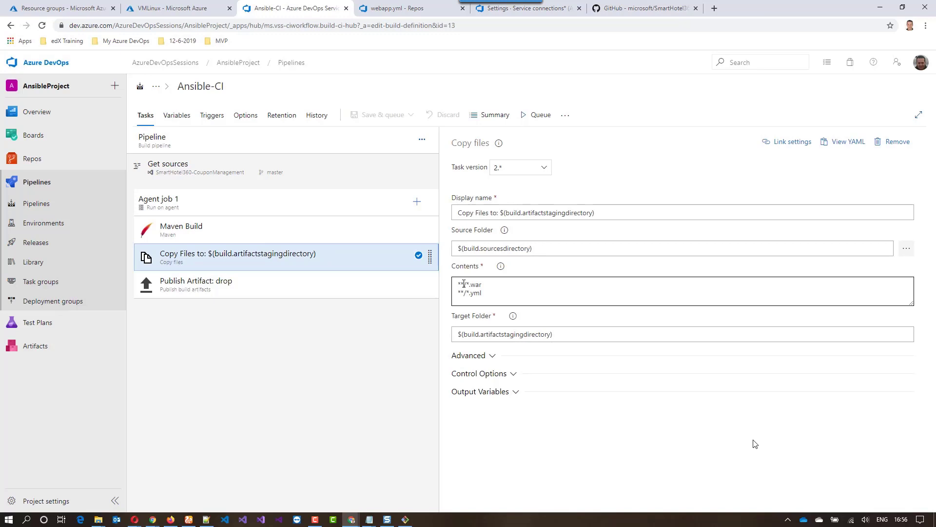
{"action": "left_click_drag", "start_coordinate": [464, 284], "coordinate": [487, 283]}
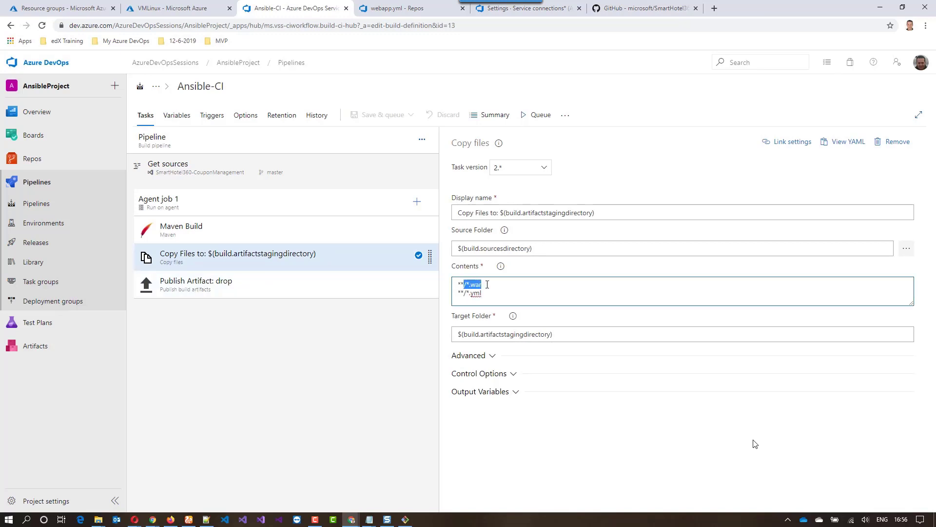
{"action": "left_click", "coordinate": [487, 290]}
{"action": "triple_click", "coordinate": [500, 293]}
{"action": "left_click", "coordinate": [500, 292]}
{"action": "left_click", "coordinate": [351, 293]}
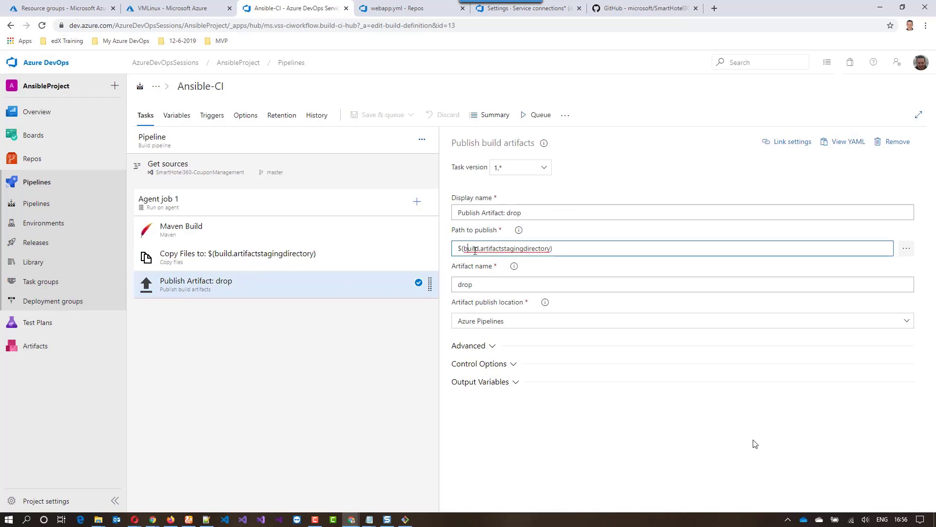
{"action": "left_click_drag", "start_coordinate": [461, 249], "coordinate": [553, 249]}
{"action": "double_click", "coordinate": [471, 284]}
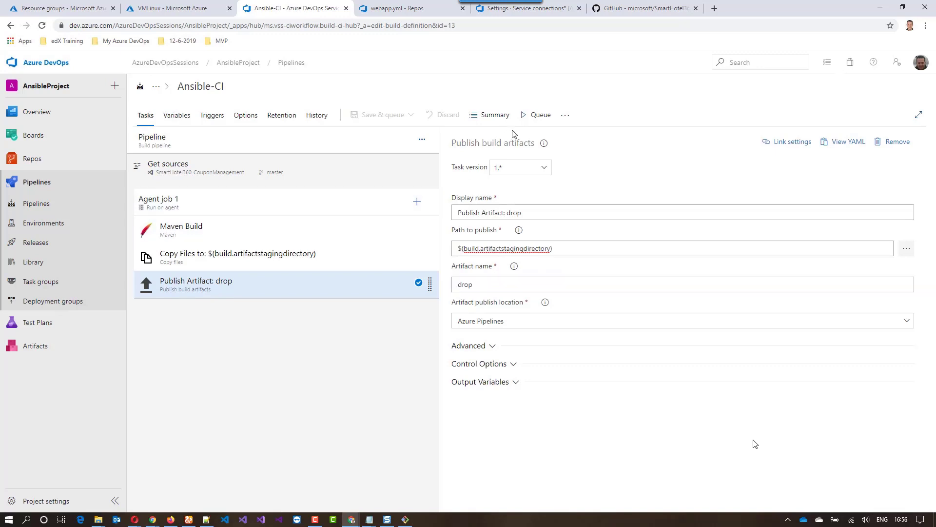
Run Ansible-CI on Hosted Ubuntu 1604 from master, and open Agent job 1's log in a separate browser tab.
{"action": "left_click", "coordinate": [535, 116]}
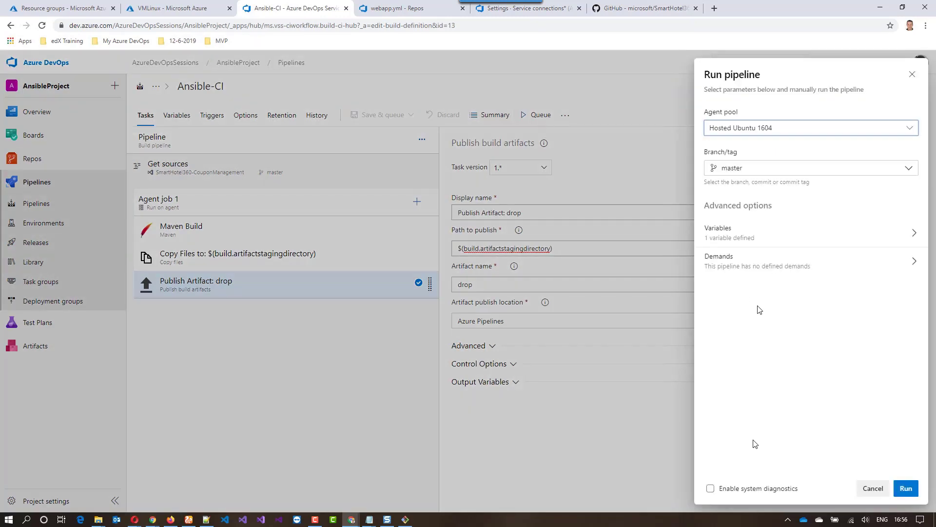
{"action": "left_click", "coordinate": [899, 484]}
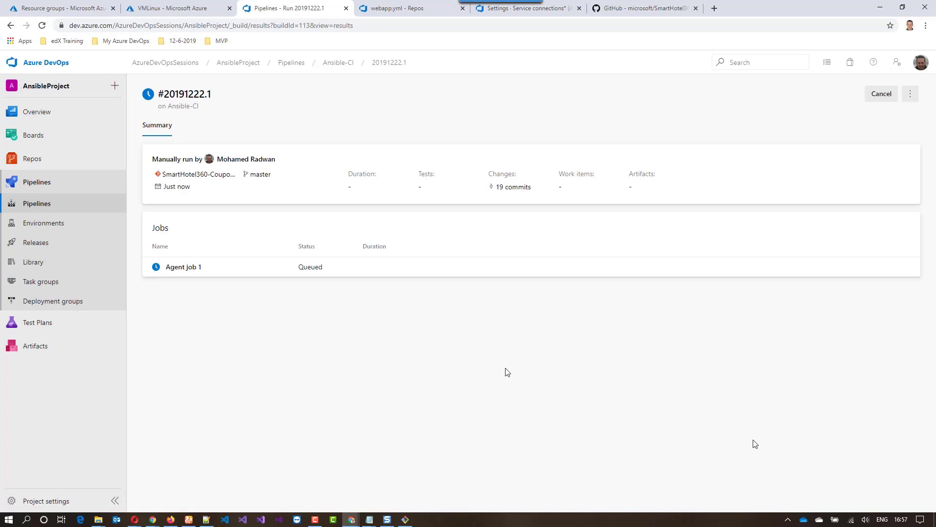
{"action": "right_click", "coordinate": [185, 271]}
{"action": "left_click", "coordinate": [227, 278]}
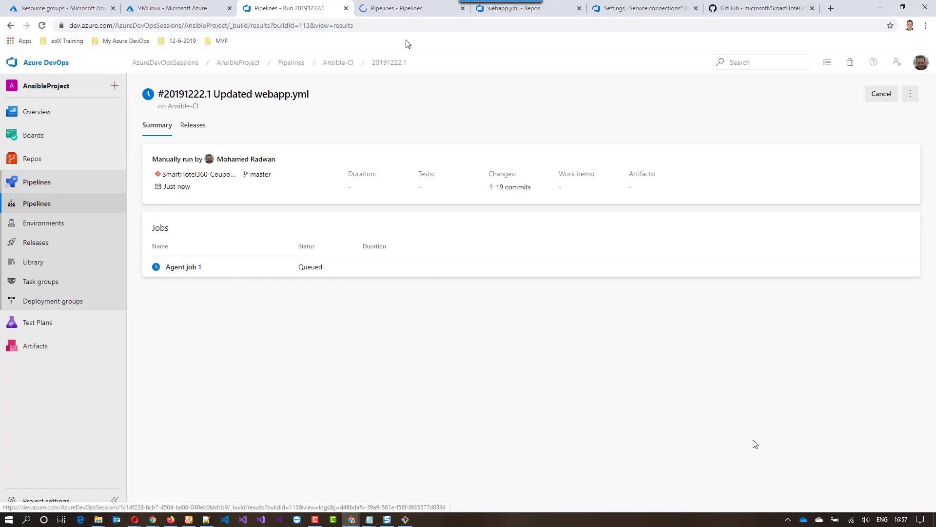
{"action": "left_click", "coordinate": [407, 9]}
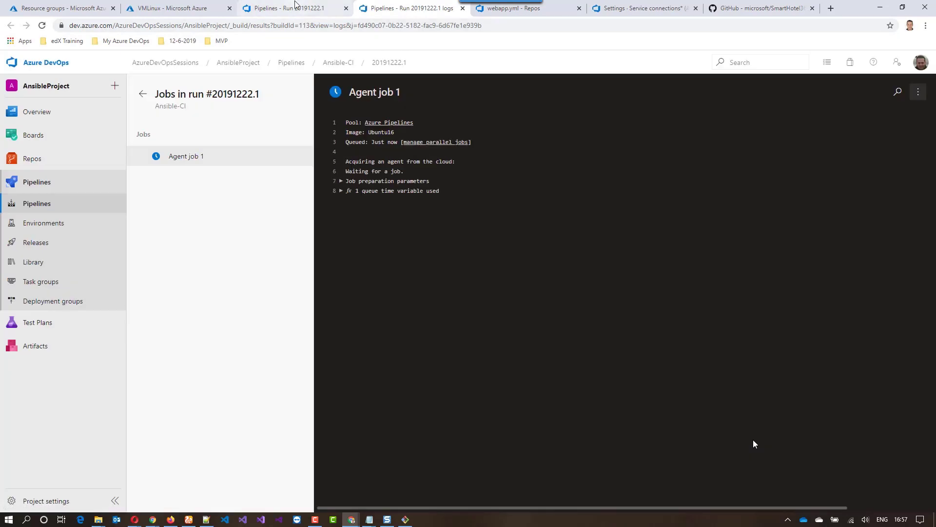
Monitor the Ansible-CI run's progress in its summary and in the job log until all tasks finish.
{"action": "left_click", "coordinate": [288, 8]}
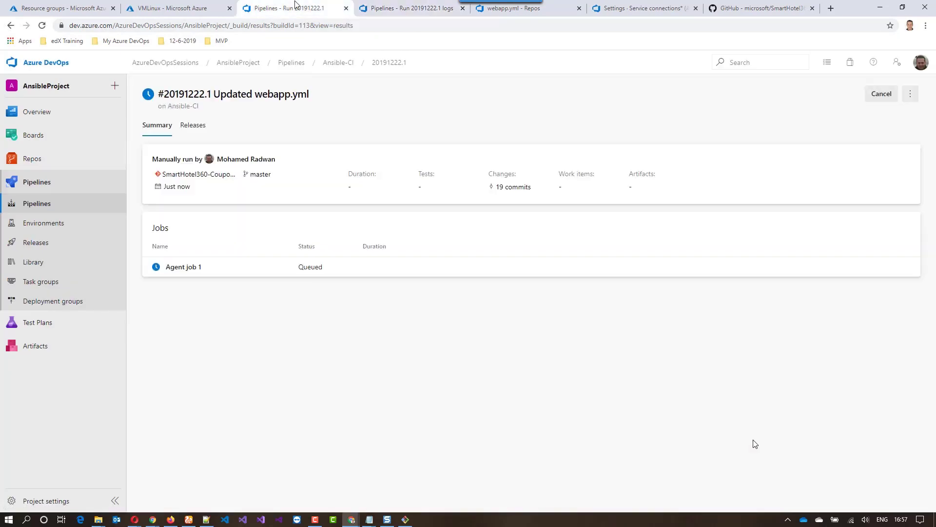
{"action": "left_click", "coordinate": [394, 7]}
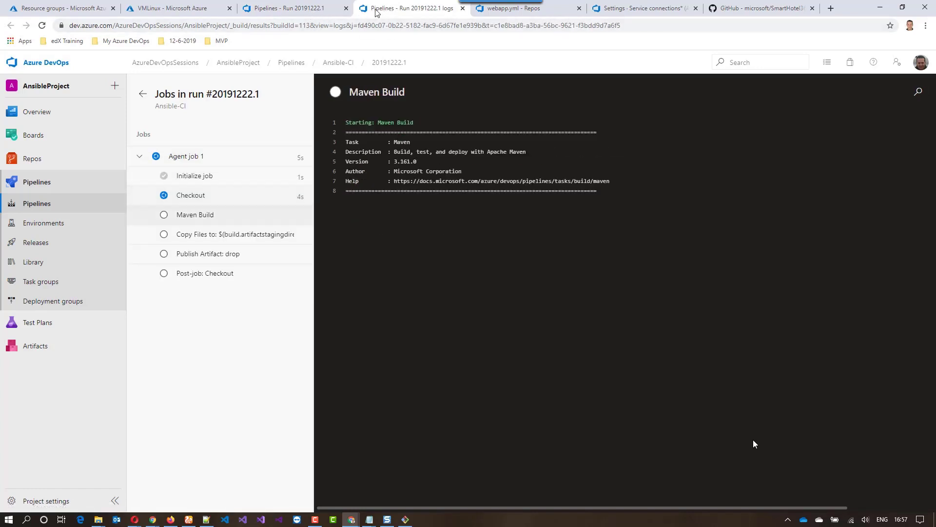
{"action": "left_click", "coordinate": [307, 10]}
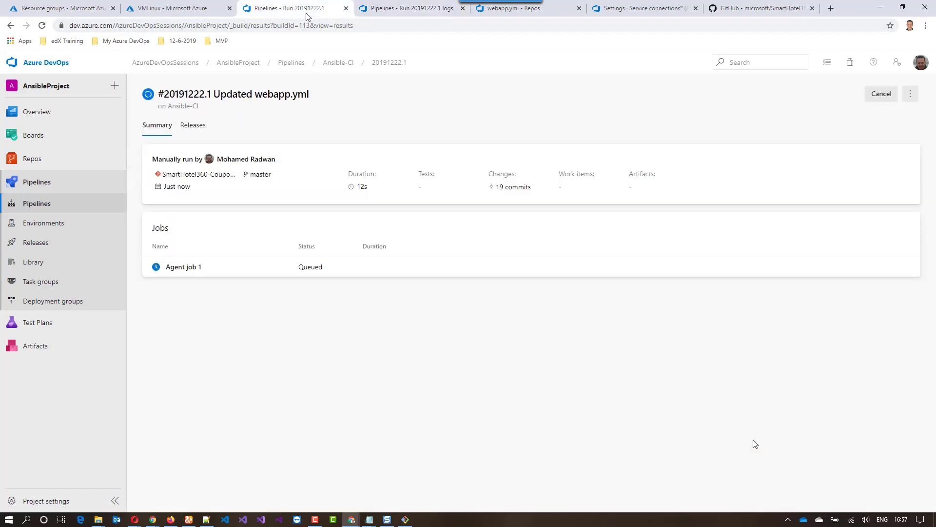
{"action": "left_click", "coordinate": [375, 10]}
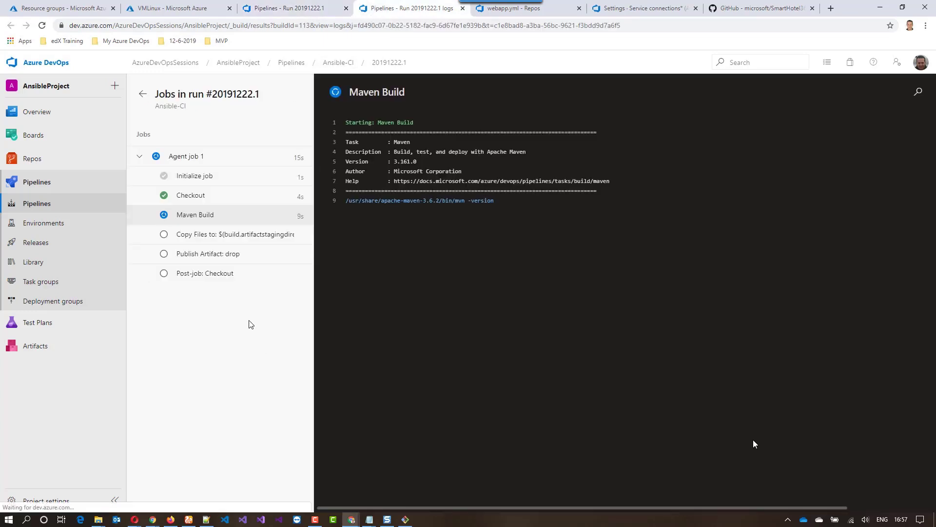
{"action": "left_click", "coordinate": [286, 9]}
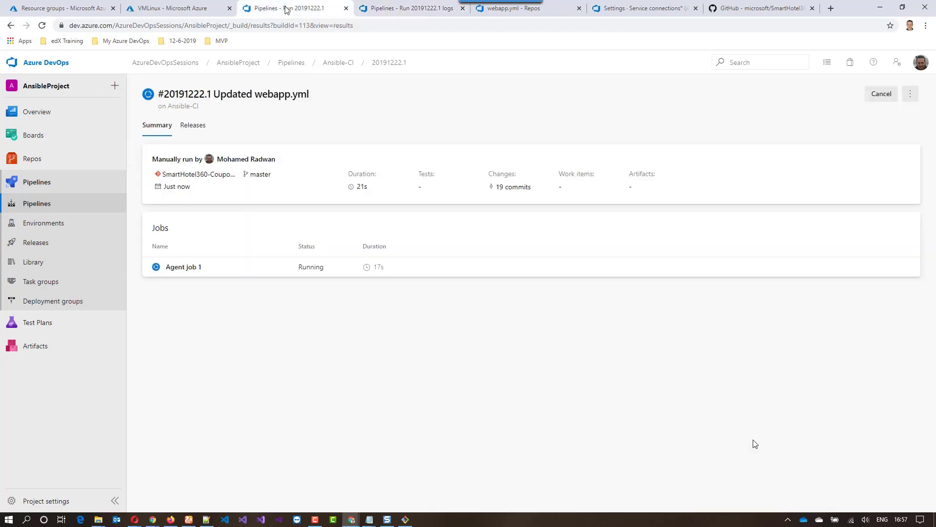
{"action": "left_click", "coordinate": [380, 11]}
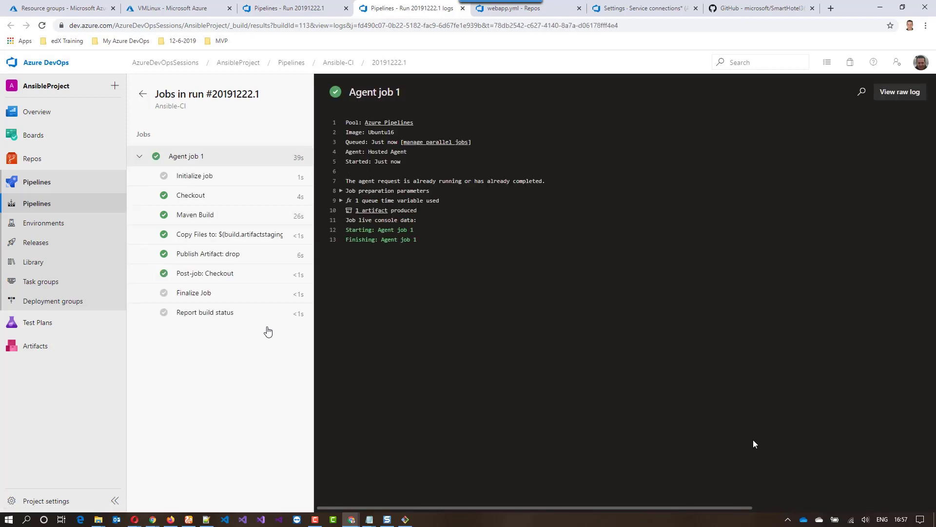
Open the run's published artifacts and inspect the ansible-scripts and target folders inside drop.
{"action": "left_click", "coordinate": [380, 214]}
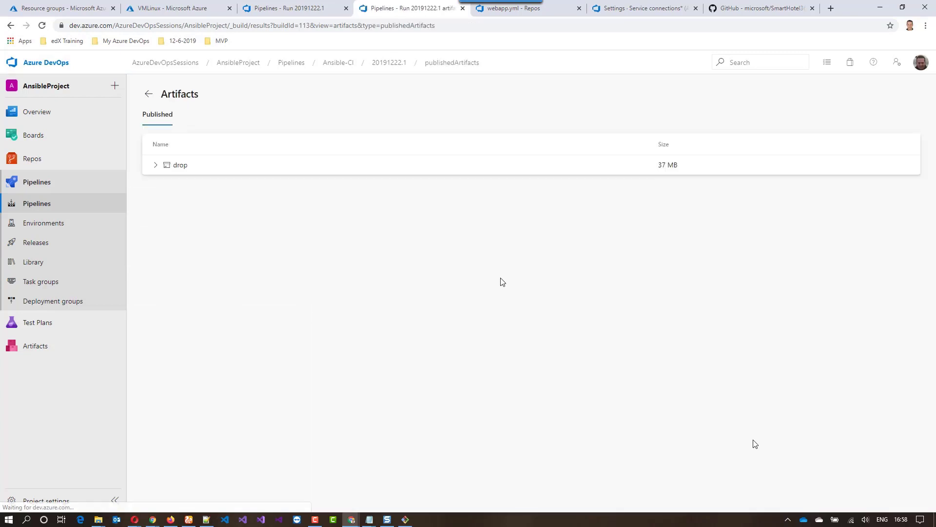
{"action": "left_click", "coordinate": [155, 166]}
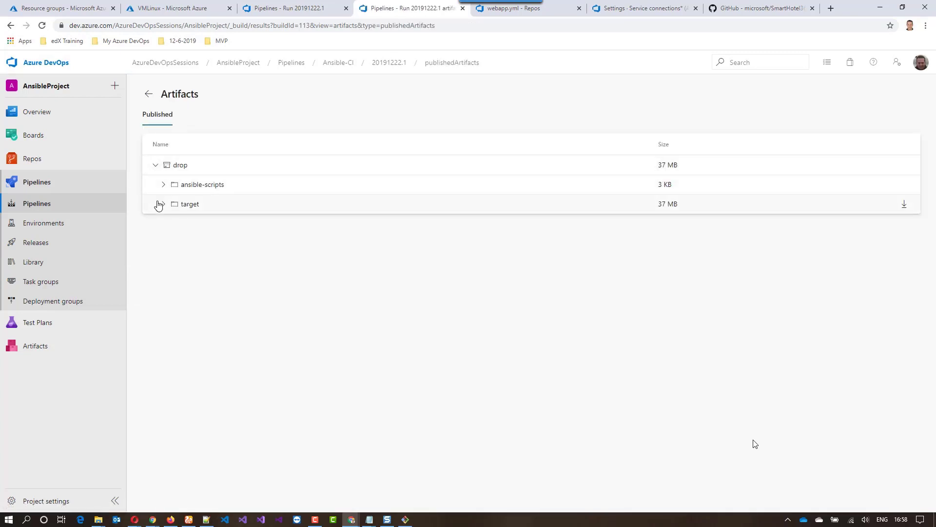
{"action": "left_click", "coordinate": [164, 184]}
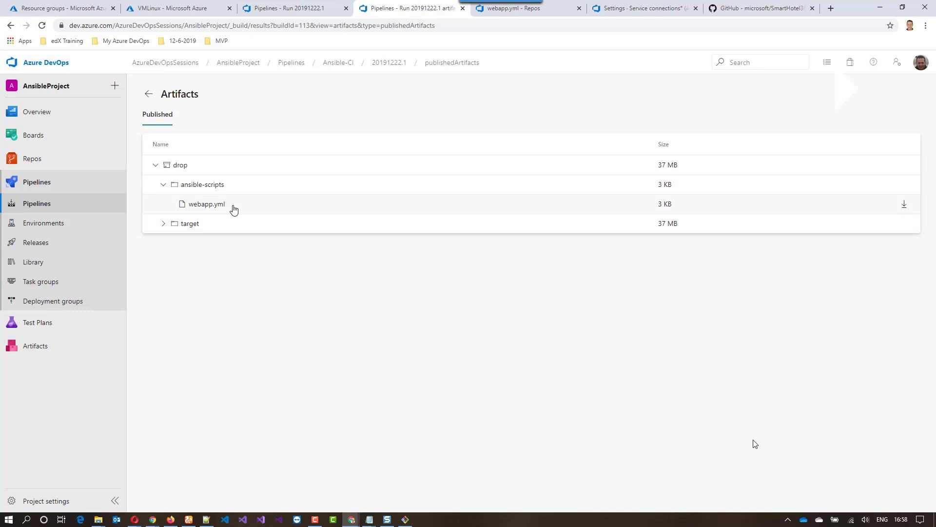
{"action": "left_click", "coordinate": [165, 225]}
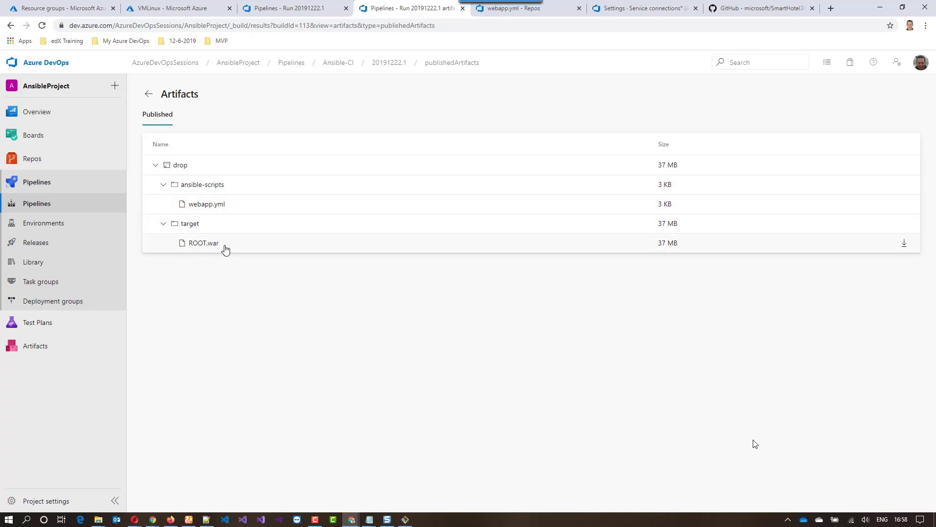
Go back to the Ansible-CI run's summary and reopen its published drop artifact from there.
{"action": "left_click", "coordinate": [339, 65]}
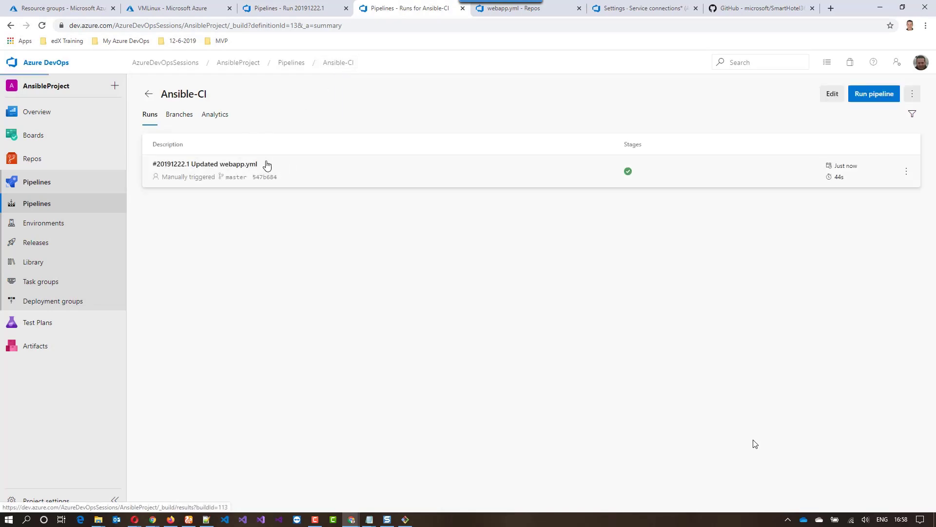
{"action": "left_click", "coordinate": [267, 165]}
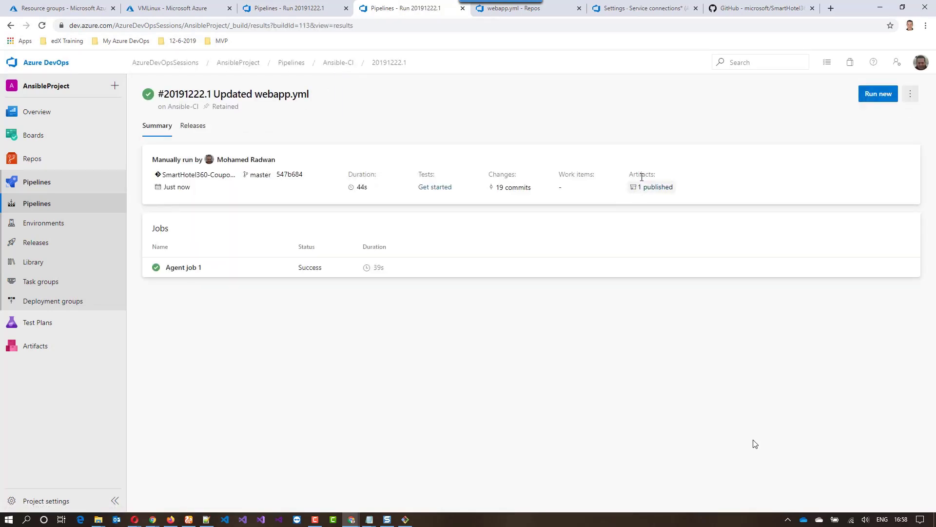
{"action": "left_click", "coordinate": [660, 192]}
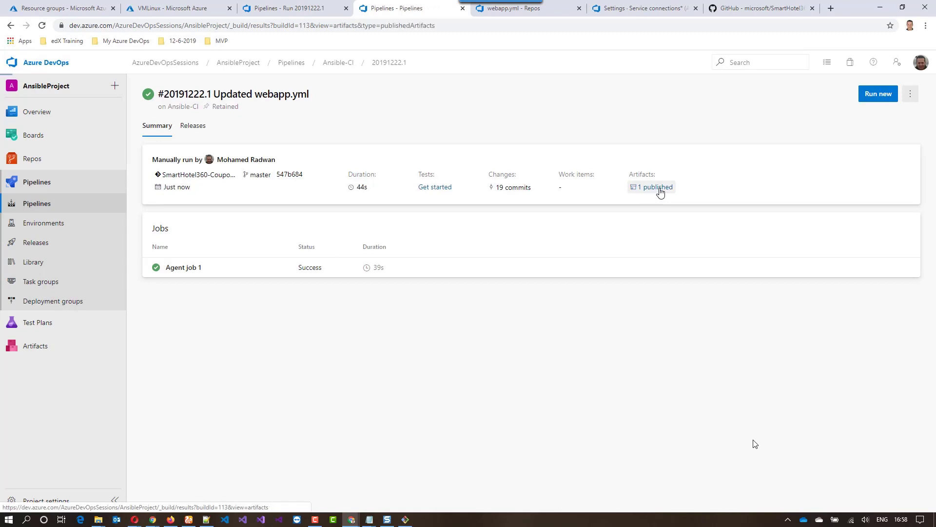
{"action": "left_click", "coordinate": [156, 167]}
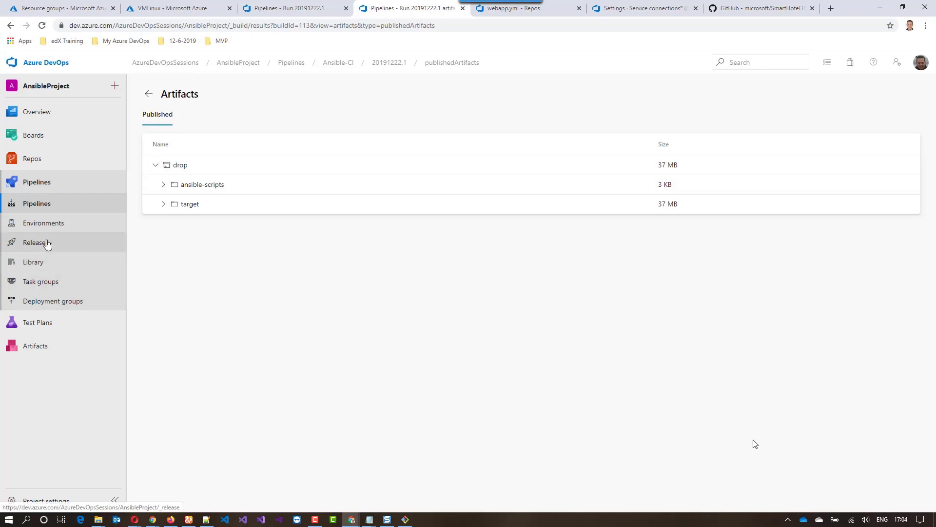
Open the Ansible-CD release pipeline for editing and examine the Replace Tokens task's target files in the Azure Dev stage.
{"action": "left_click", "coordinate": [44, 243]}
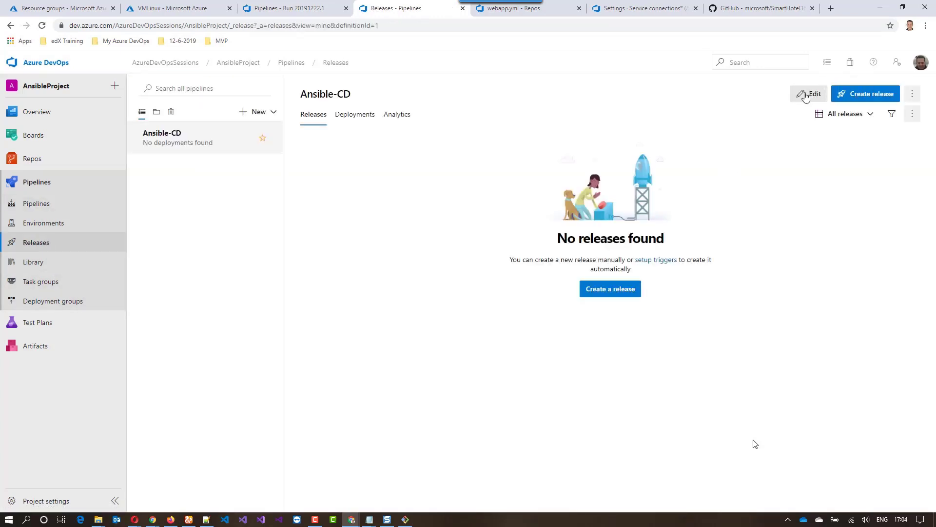
{"action": "left_click", "coordinate": [805, 94]}
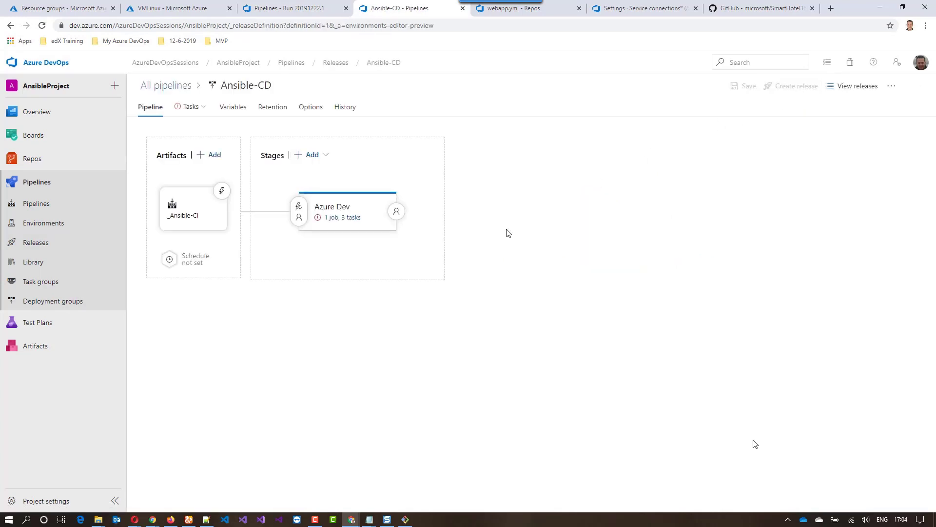
{"action": "left_click", "coordinate": [347, 218]}
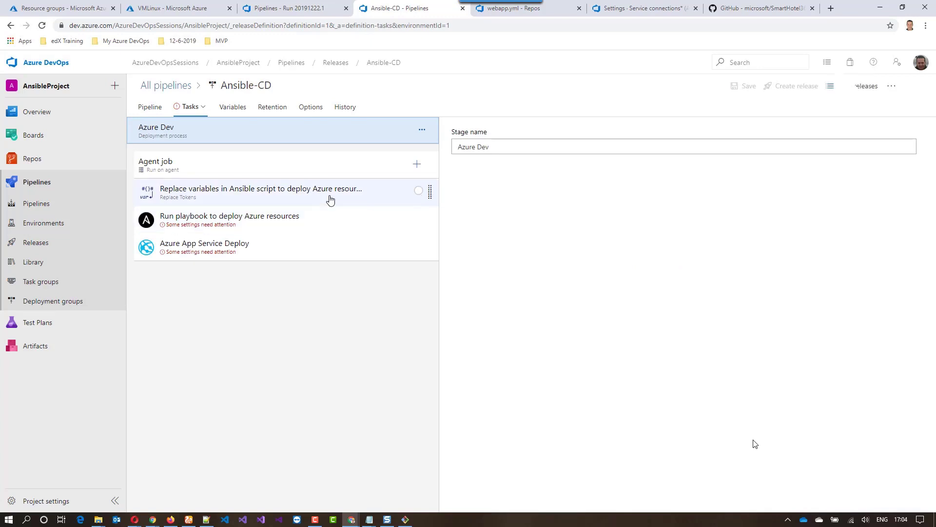
{"action": "left_click", "coordinate": [328, 198]}
{"action": "left_click_drag", "start_coordinate": [480, 276], "coordinate": [453, 275]}
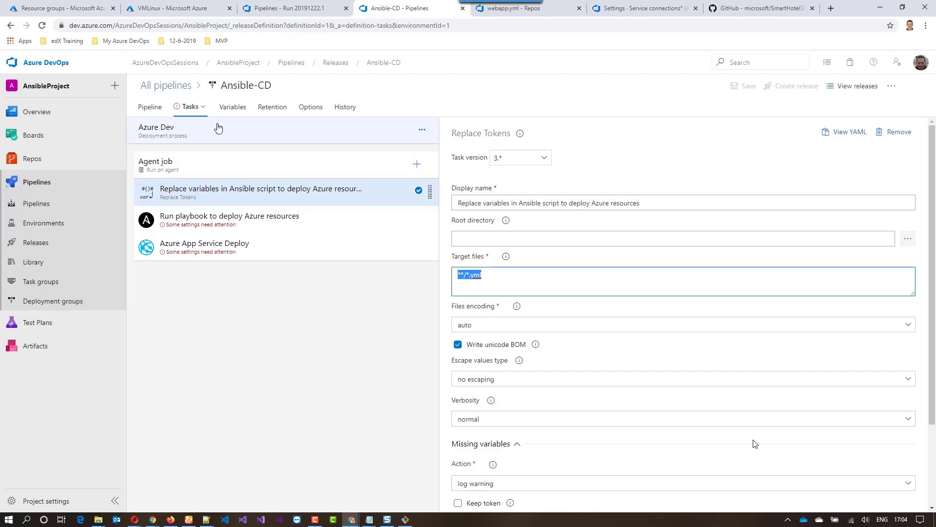
Set the Ansible-CD pipeline's location variable to West Europe.
{"action": "left_click", "coordinate": [232, 108]}
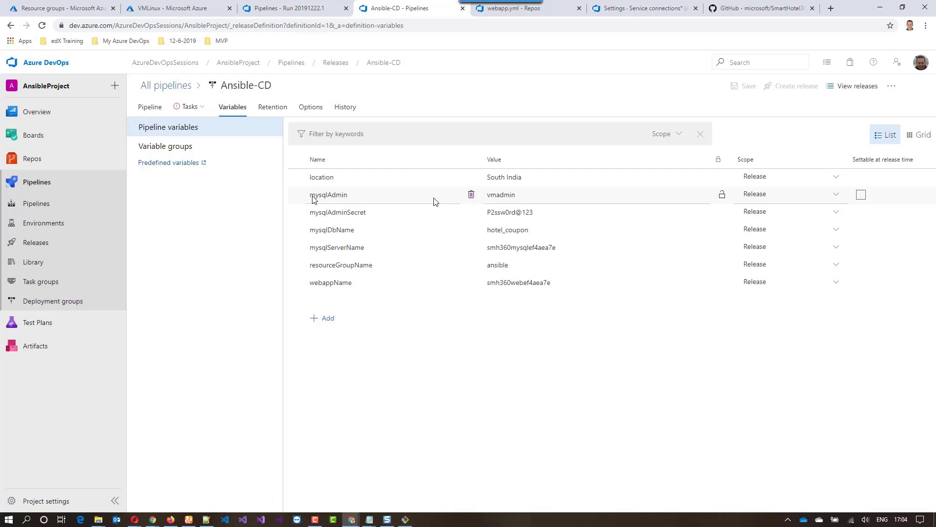
{"action": "left_click", "coordinate": [531, 178]}
{"action": "left_click_drag", "start_coordinate": [531, 178], "coordinate": [471, 184]}
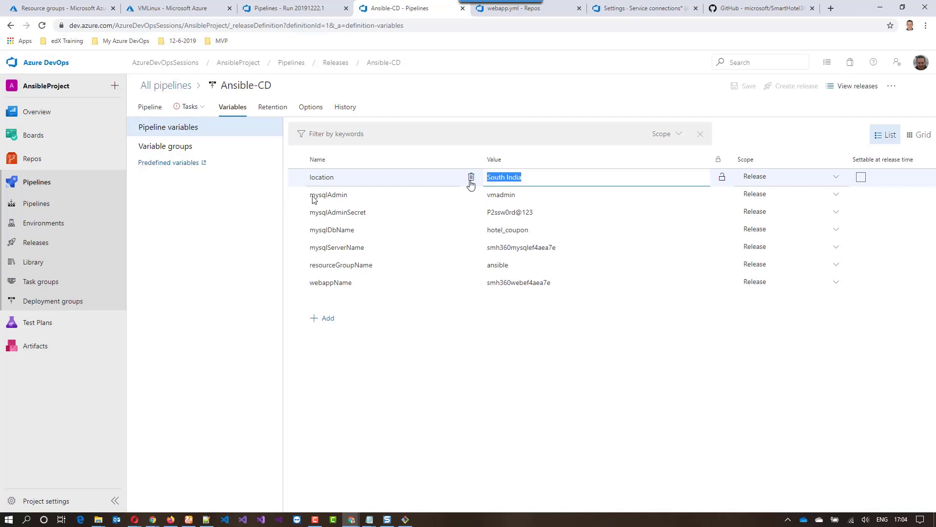
{"action": "type", "text": "Wes"}
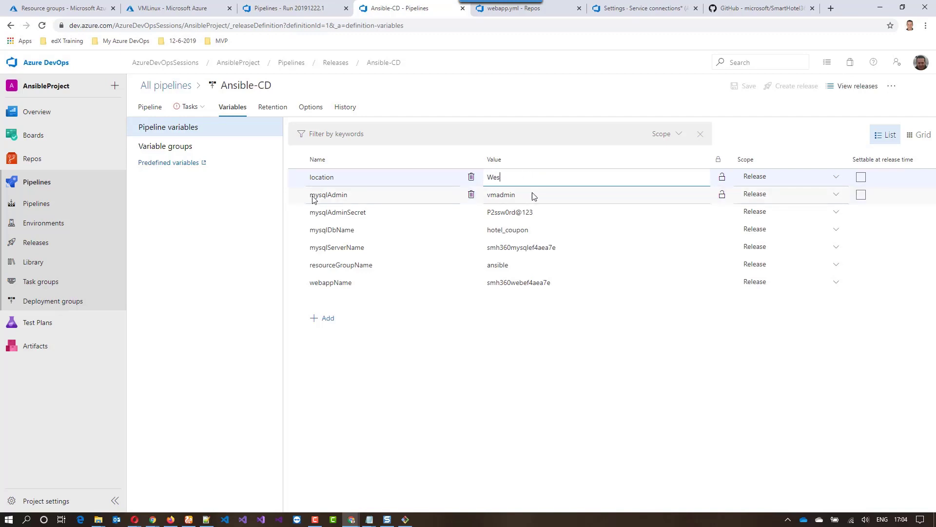
{"action": "type", "text": "t Europe"}
Replace the mysqlAdmin value with the administrator's username and the mysqlAdminSecret value with the database admin password.
{"action": "double_click", "coordinate": [530, 195]}
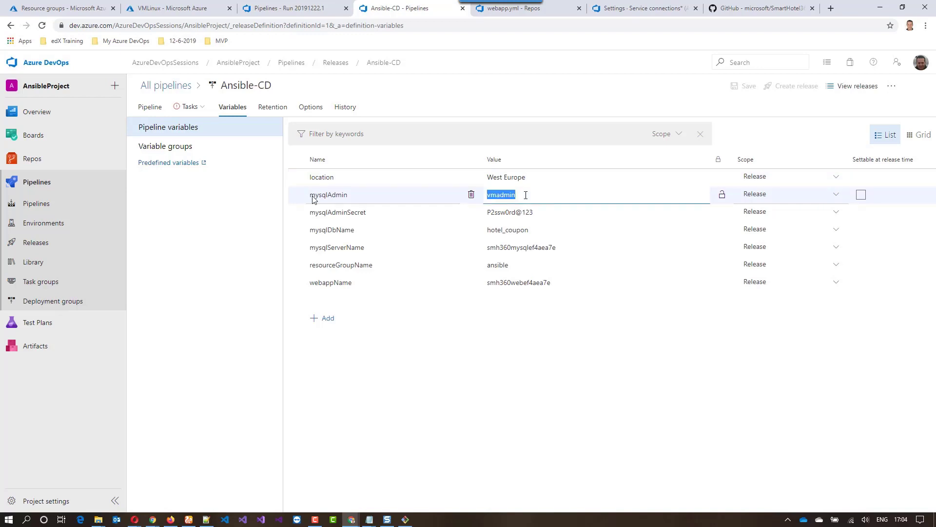
{"action": "type", "text": "mradwan"}
{"action": "left_click", "coordinate": [540, 211]}
{"action": "double_click", "coordinate": [541, 210]}
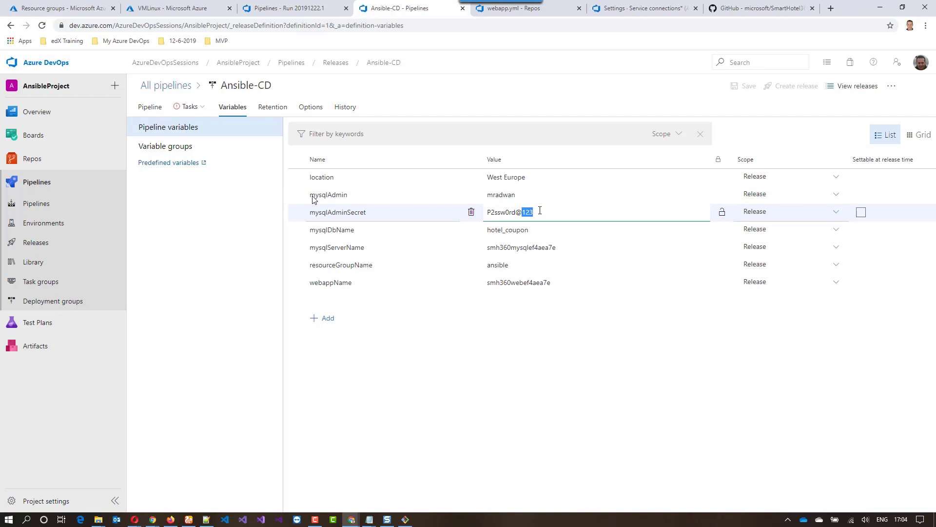
{"action": "key", "text": "ctrl+a"}
Append the owner's surname followed by db to the mysqlServerName value, and the surname followed by web to the webappName value.
{"action": "left_click", "coordinate": [564, 247]}
{"action": "type", "text": "radwan"}
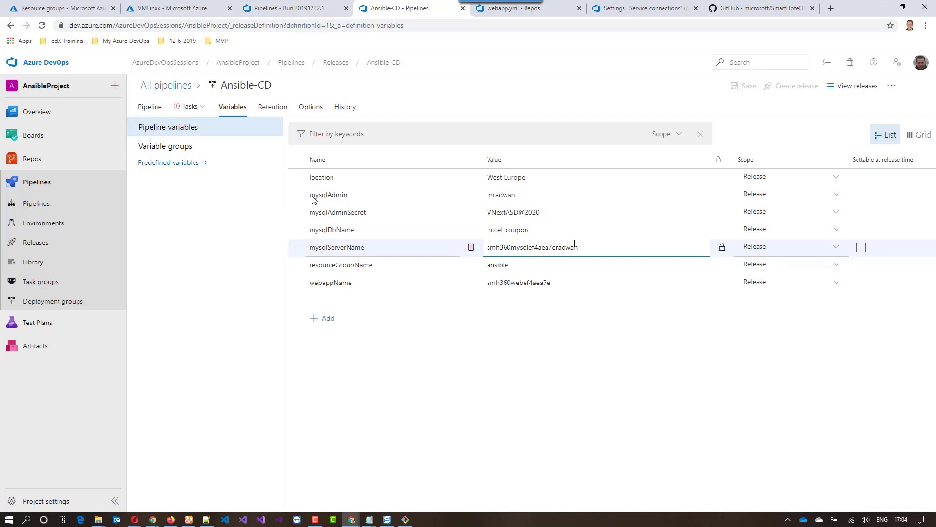
{"action": "type", "text": "db"}
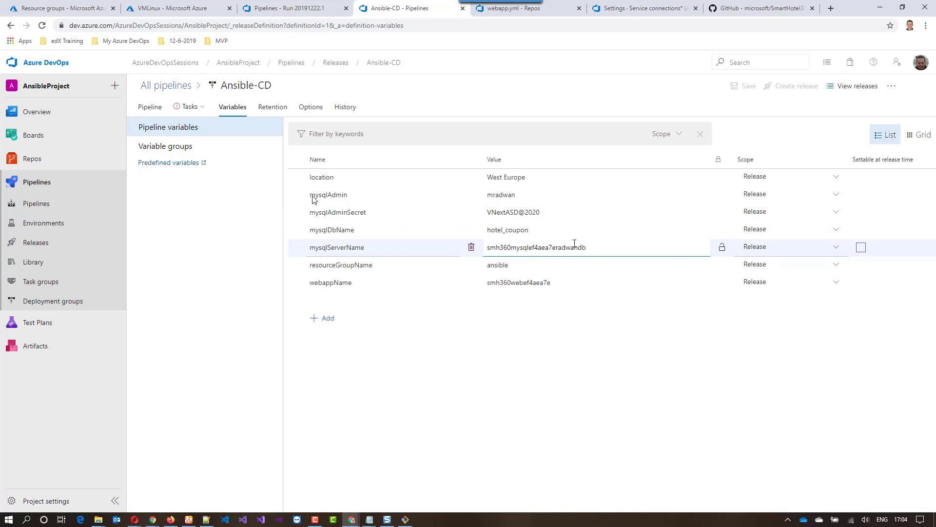
{"action": "left_click", "coordinate": [569, 284]}
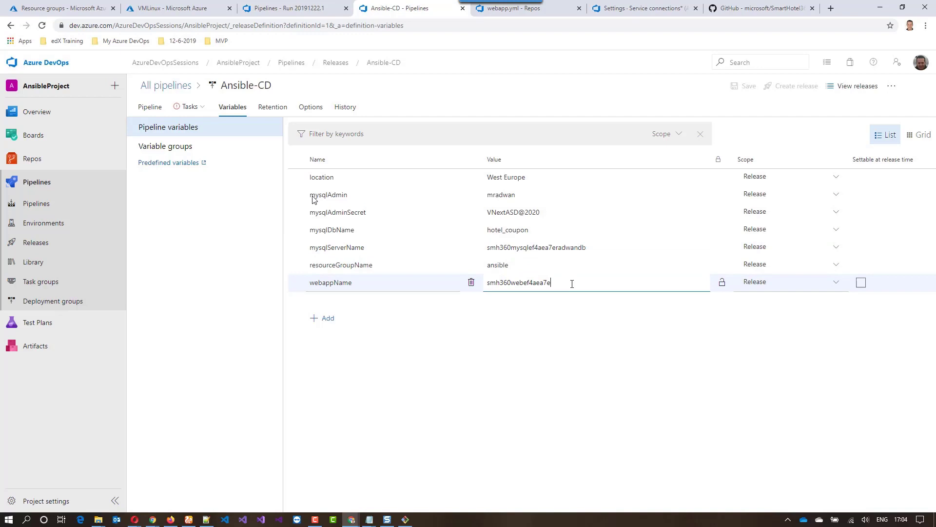
{"action": "type", "text": "radwane"}
{"action": "type", "text": "eb"}
Compare the Replace Tokens task with the double-underscore tokens in webapp.yml, focusing on mysqlAdminSecret and mysqlAdmin, and return to the Ansible-CD tasks.
{"action": "left_click", "coordinate": [191, 107]}
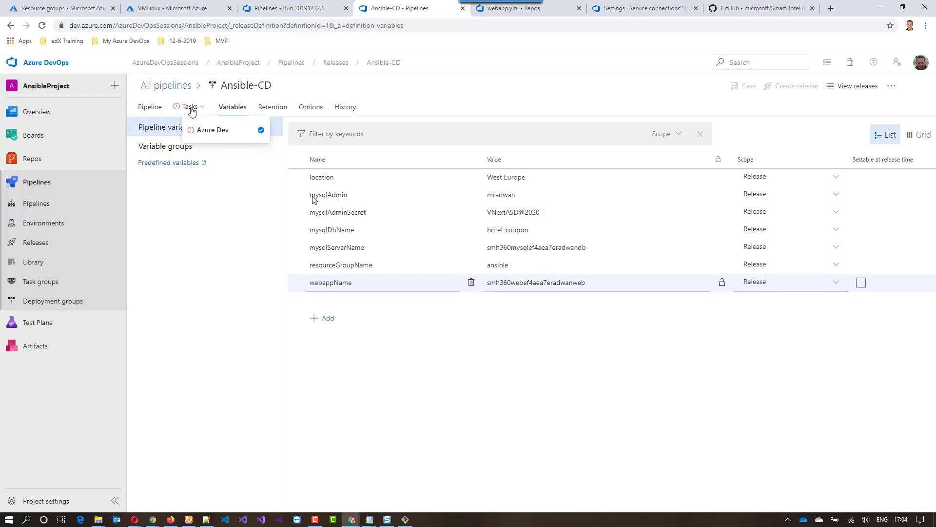
{"action": "left_click", "coordinate": [191, 108]}
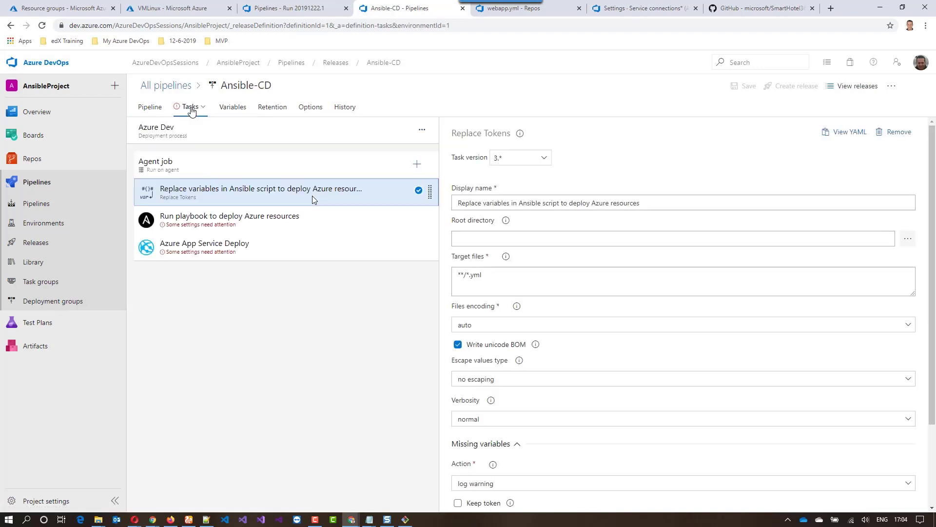
{"action": "key", "text": "ctrl+Tab"}
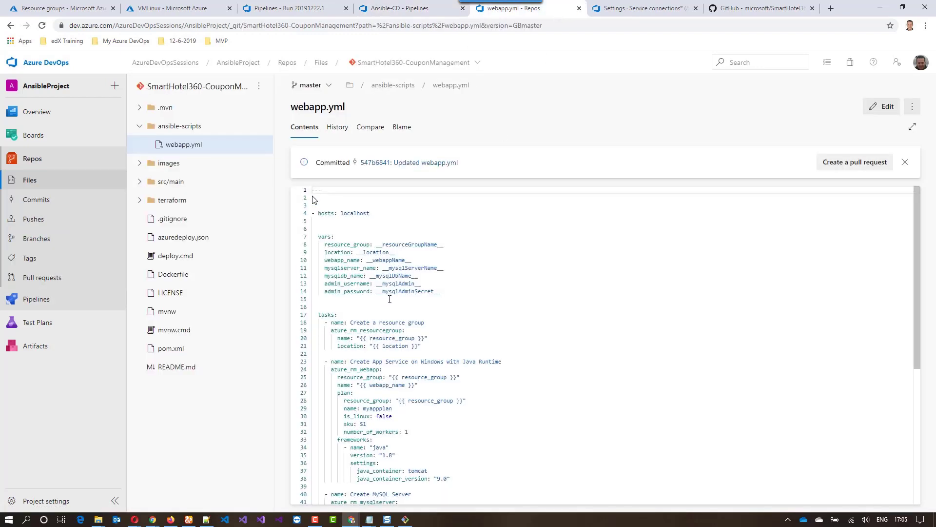
{"action": "left_click_drag", "start_coordinate": [377, 292], "coordinate": [440, 292]}
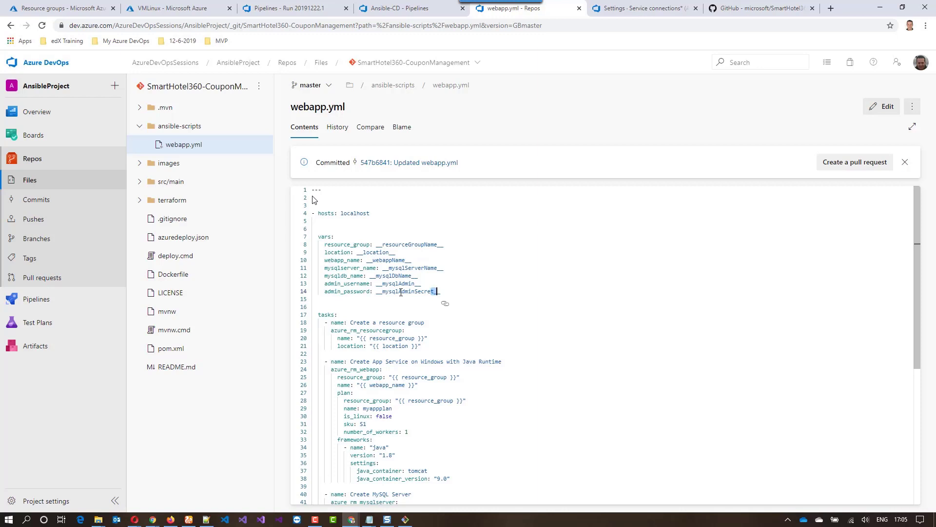
{"action": "left_click_drag", "start_coordinate": [376, 284], "coordinate": [424, 283]}
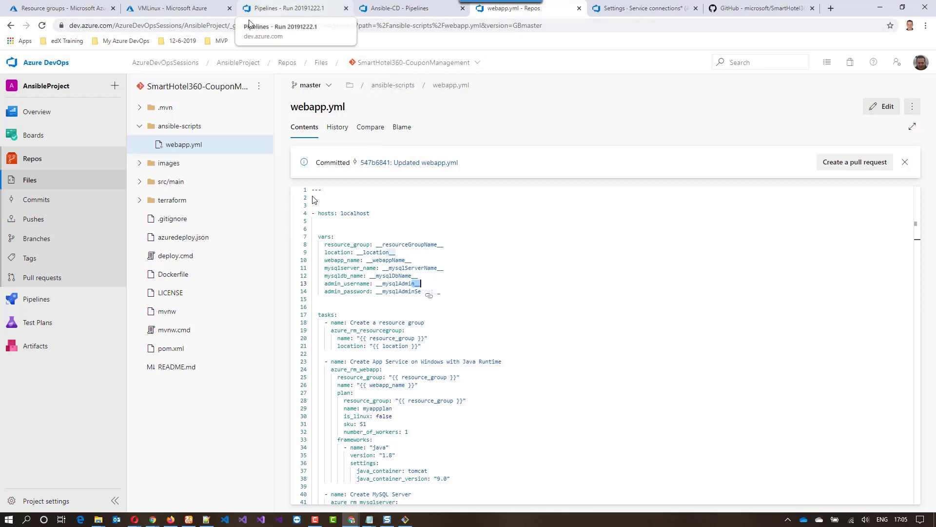
{"action": "left_click", "coordinate": [389, 9]}
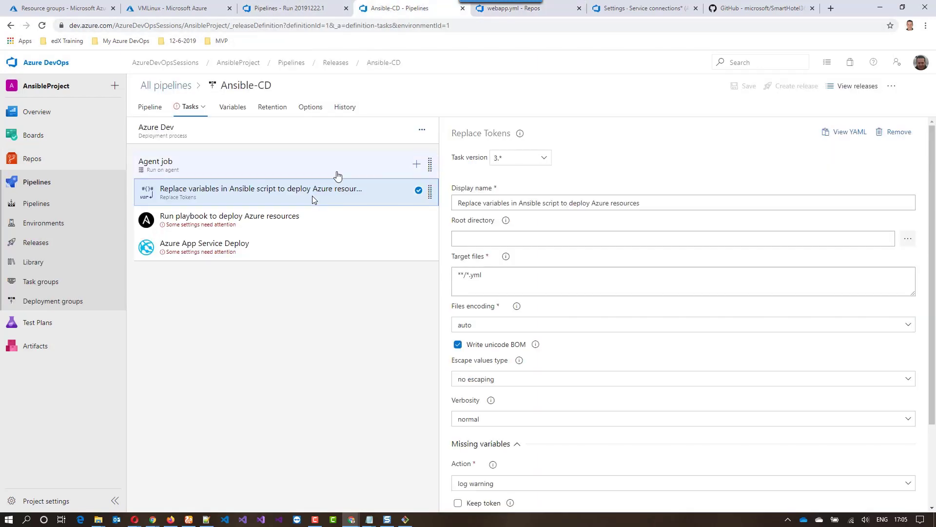
Set the Ansible SSH endpoint of the Run playbook to deploy Azure resources task to AnsibleMachineConnection.
{"action": "left_click", "coordinate": [307, 220]}
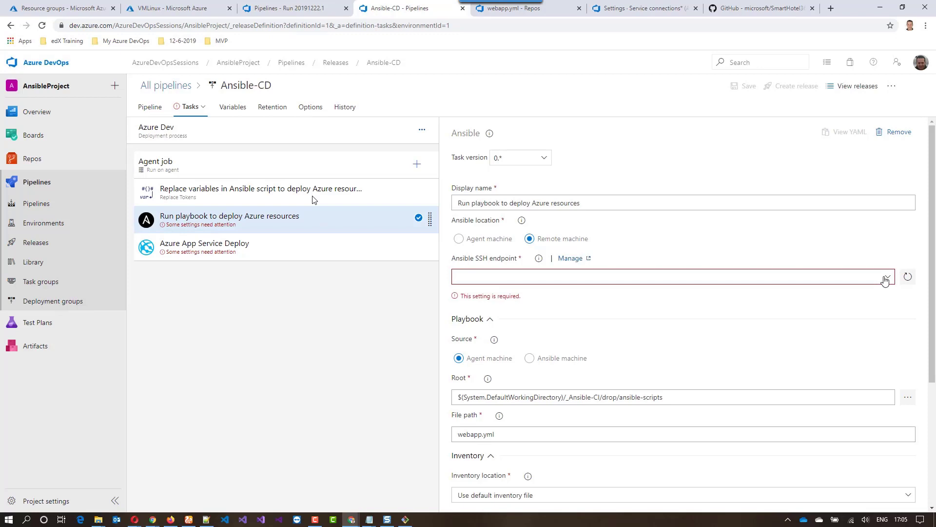
{"action": "left_click", "coordinate": [885, 282]}
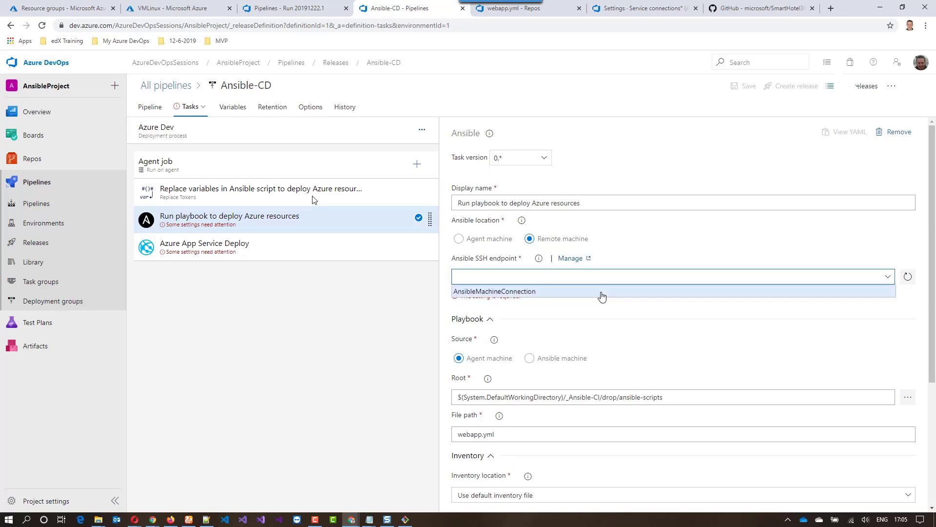
{"action": "left_click", "coordinate": [566, 294]}
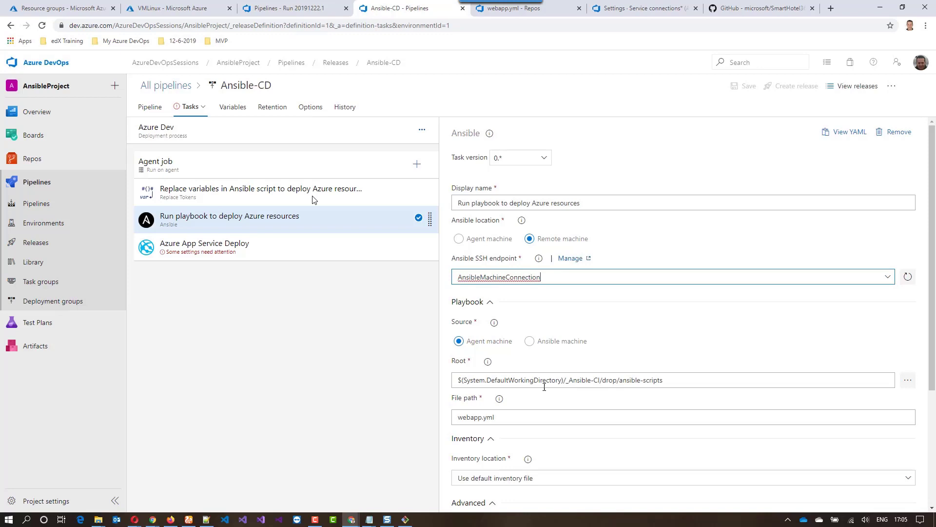
{"action": "left_click", "coordinate": [762, 415]}
Change the playbook task's inventory location to Host list.
{"action": "scroll", "coordinate": [758, 413], "scroll_direction": "down", "scroll_amount": 1}
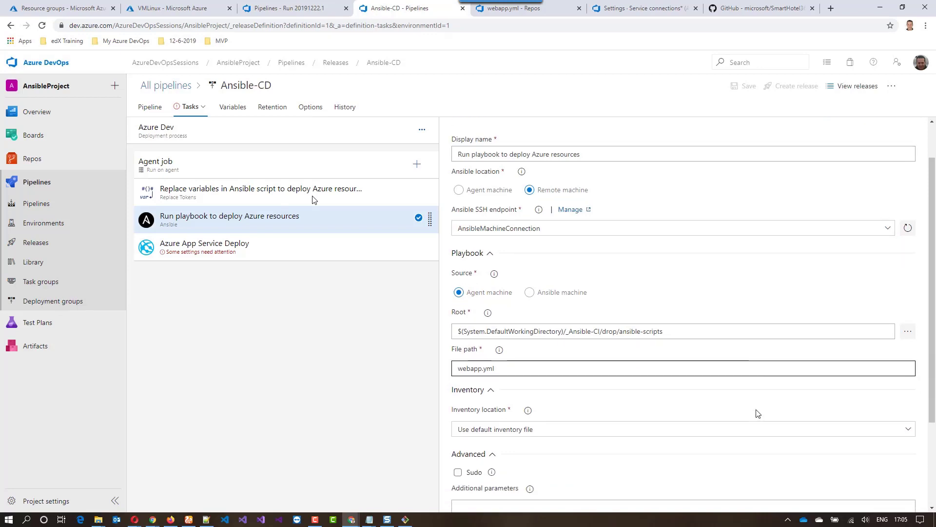
{"action": "left_click", "coordinate": [735, 414]}
{"action": "left_click", "coordinate": [675, 429]}
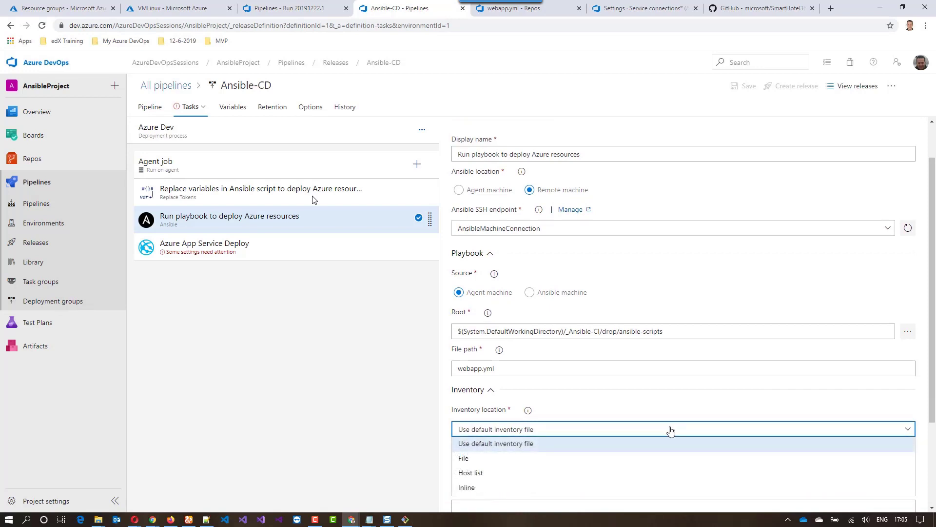
{"action": "left_click", "coordinate": [513, 473]}
{"action": "left_click", "coordinate": [492, 471]}
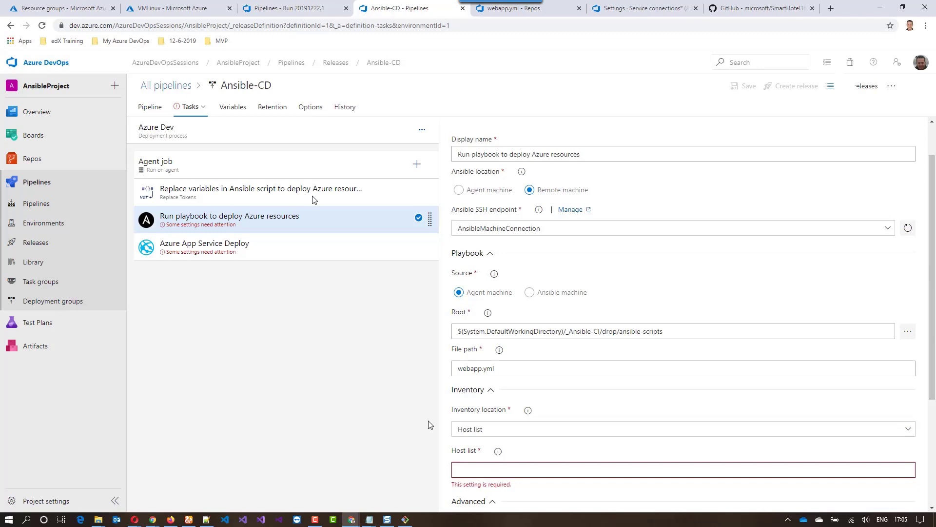
Copy VMLinux's public IP address, 52.151.82.79, from the Azure portal and enter it as the playbook task's host list.
{"action": "left_click", "coordinate": [177, 10]}
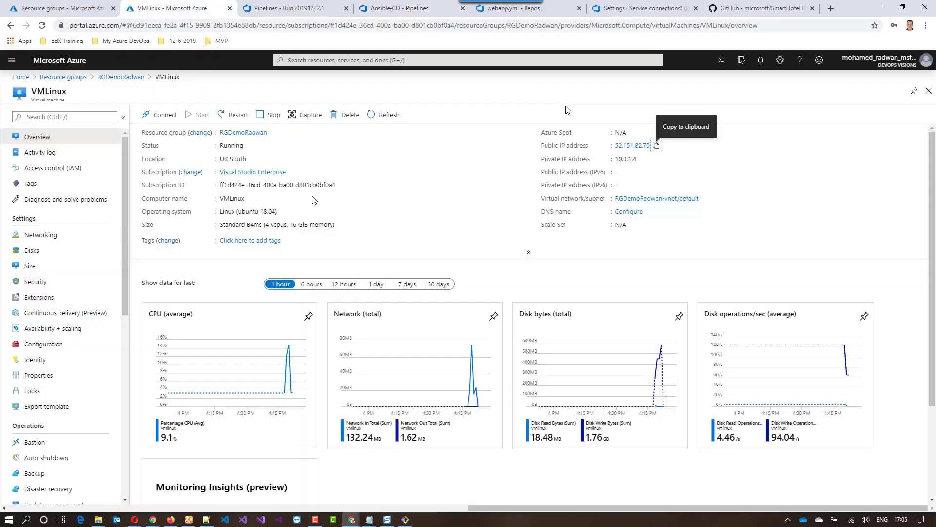
{"action": "left_click", "coordinate": [656, 146]}
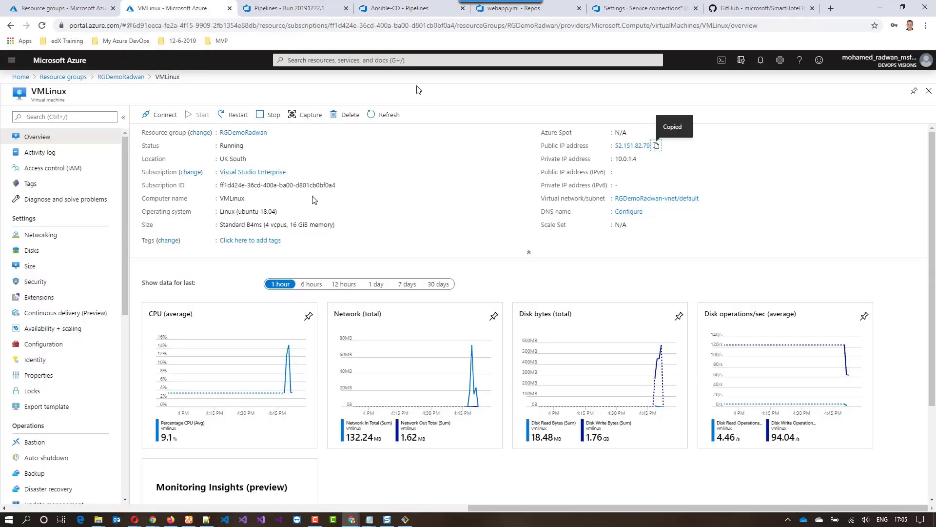
{"action": "left_click", "coordinate": [393, 10]}
{"action": "left_click", "coordinate": [473, 467]}
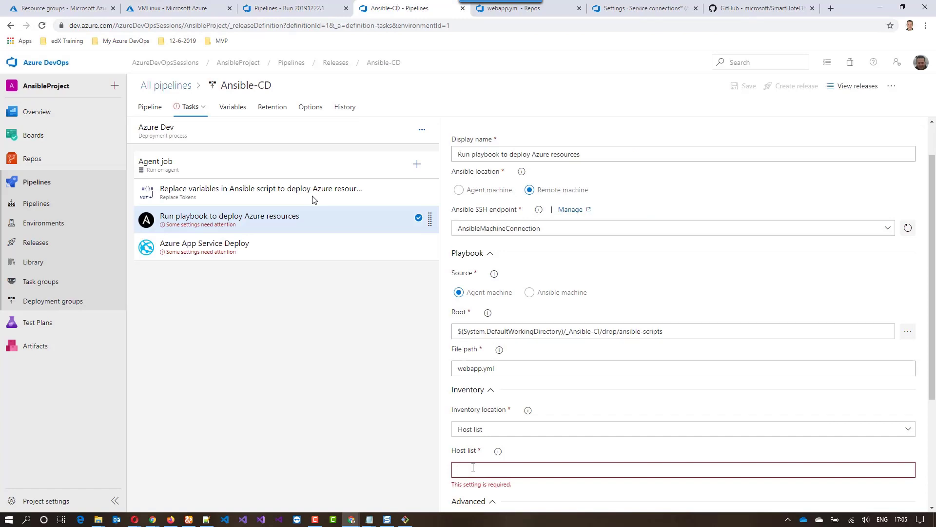
{"action": "key", "text": "ctrl+v"}
{"action": "scroll", "coordinate": [597, 441], "scroll_direction": "down", "scroll_amount": 2}
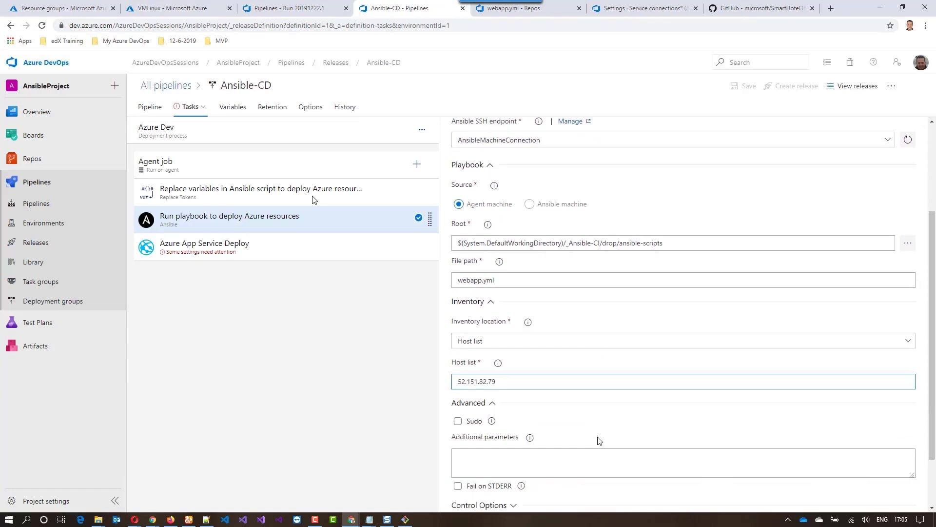
{"action": "scroll", "coordinate": [597, 441], "scroll_direction": "up", "scroll_amount": 3}
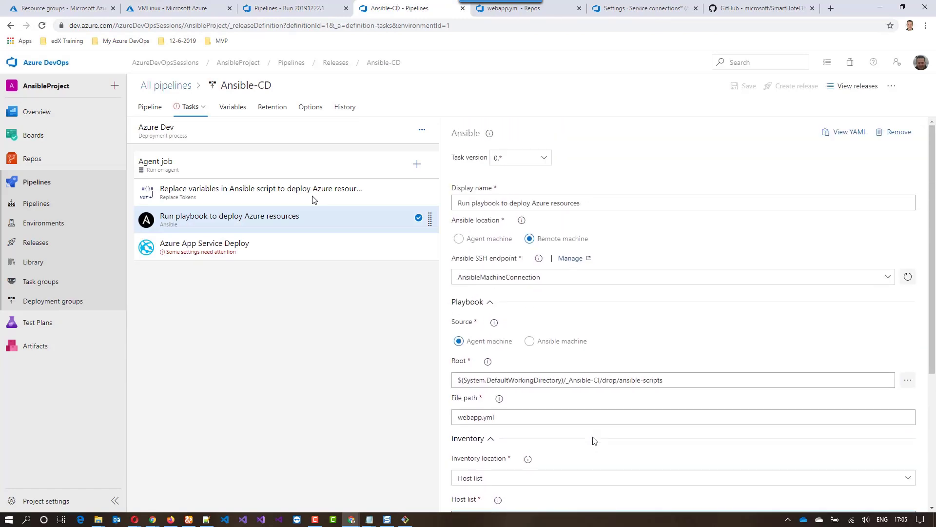
Choose the Visual Studio Enterprise subscription for the Azure App Service Deploy task.
{"action": "left_click", "coordinate": [273, 252]}
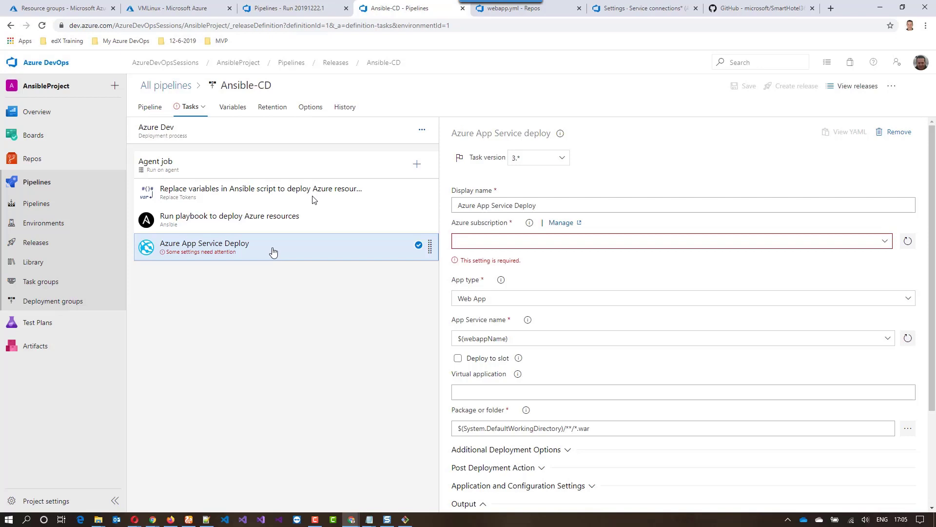
{"action": "left_click", "coordinate": [883, 243]}
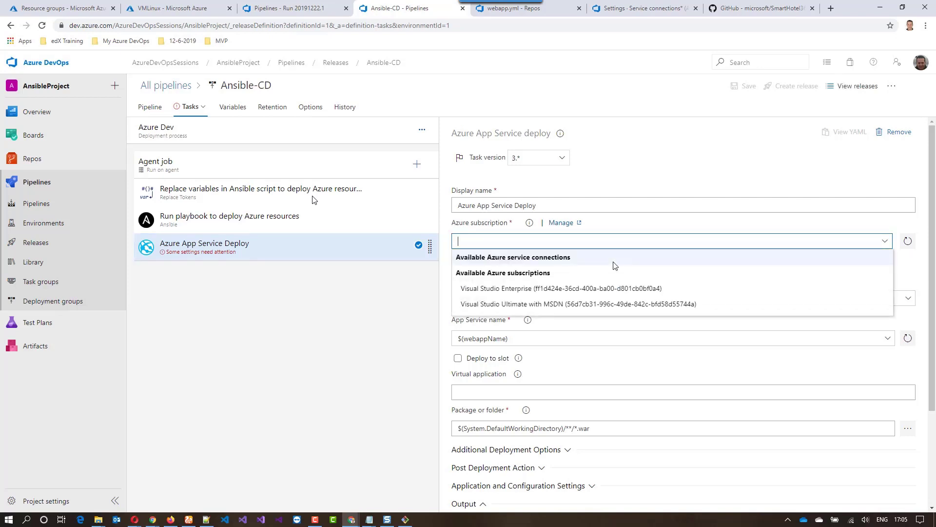
{"action": "left_click", "coordinate": [564, 289]}
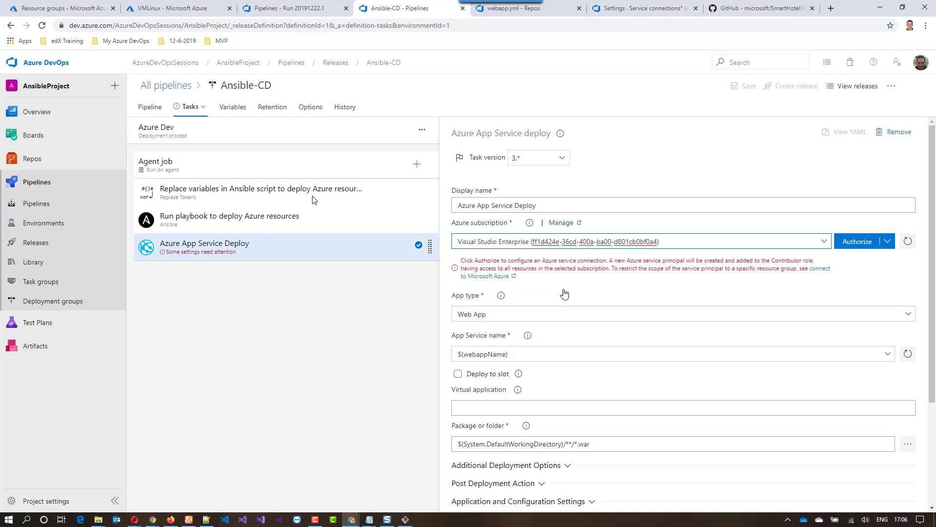
Authorize the Visual Studio Enterprise subscription for the App Service Deploy task by signing in with the account e-mail and password.
{"action": "left_click", "coordinate": [857, 241]}
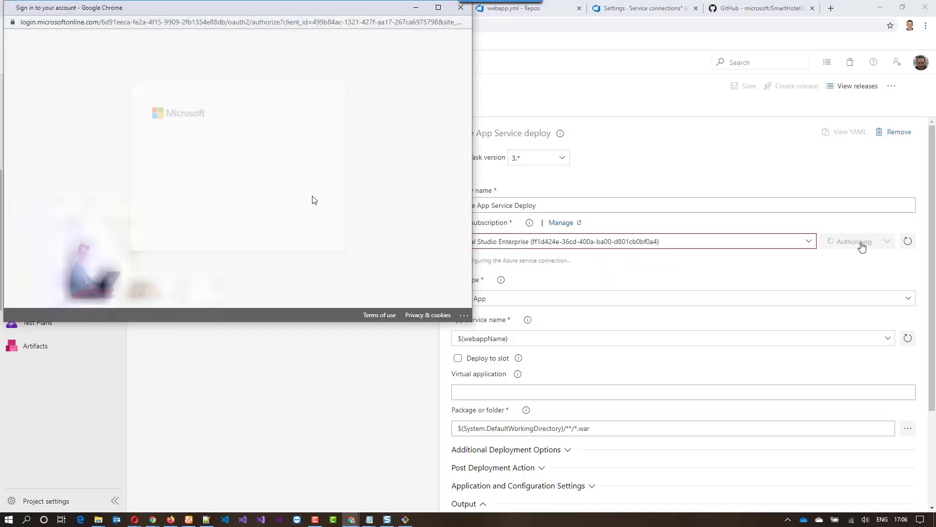
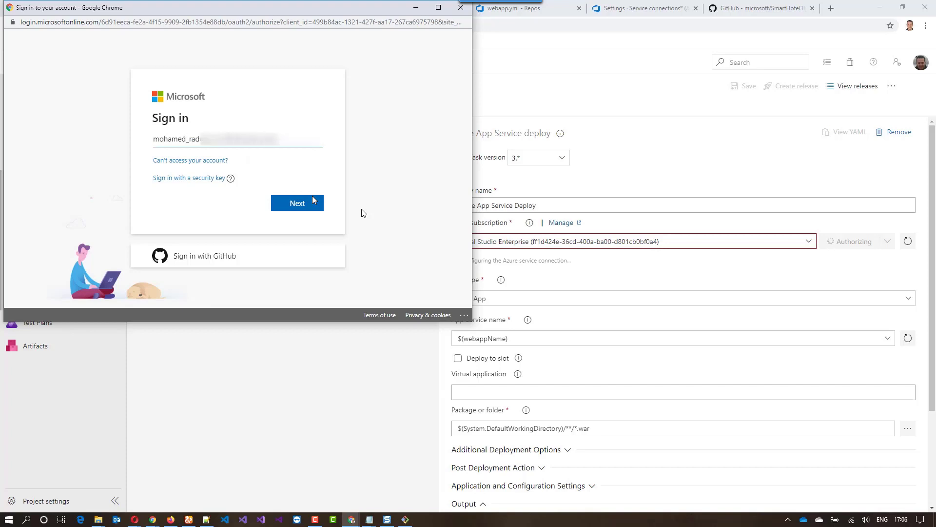
{"action": "left_click", "coordinate": [313, 202]}
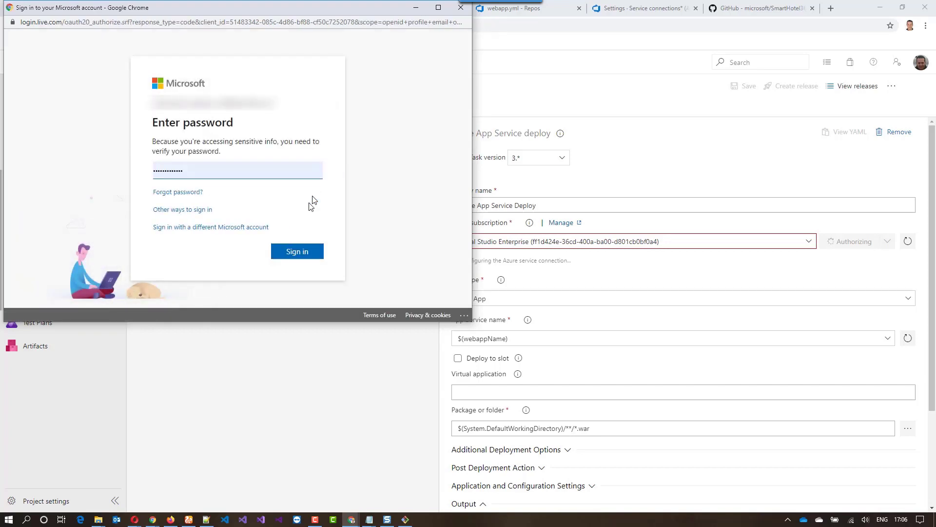
{"action": "left_click", "coordinate": [298, 251]}
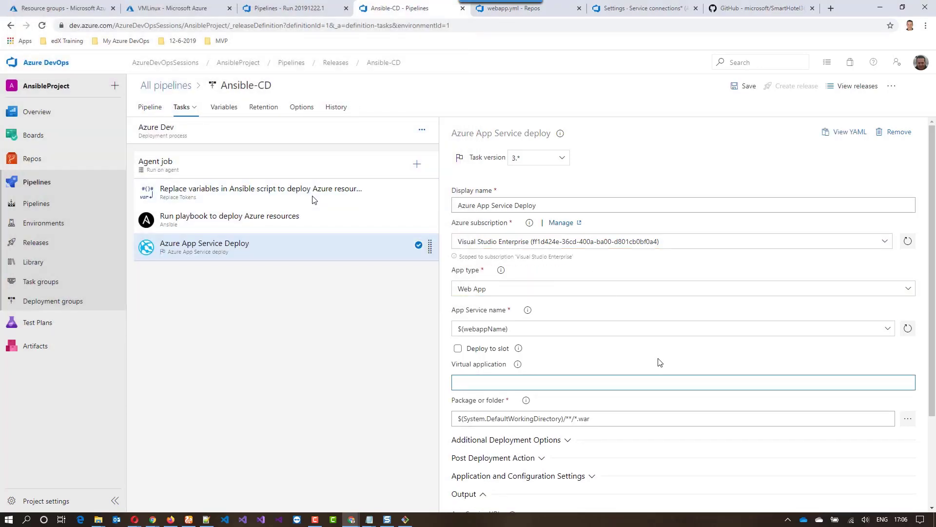
Expand the App Service Deploy task's Application and Configuration Settings and review its app settings.
{"action": "scroll", "coordinate": [658, 361], "scroll_direction": "down", "scroll_amount": 2}
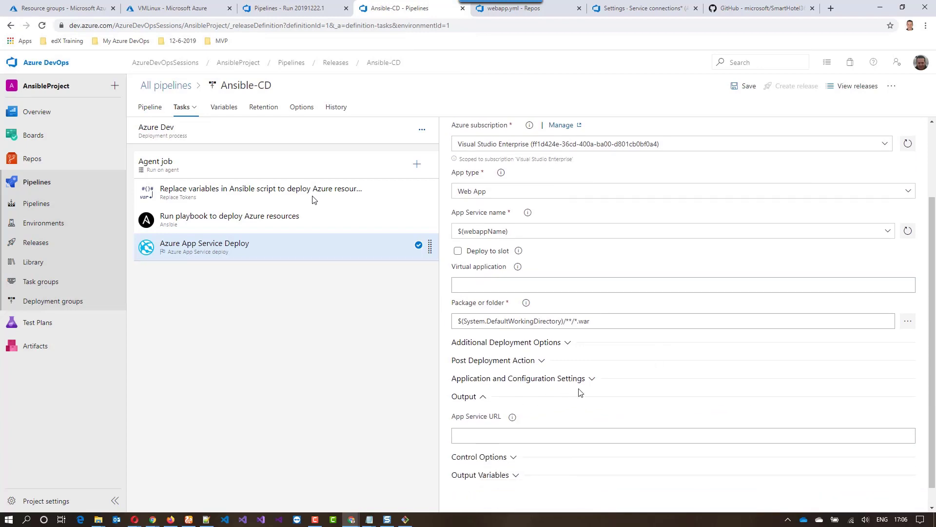
{"action": "left_click", "coordinate": [591, 379]}
{"action": "scroll", "coordinate": [592, 376], "scroll_direction": "down", "scroll_amount": 2}
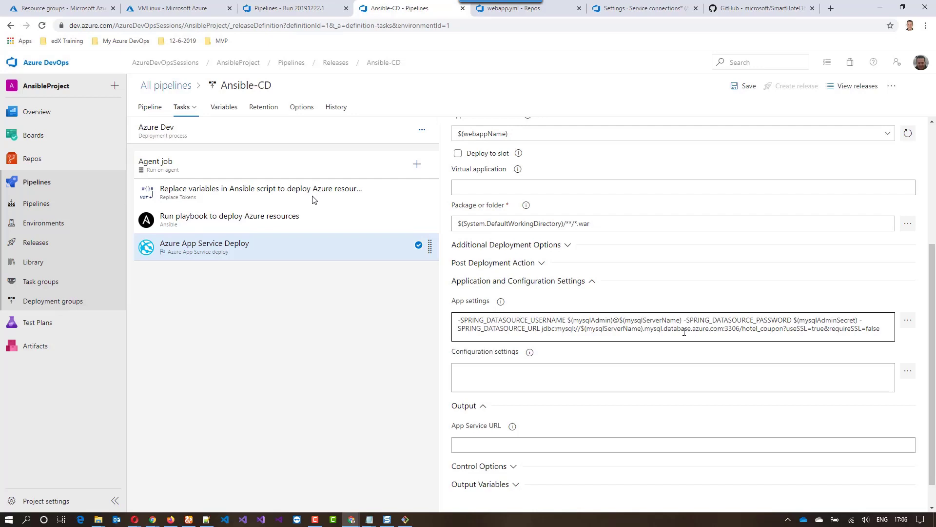
{"action": "scroll", "coordinate": [698, 363], "scroll_direction": "up", "scroll_amount": 4}
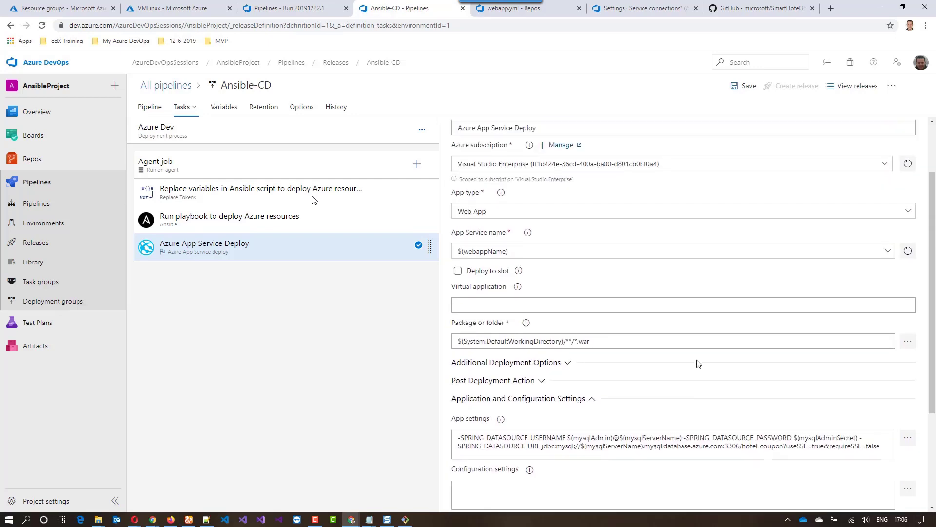
Check the agent pool of the Agent job and save the Ansible-CD release pipeline.
{"action": "left_click", "coordinate": [253, 175]}
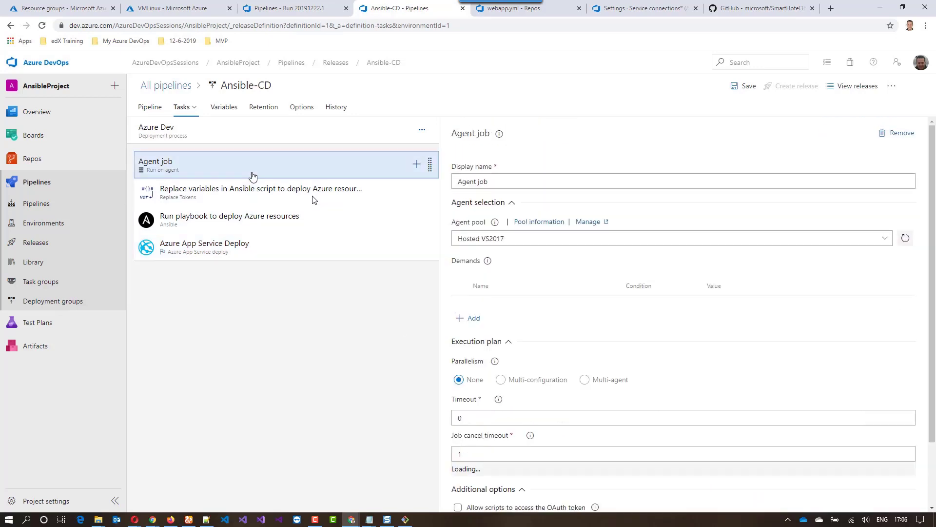
{"action": "left_click", "coordinate": [482, 238]}
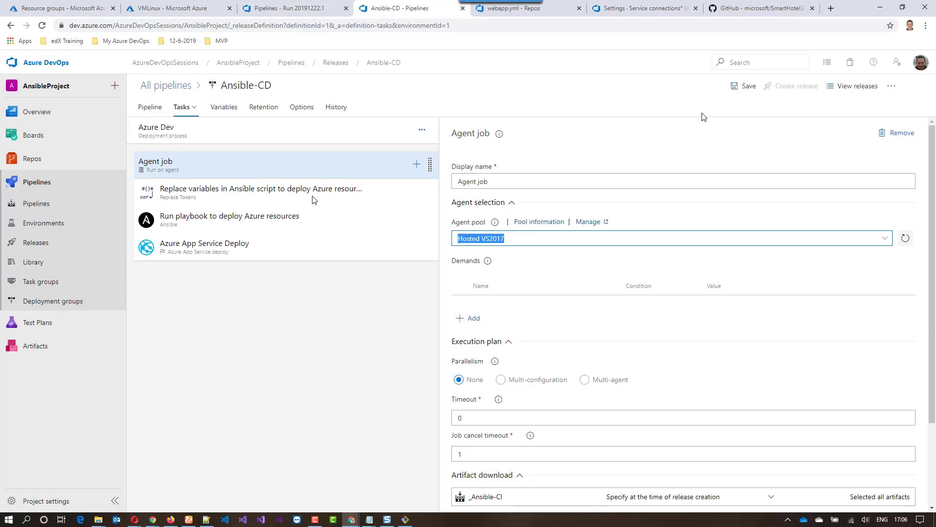
{"action": "left_click", "coordinate": [736, 87]}
{"action": "left_click", "coordinate": [510, 322]}
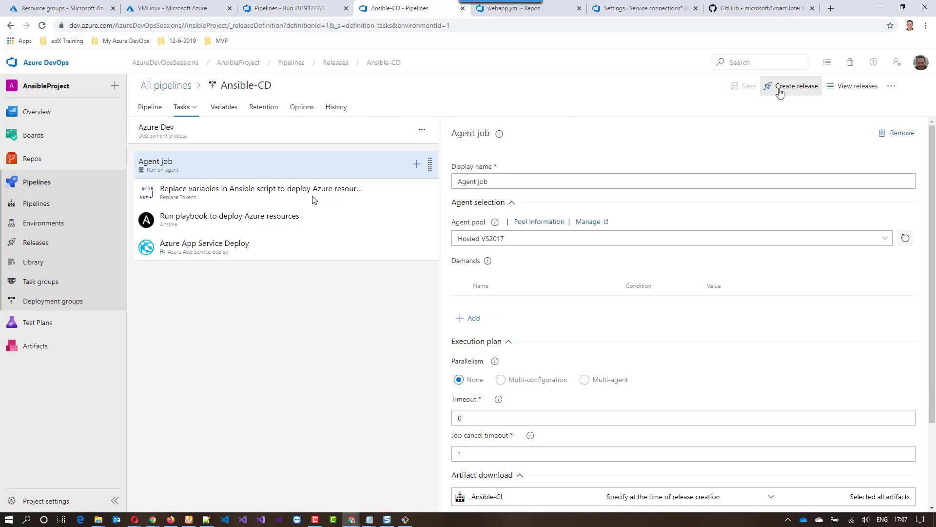
Switch to the Azure portal and refresh the list of all resource groups to check what exists before deployment.
{"action": "left_click", "coordinate": [143, 9]}
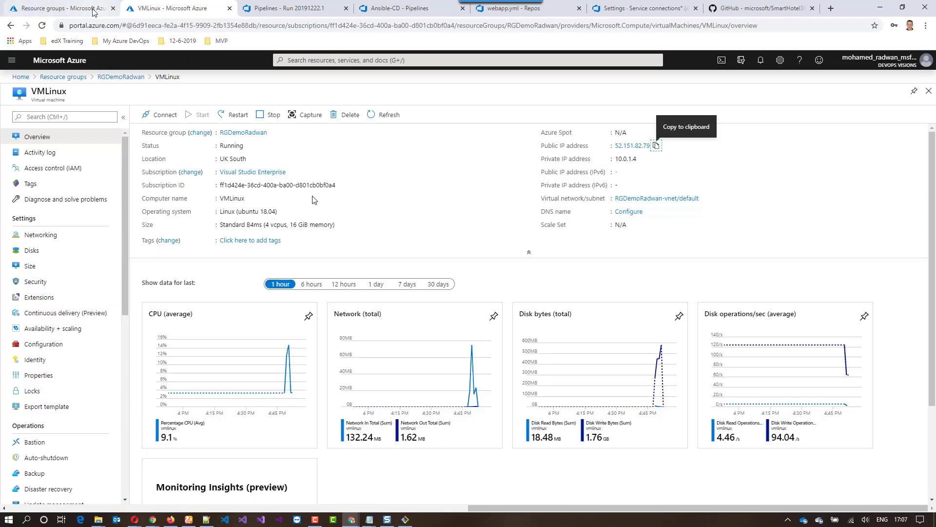
{"action": "left_click", "coordinate": [73, 79]}
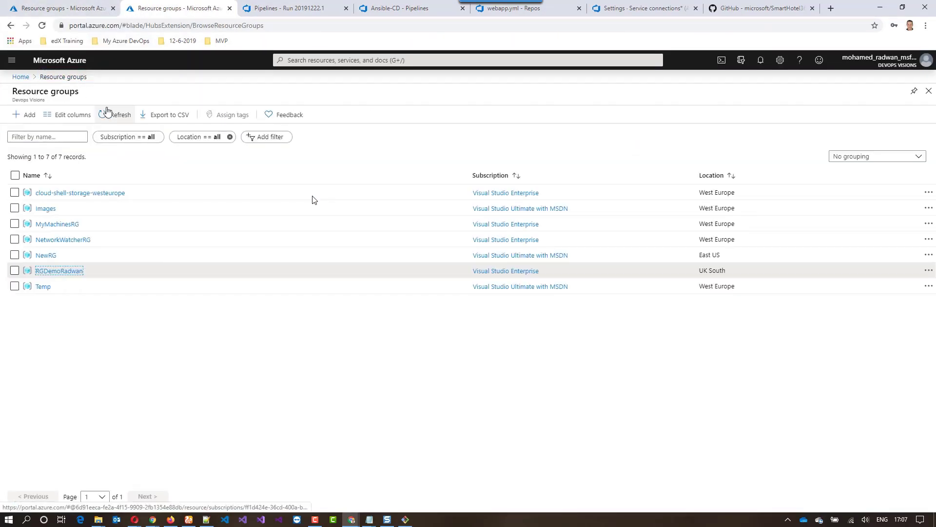
{"action": "left_click", "coordinate": [109, 116]}
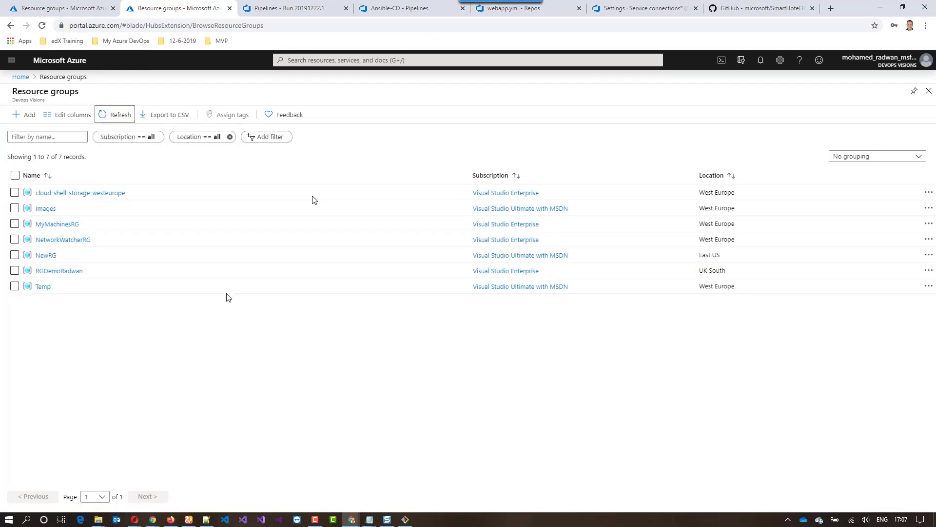
Switch back to Azure DevOps and create an Ansible-CD release using version 20191222.1 of the _Ansible-CI artifact.
{"action": "left_click", "coordinate": [393, 10]}
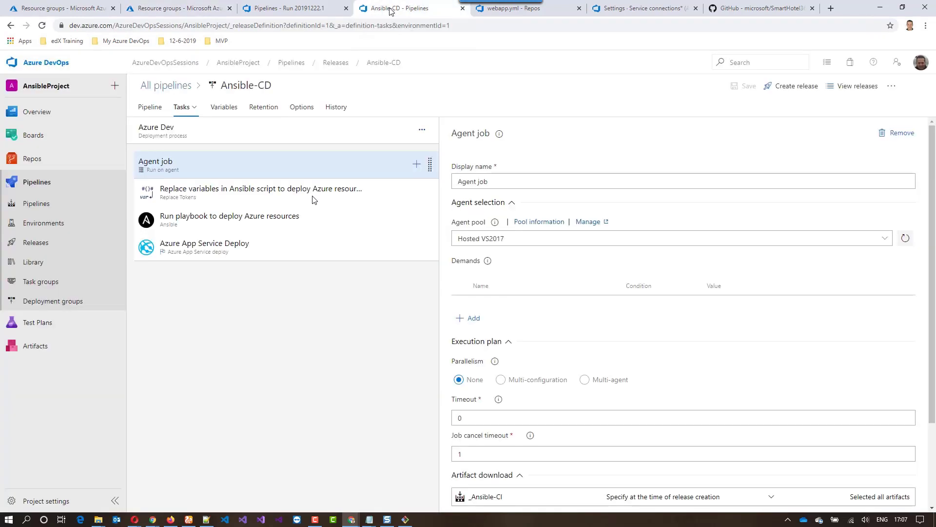
{"action": "left_click", "coordinate": [787, 91]}
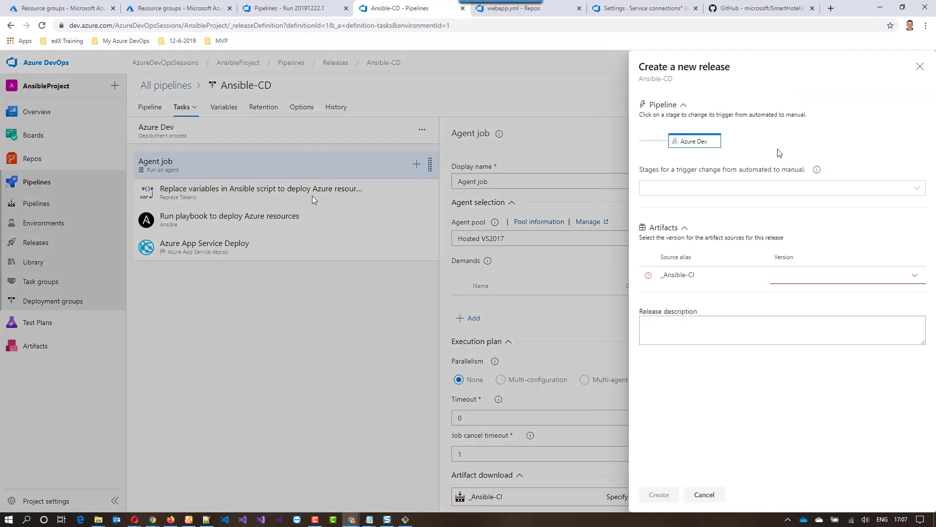
{"action": "left_click", "coordinate": [914, 276]}
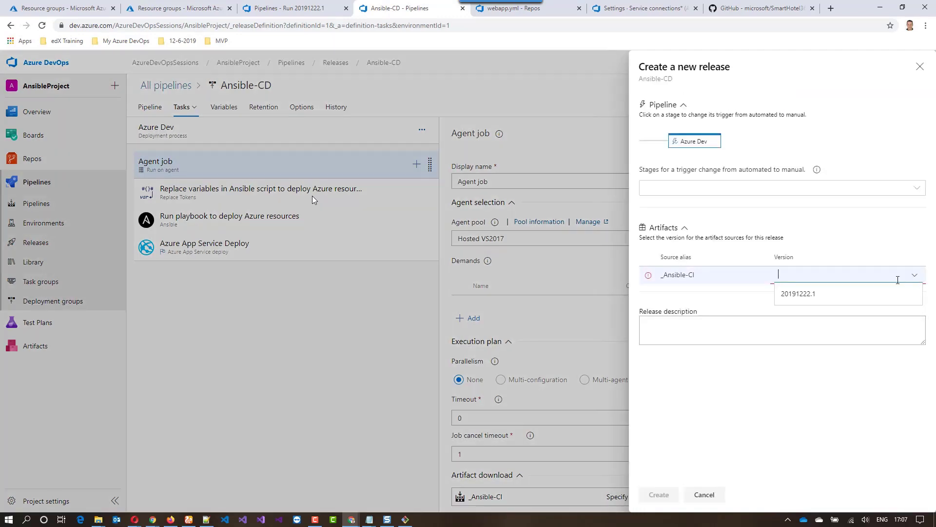
{"action": "left_click", "coordinate": [837, 295]}
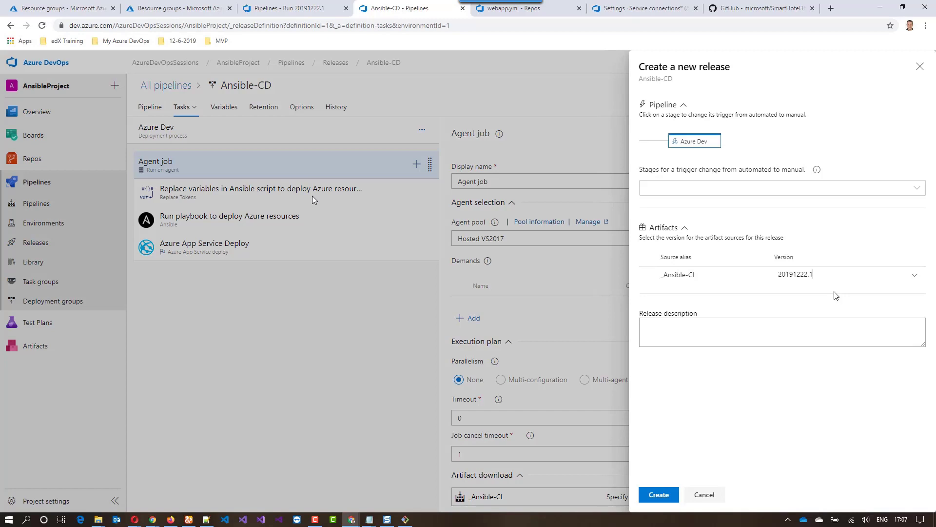
{"action": "left_click", "coordinate": [659, 495]}
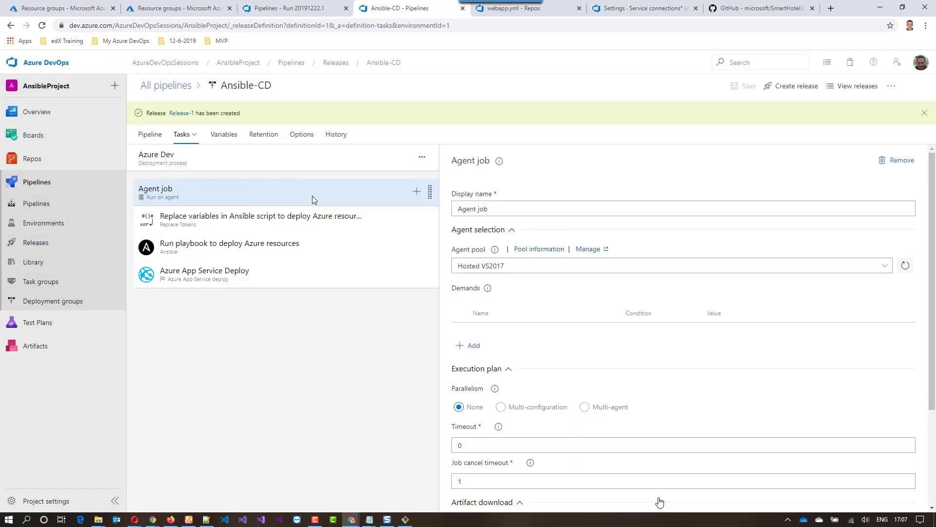
Open the new release in two separate browser tabs and show the Azure Dev stage's logs in the second.
{"action": "right_click", "coordinate": [182, 117]}
{"action": "left_click", "coordinate": [188, 121]}
{"action": "right_click", "coordinate": [182, 116]}
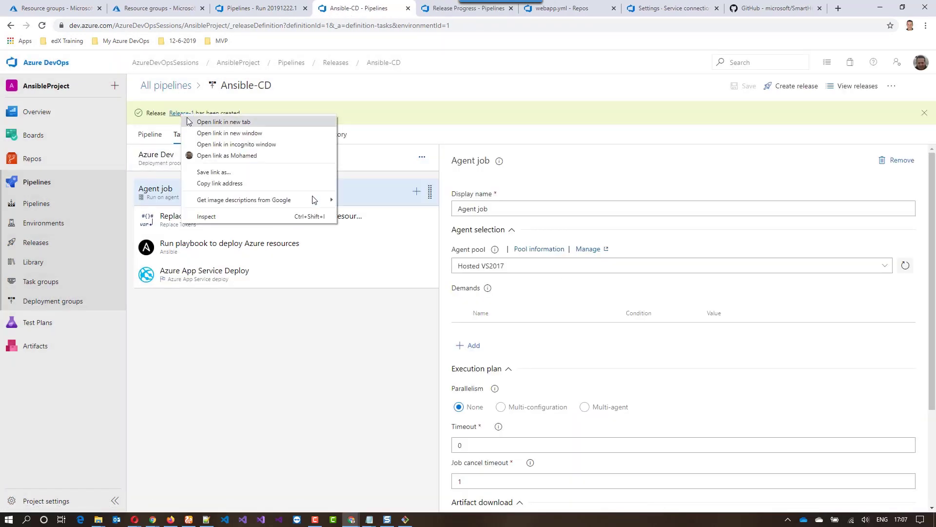
{"action": "left_click", "coordinate": [215, 122]}
{"action": "left_click", "coordinate": [400, 10]}
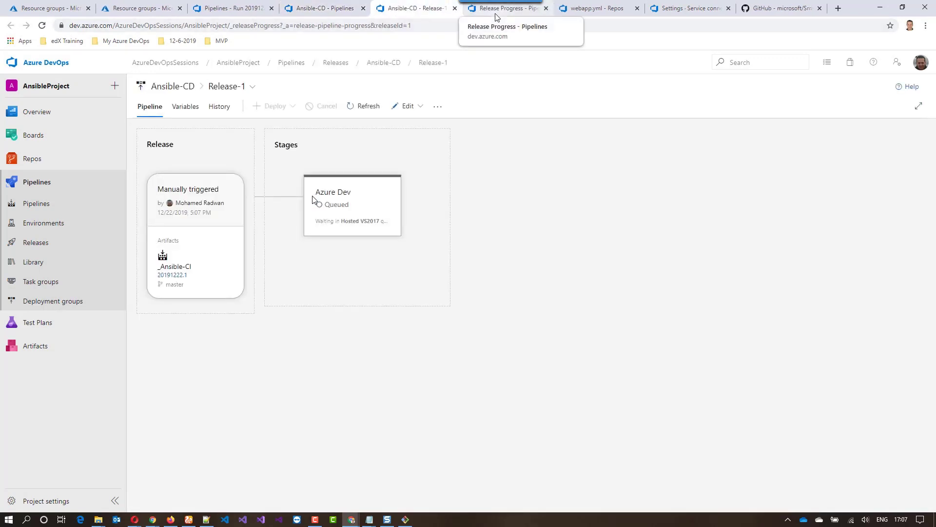
{"action": "left_click", "coordinate": [496, 13]}
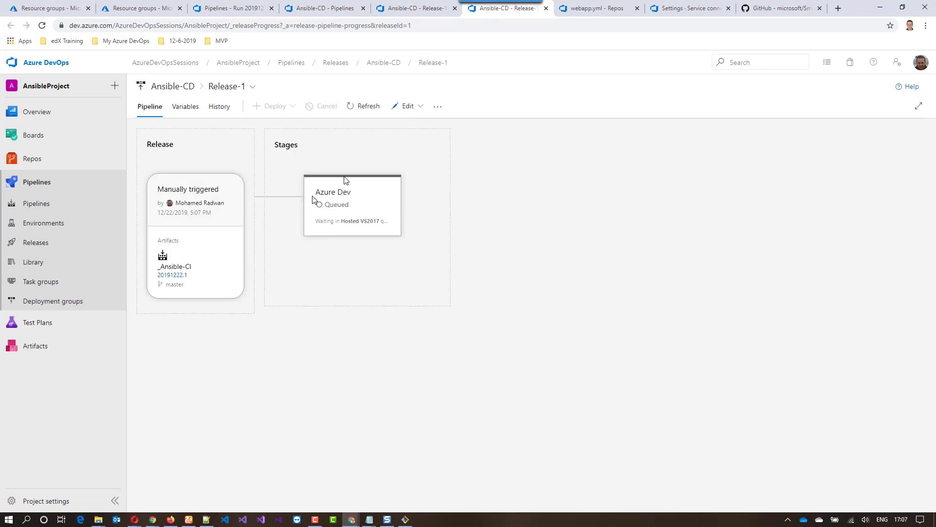
{"action": "left_click", "coordinate": [335, 205]}
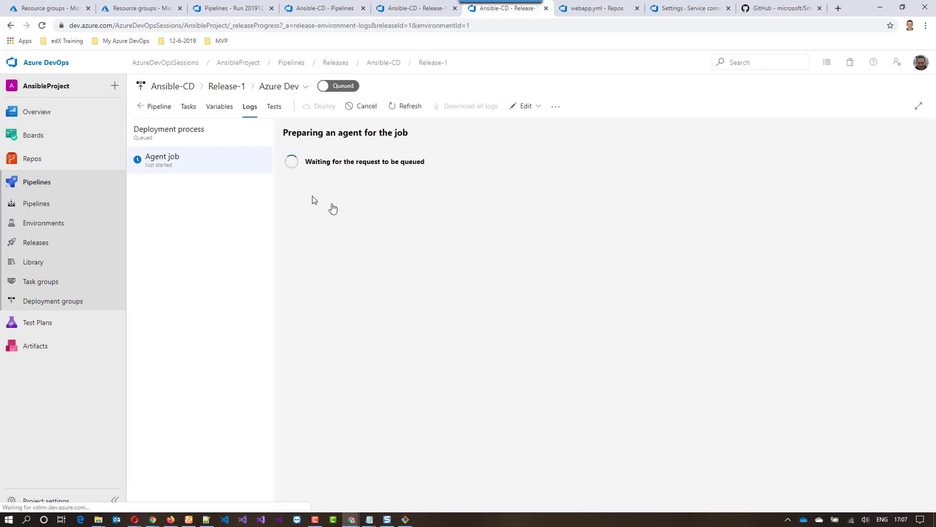
Monitor the release's stage progress and the playbook log, examining the Create a resource group task.
{"action": "left_click", "coordinate": [412, 11]}
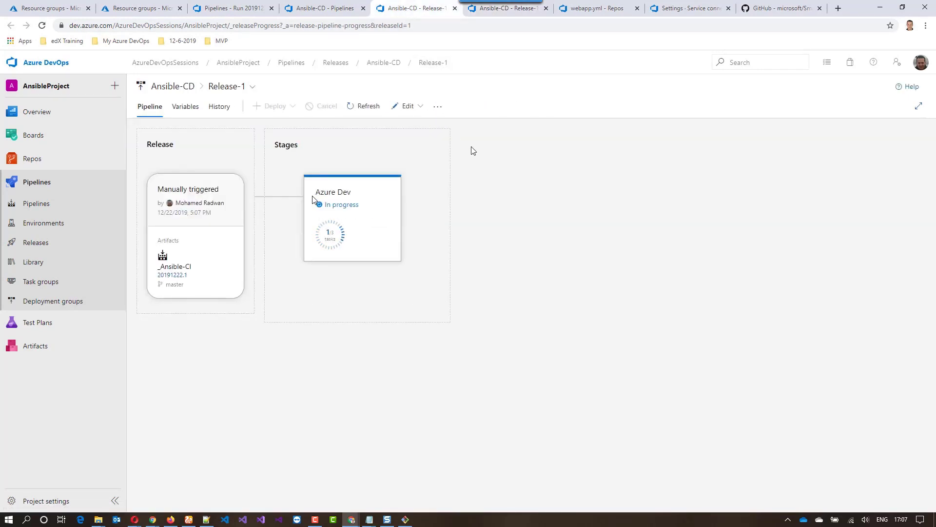
{"action": "left_click", "coordinate": [486, 18]}
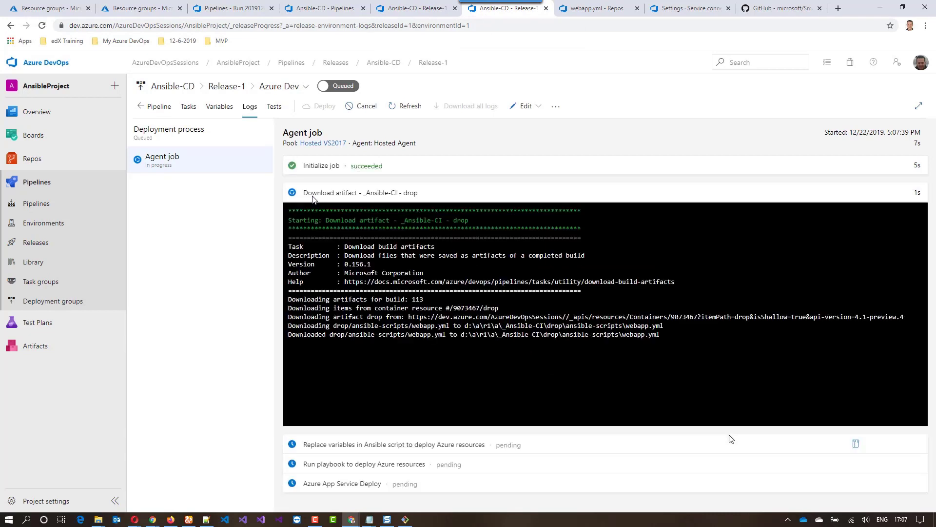
{"action": "left_click", "coordinate": [427, 14]}
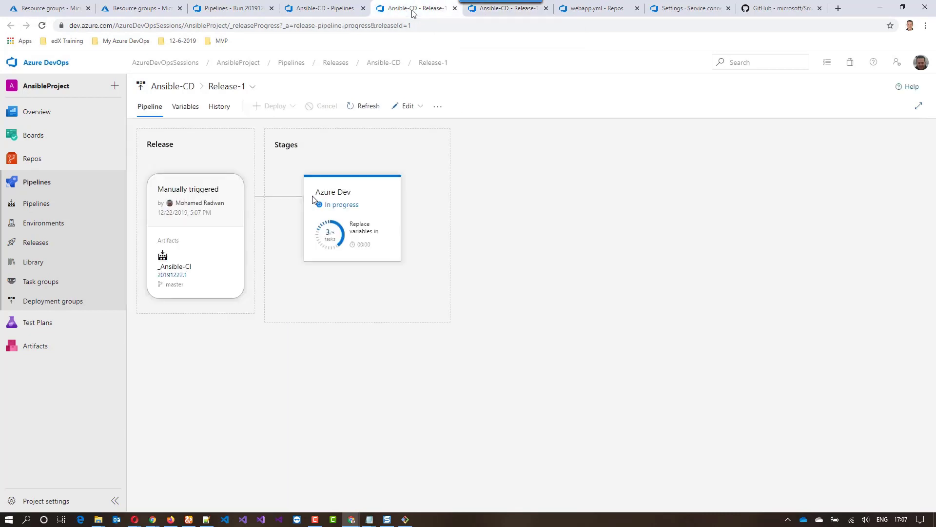
{"action": "left_click", "coordinate": [491, 12]}
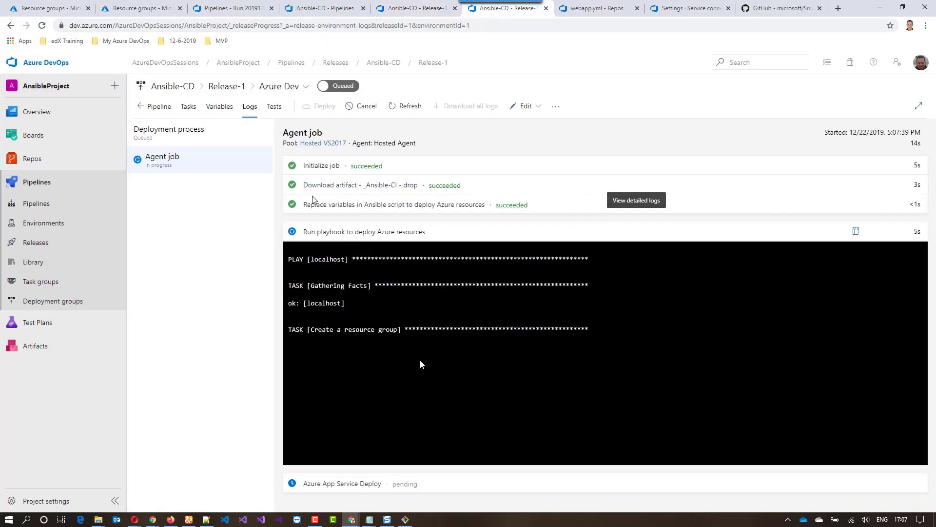
{"action": "left_click_drag", "start_coordinate": [318, 329], "coordinate": [396, 330]}
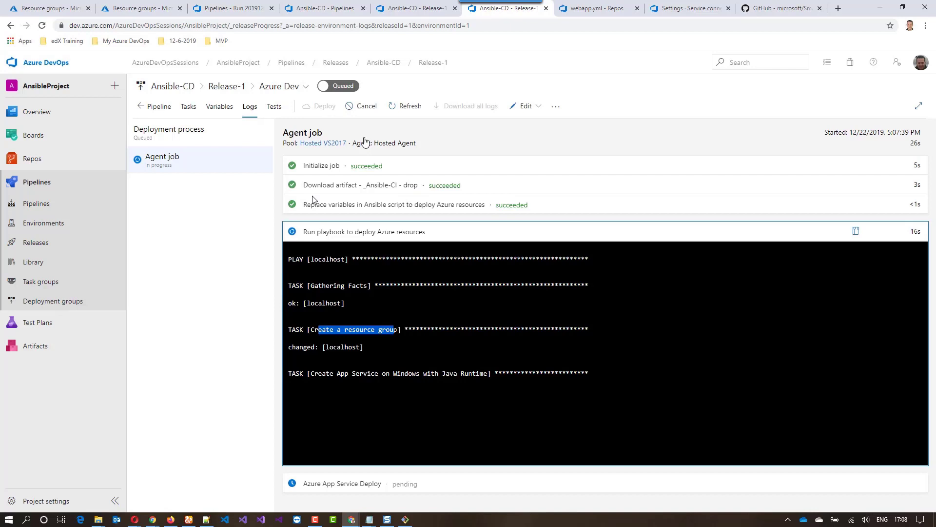
{"action": "left_click", "coordinate": [396, 14]}
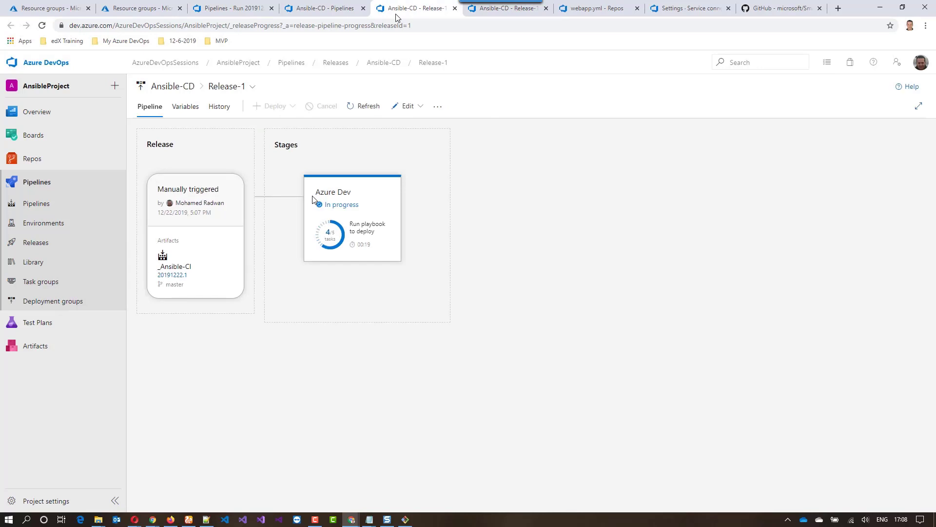
{"action": "left_click", "coordinate": [433, 310]}
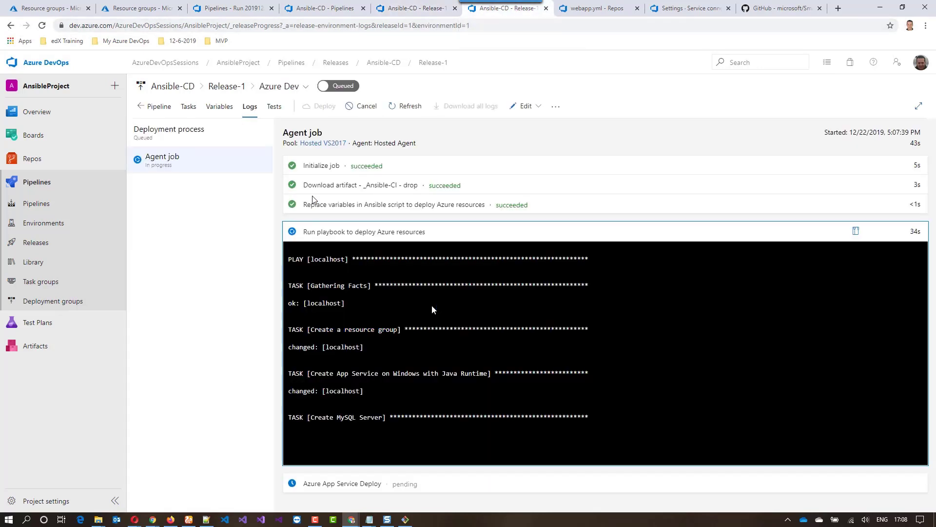
Switch to the Azure portal, refresh the resource groups and open the ansible resource group.
{"action": "left_click", "coordinate": [145, 8]}
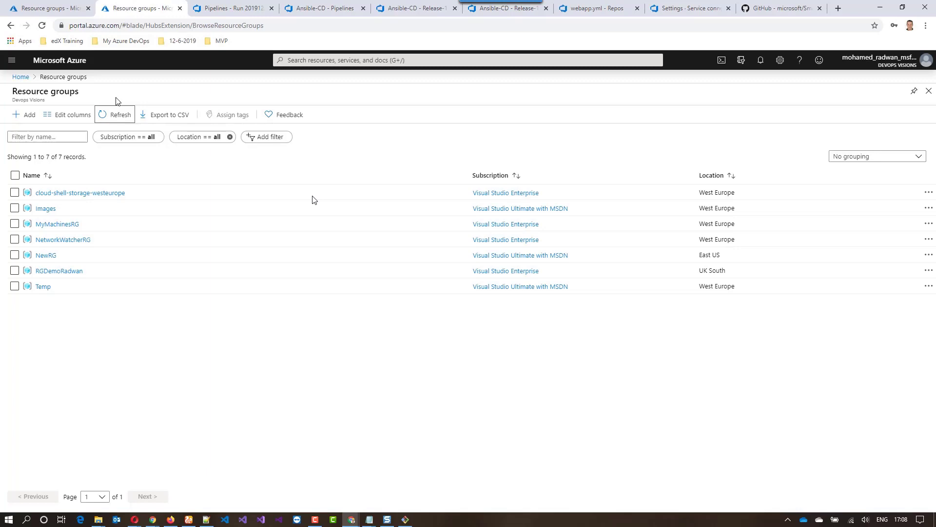
{"action": "left_click", "coordinate": [120, 115]}
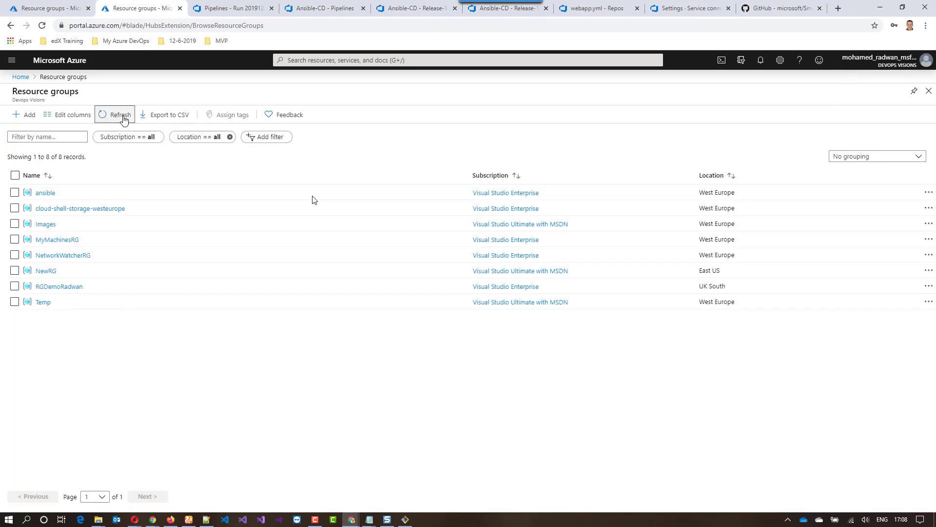
{"action": "left_click", "coordinate": [52, 194]}
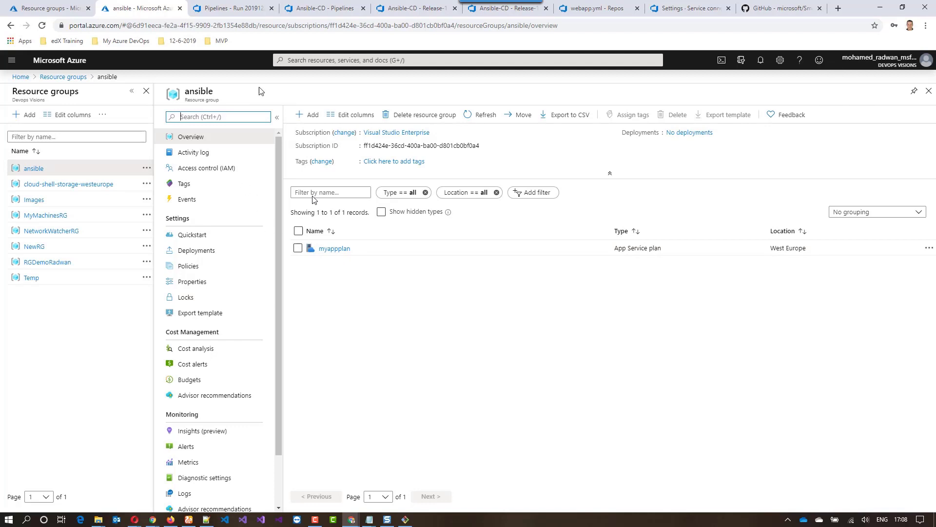
Check the playbook log in Azure DevOps, and refresh the ansible resource group's resources in the Azure portal.
{"action": "left_click", "coordinate": [326, 9]}
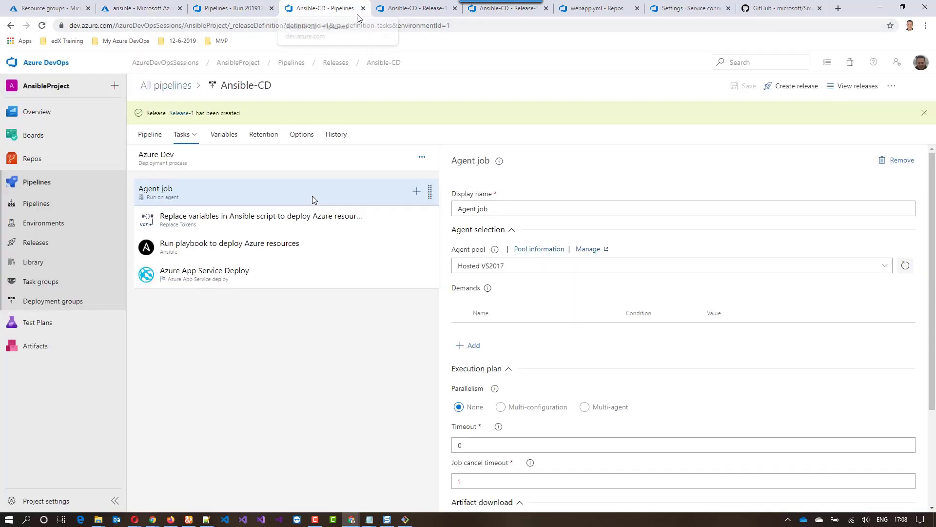
{"action": "left_click", "coordinate": [406, 8]}
{"action": "left_click", "coordinate": [488, 10]}
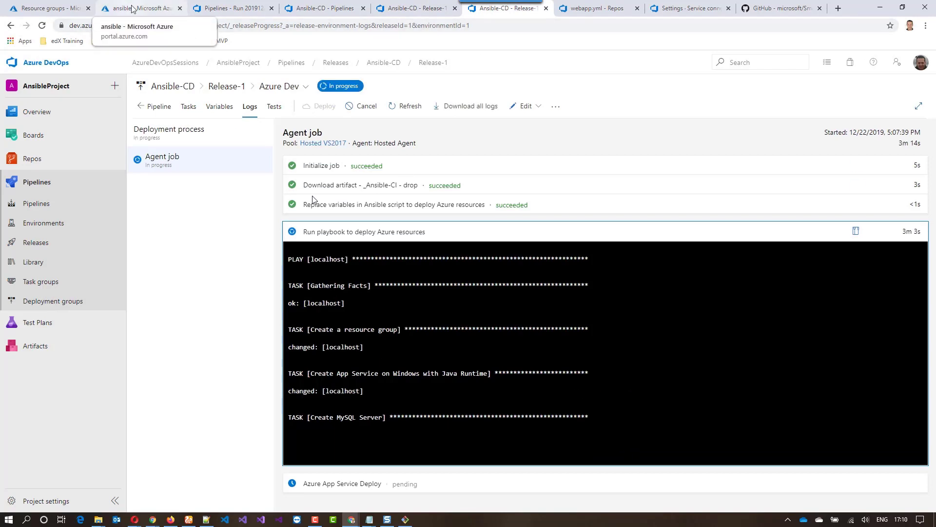
{"action": "left_click", "coordinate": [134, 10]}
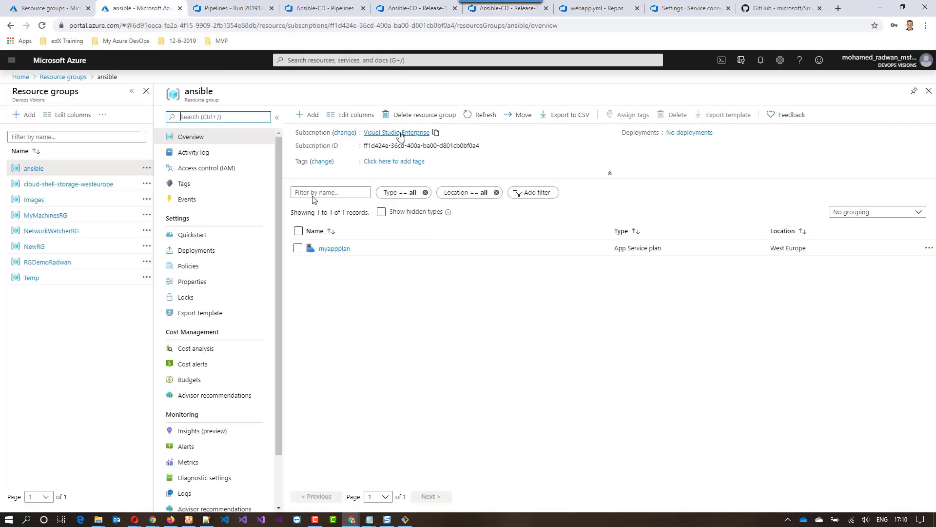
{"action": "left_click", "coordinate": [475, 116]}
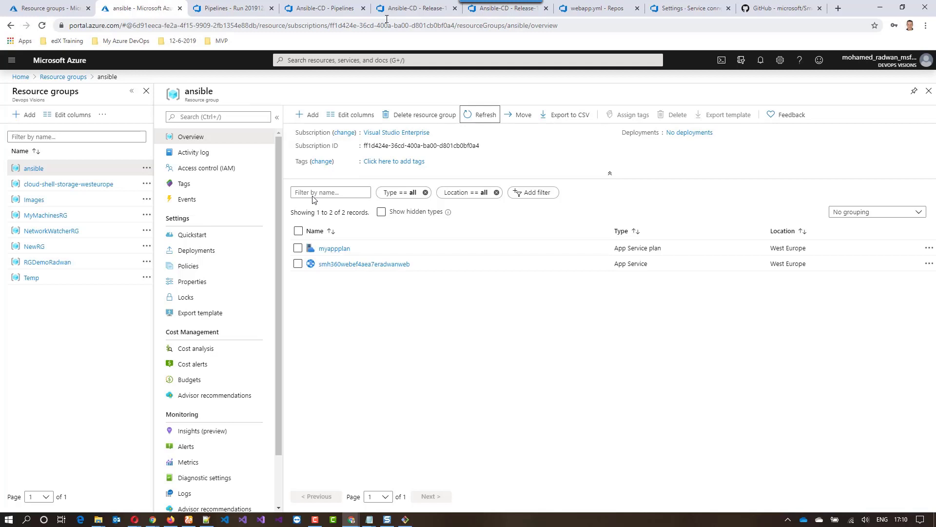
Return to the Azure DevOps release and examine the playbook log's Create instance of MySQL Database task.
{"action": "left_click", "coordinate": [414, 9]}
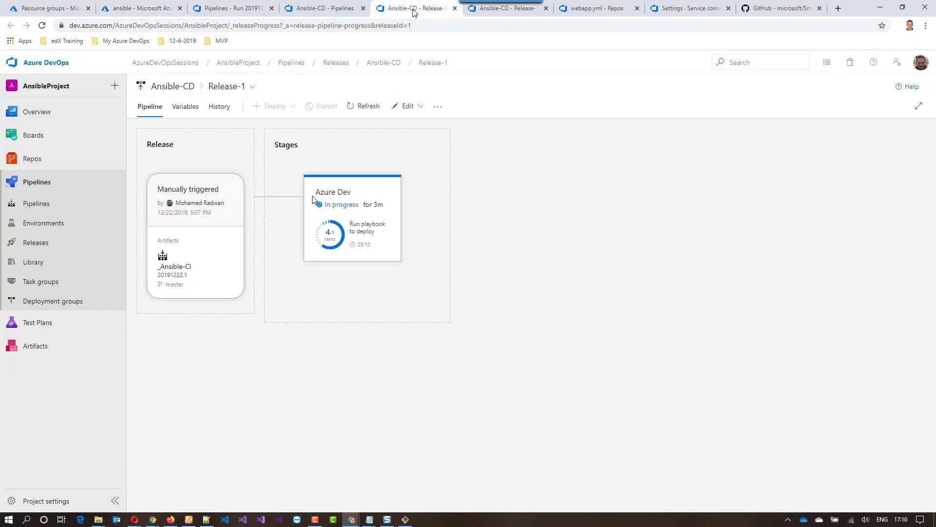
{"action": "left_click", "coordinate": [491, 17]}
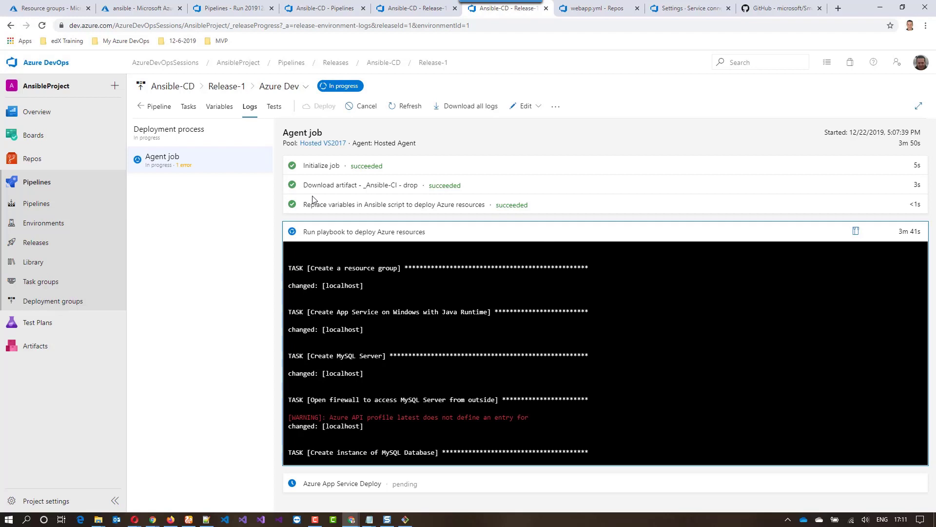
{"action": "left_click_drag", "start_coordinate": [348, 453], "coordinate": [428, 452]}
{"action": "left_click", "coordinate": [443, 440]}
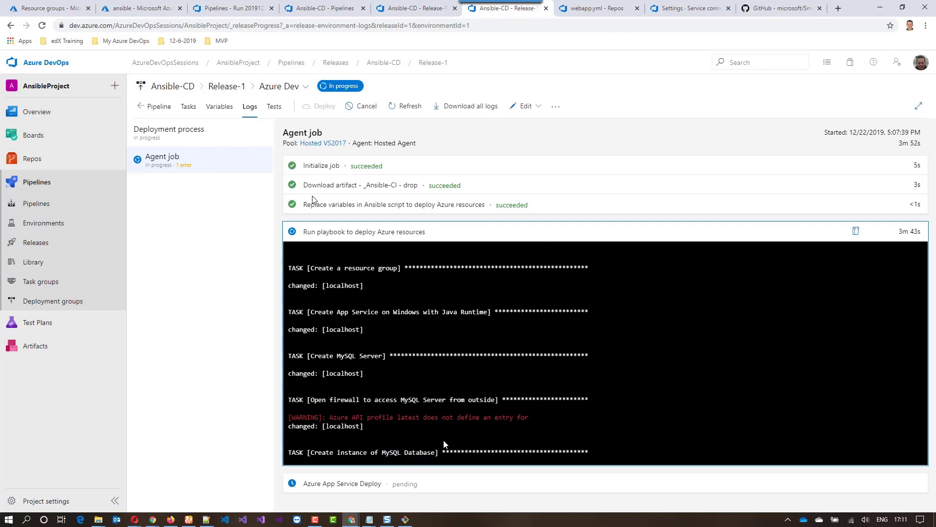
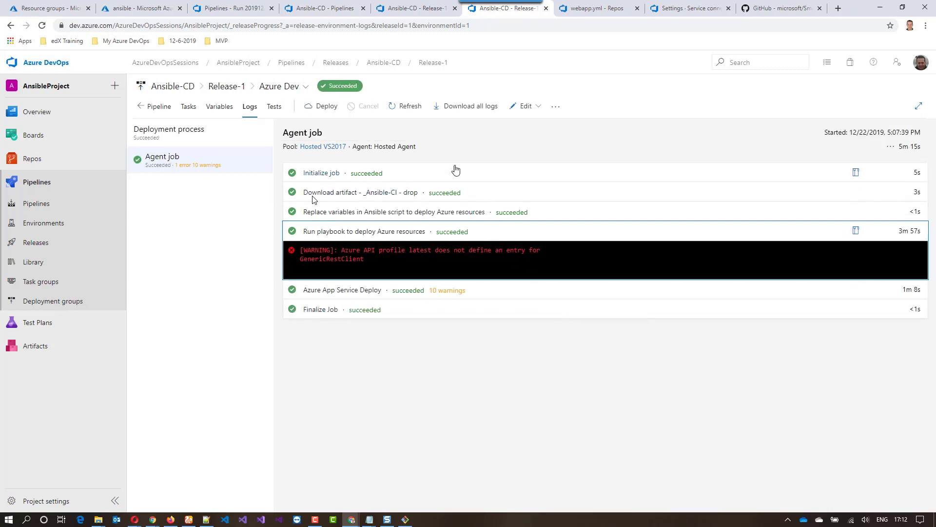
Switch to the Azure portal and refresh the ansible resource group's resource list to check for the MySQL server.
{"action": "left_click", "coordinate": [148, 9]}
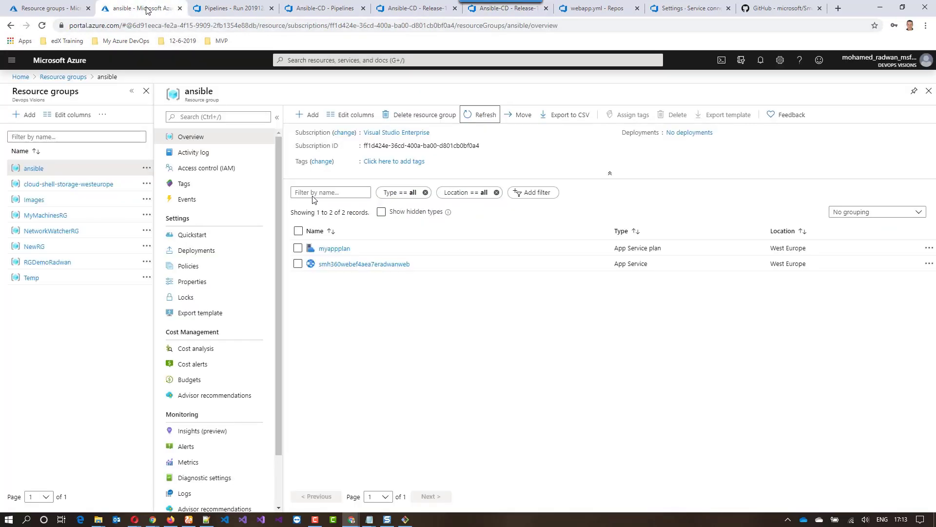
{"action": "left_click", "coordinate": [477, 116]}
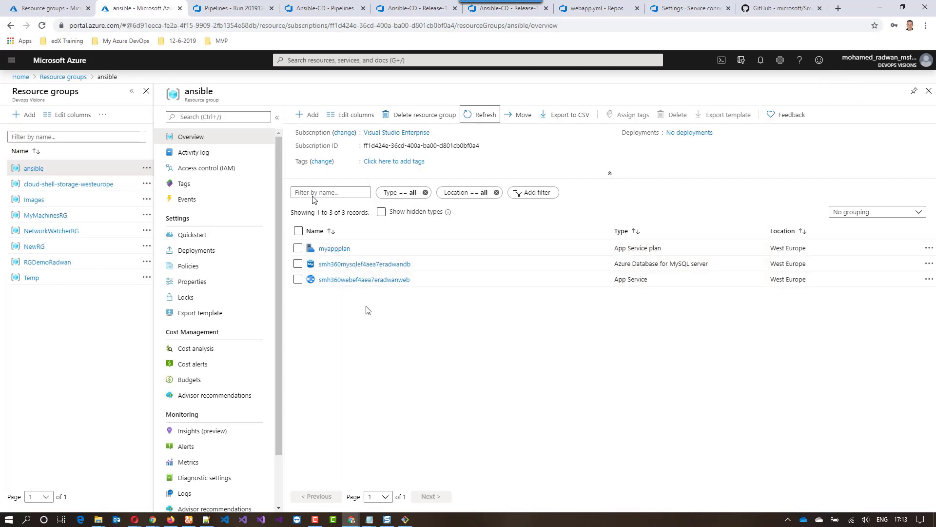
{"action": "left_click", "coordinate": [383, 266]}
Open the ansible group's App Service in a separate browser tab and display its configuration settings.
{"action": "right_click", "coordinate": [342, 280]}
{"action": "left_click", "coordinate": [384, 289]}
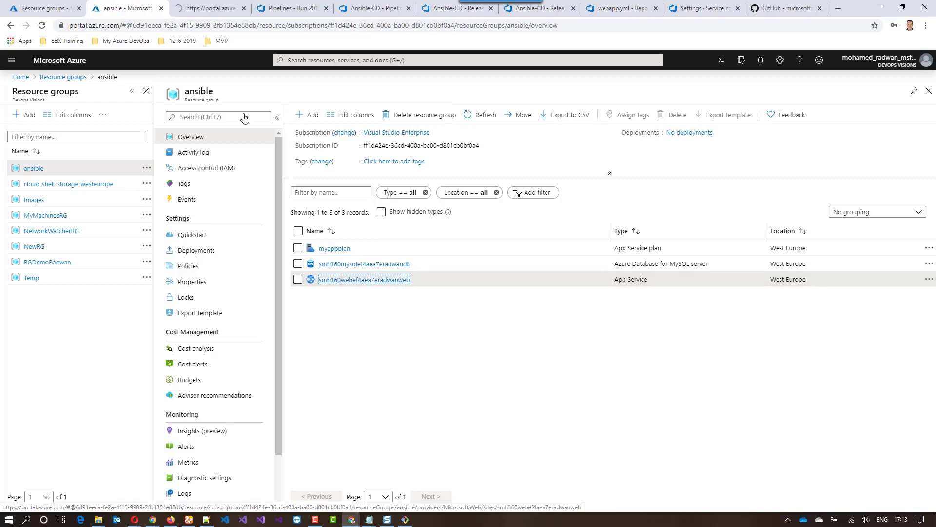
{"action": "left_click", "coordinate": [203, 9]}
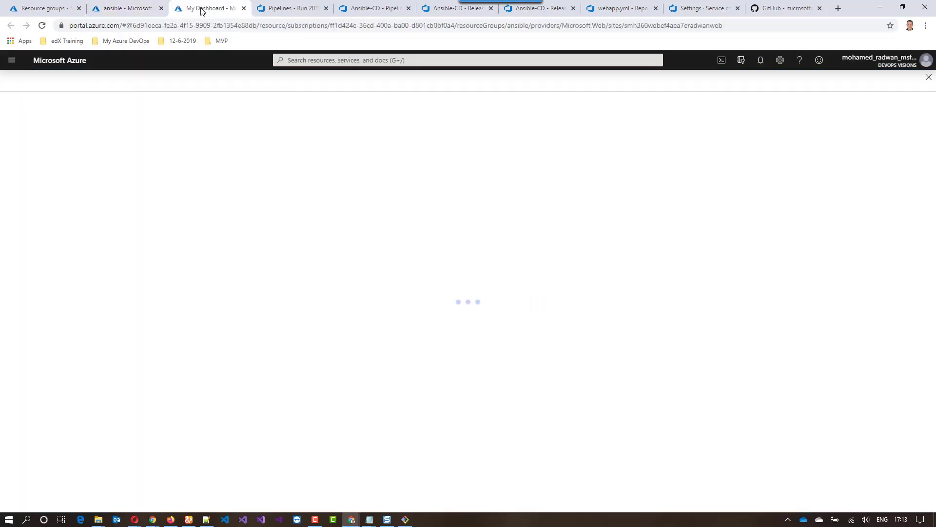
{"action": "left_click", "coordinate": [49, 320]}
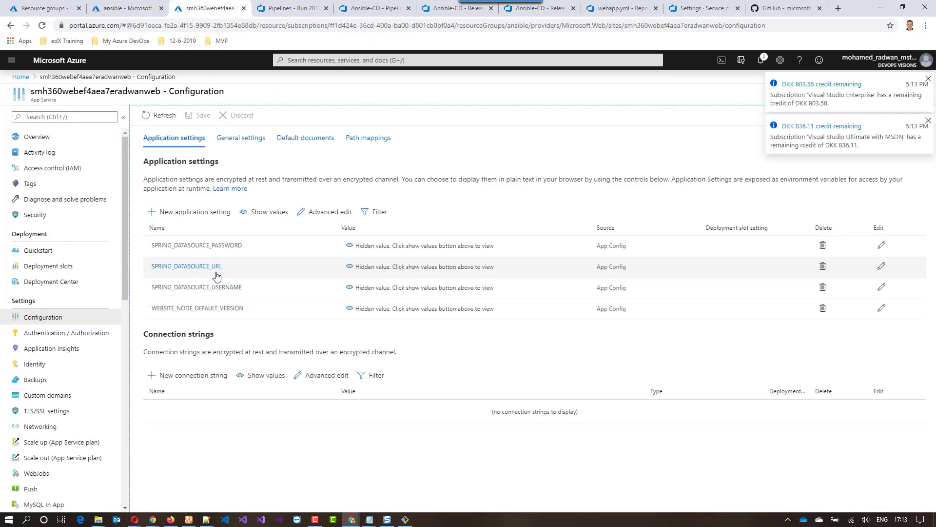
Inspect the SPRING_DATASOURCE_USERNAME and SPRING_DATASOURCE_PASSWORD application settings without changing them, and close the App Service's browser tab.
{"action": "left_click", "coordinate": [213, 292]}
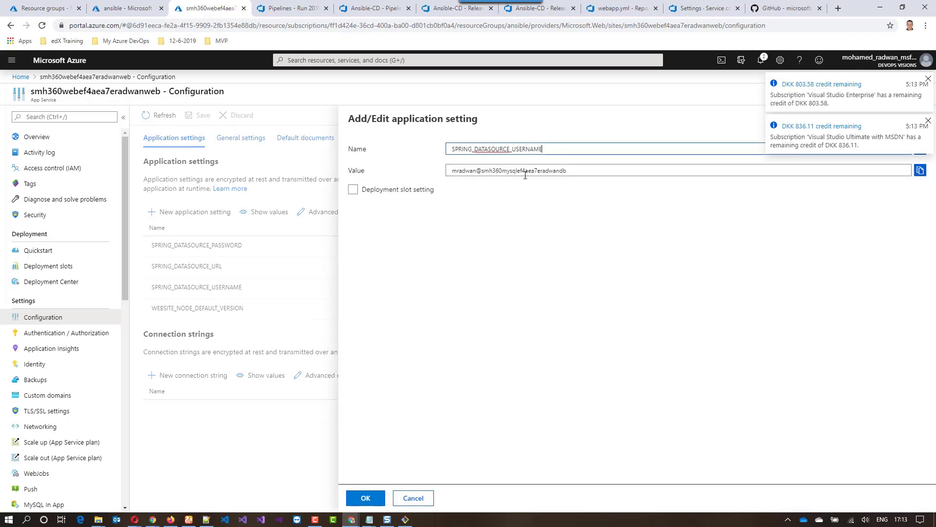
{"action": "left_click", "coordinate": [413, 498]}
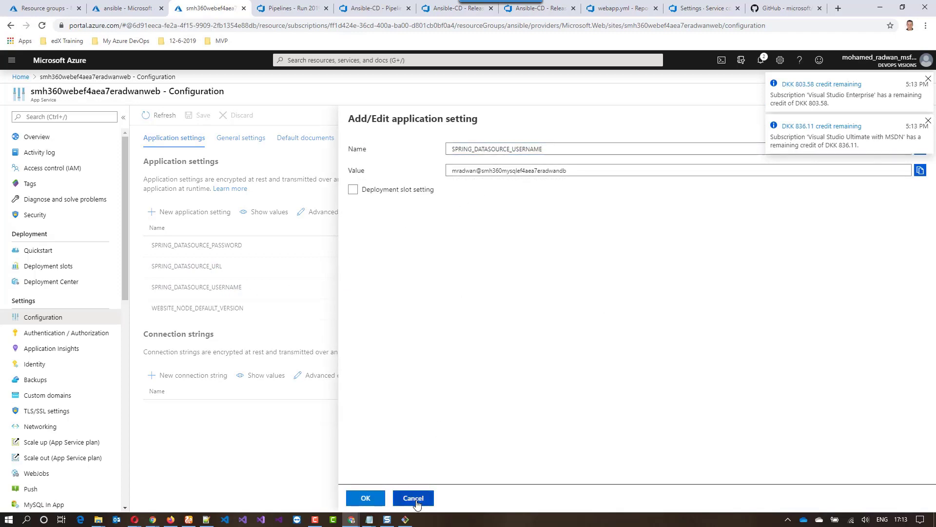
{"action": "left_click", "coordinate": [229, 247]}
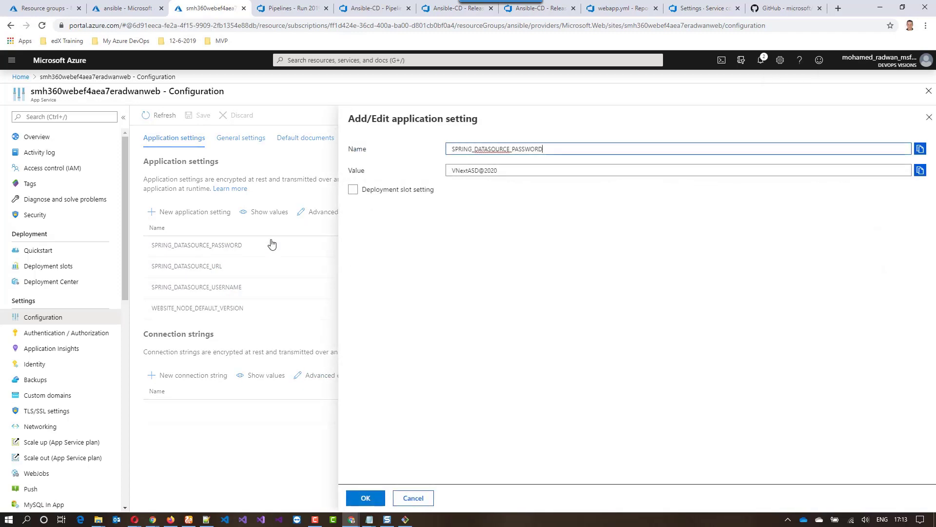
{"action": "left_click", "coordinate": [413, 498]}
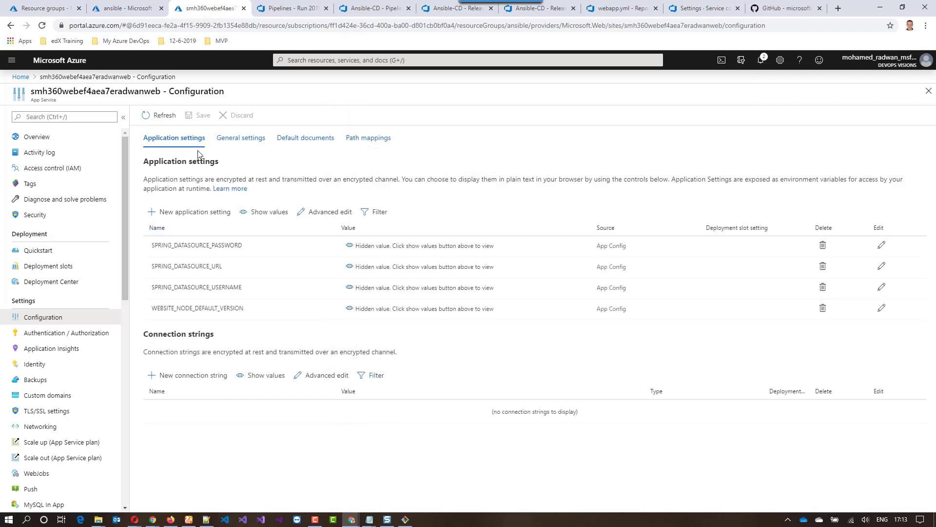
{"action": "key", "text": "ctrl+w"}
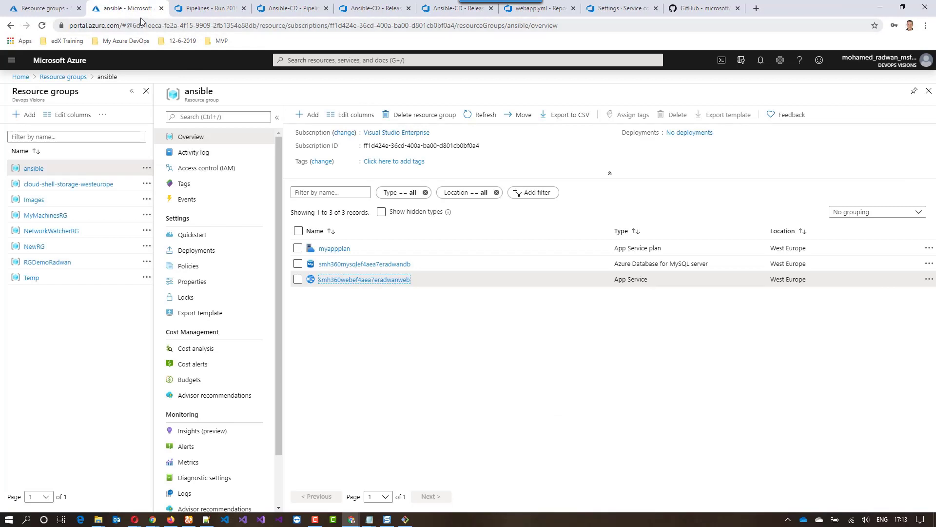
Open the MySQL server in a separate browser tab, examine its connection security settings, and return to the ansible resource group.
{"action": "right_click", "coordinate": [342, 268]}
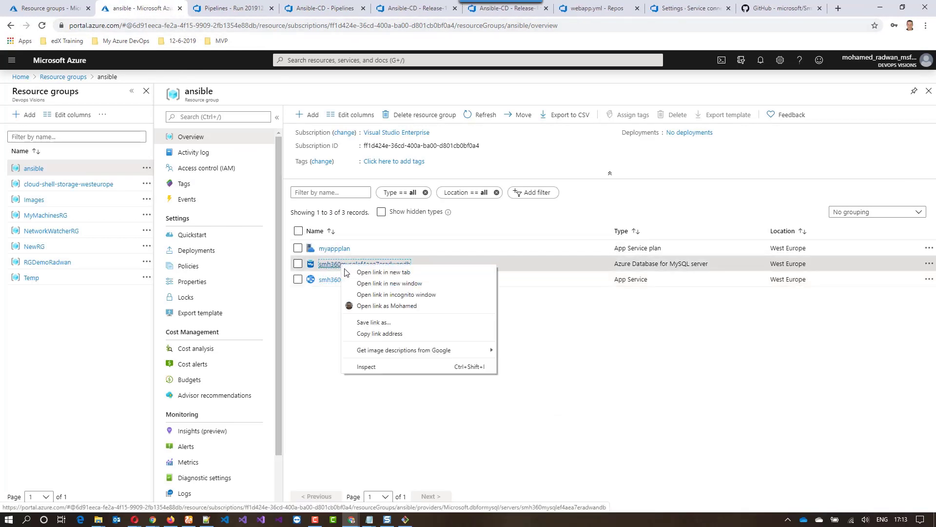
{"action": "left_click", "coordinate": [363, 275]}
{"action": "key", "text": "ctrl+Tab"}
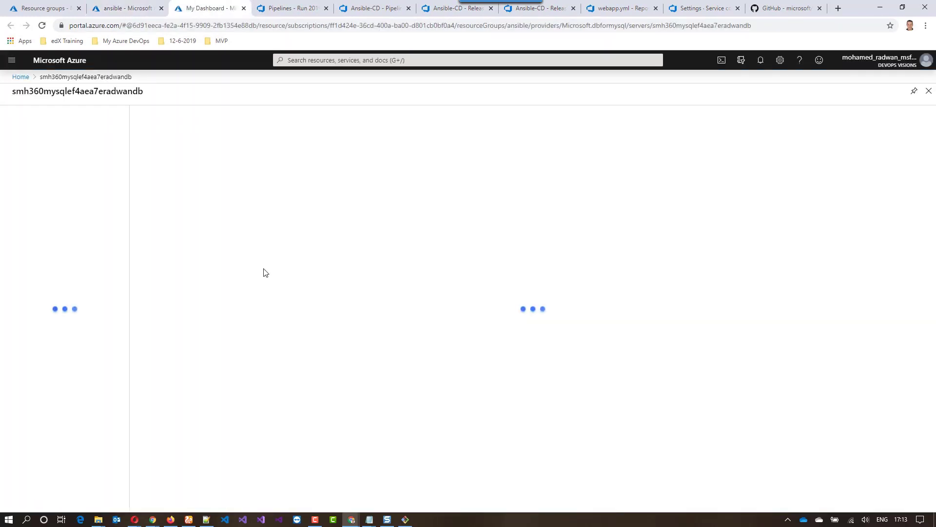
{"action": "left_click", "coordinate": [60, 237]}
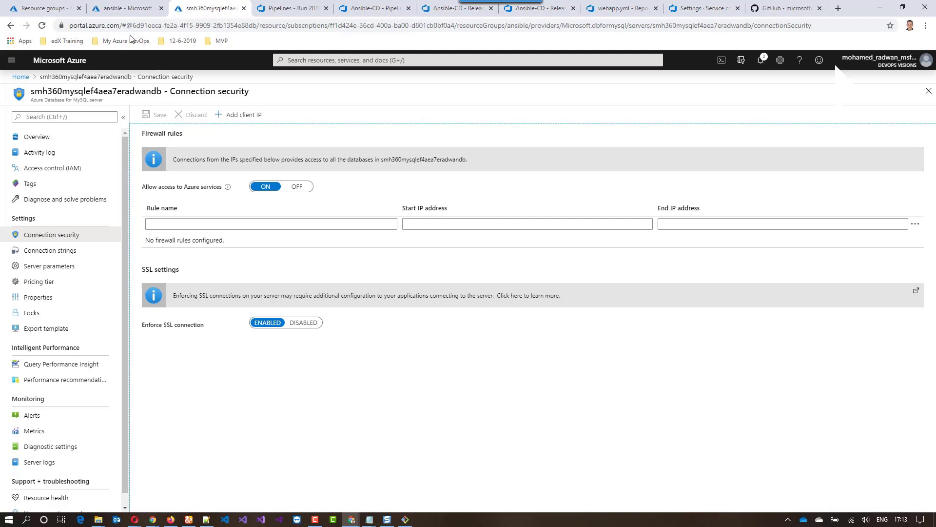
{"action": "key", "text": "ctrl+w"}
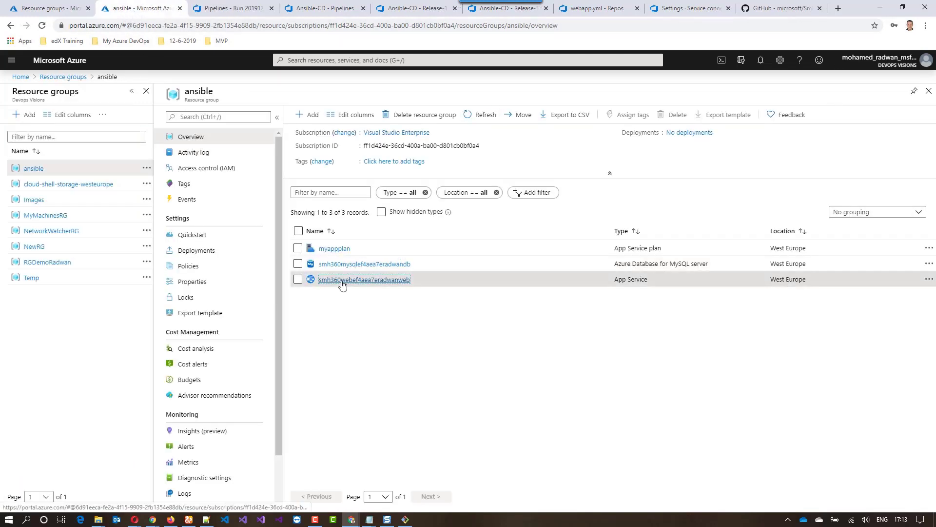
Open the App Service in a separate browser tab again and browse to its deployed website.
{"action": "right_click", "coordinate": [342, 284]}
{"action": "left_click", "coordinate": [351, 289]}
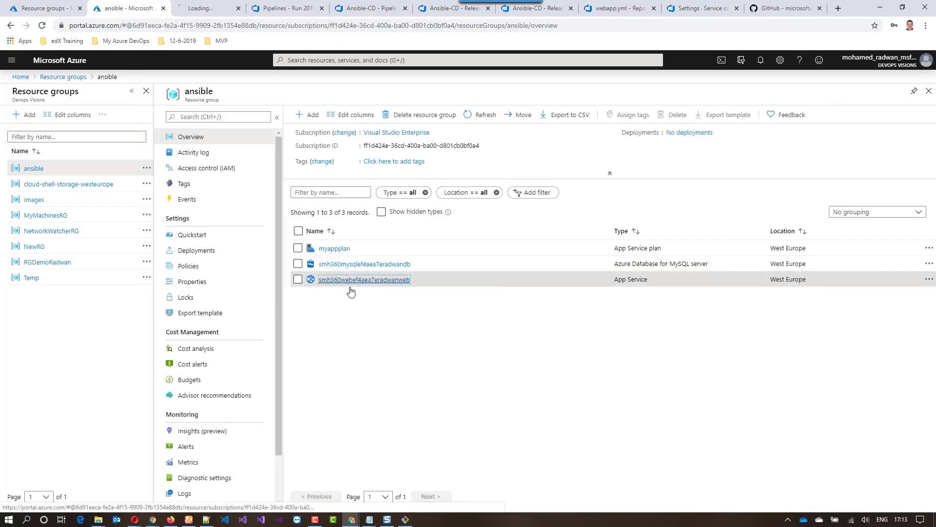
{"action": "left_click", "coordinate": [202, 10]}
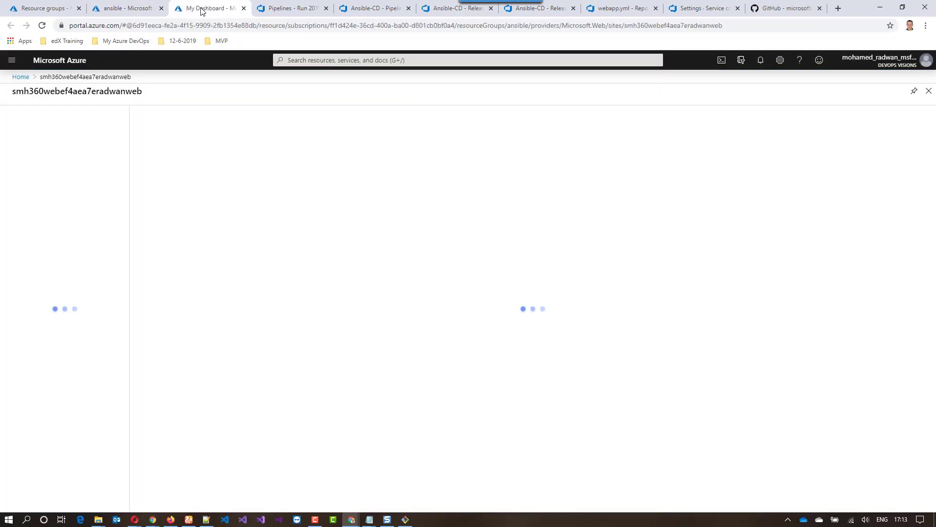
{"action": "left_click", "coordinate": [162, 116]}
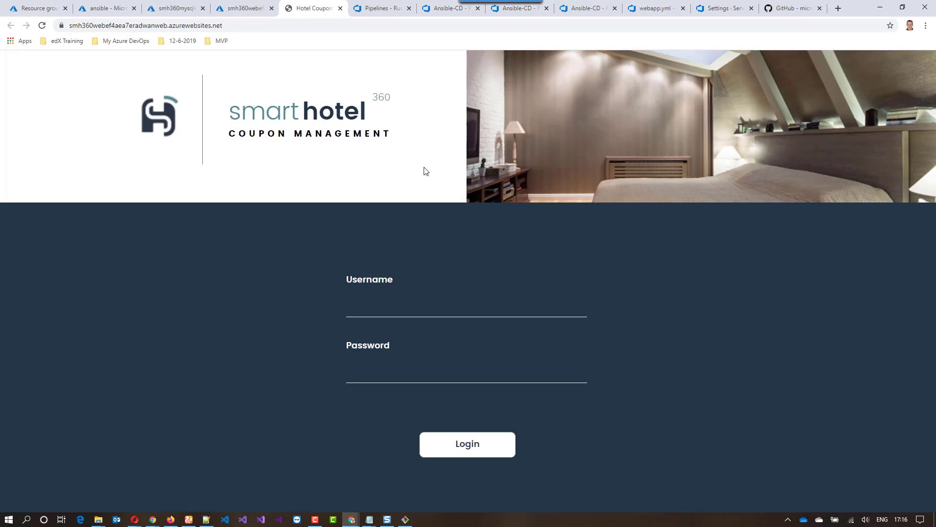
Log in to the SmartHotel360 coupon site with the suggested username e-mail and the account password, and generate coupons for the fourth listed guest.
{"action": "left_click", "coordinate": [413, 311]}
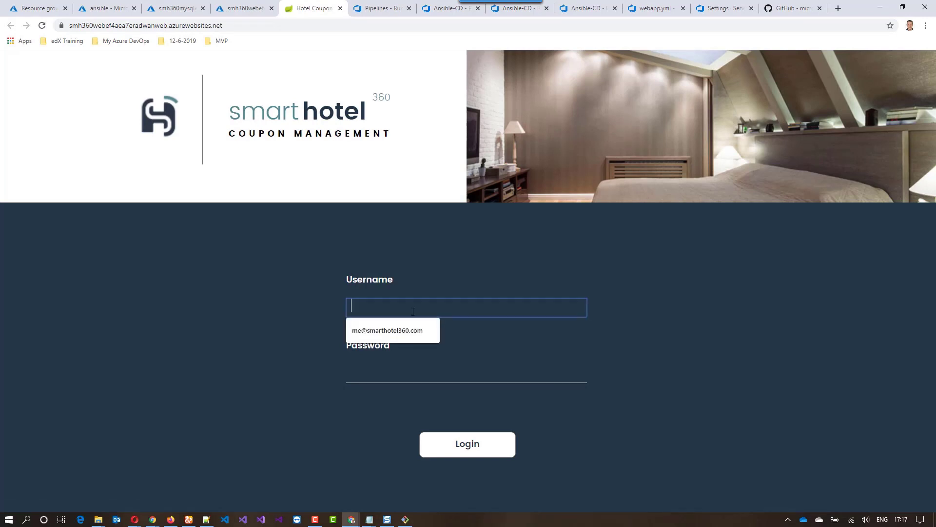
{"action": "left_click", "coordinate": [414, 330]}
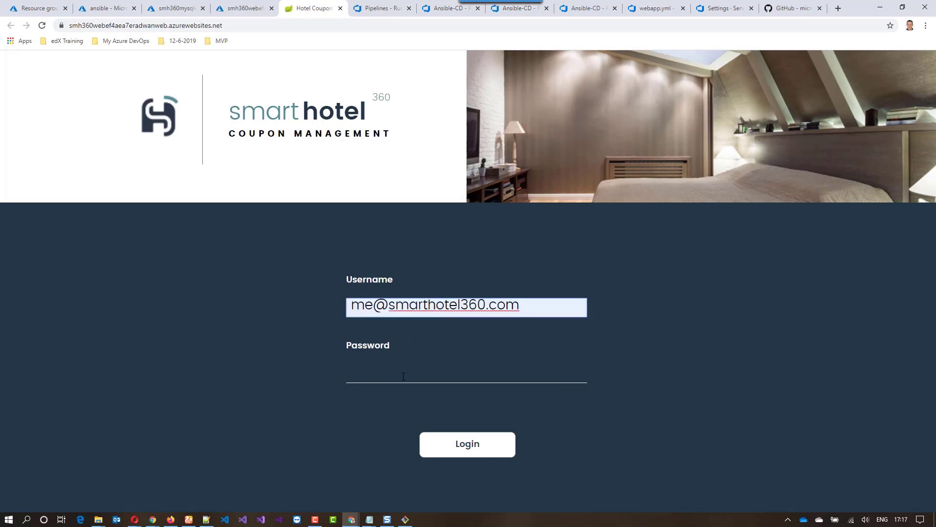
{"action": "left_click", "coordinate": [422, 372]}
{"action": "type", "text": "••••"}
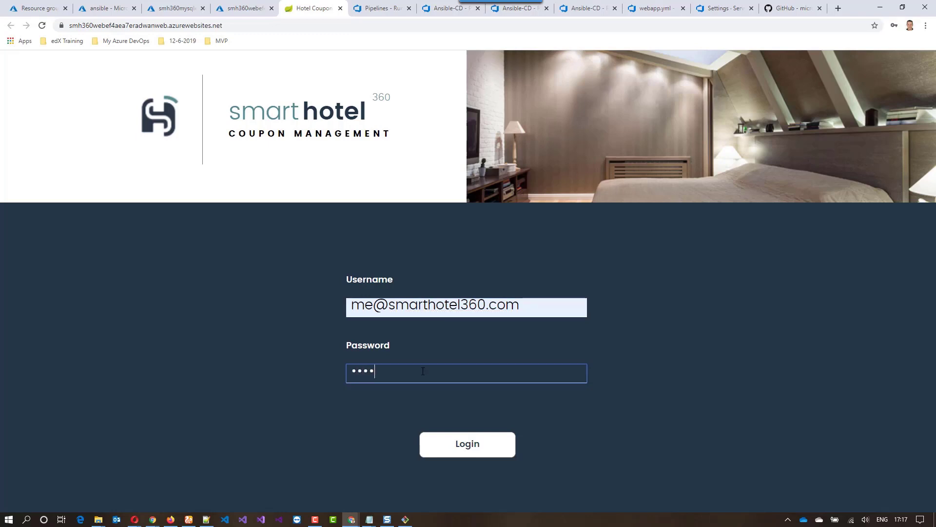
{"action": "left_click", "coordinate": [459, 441]}
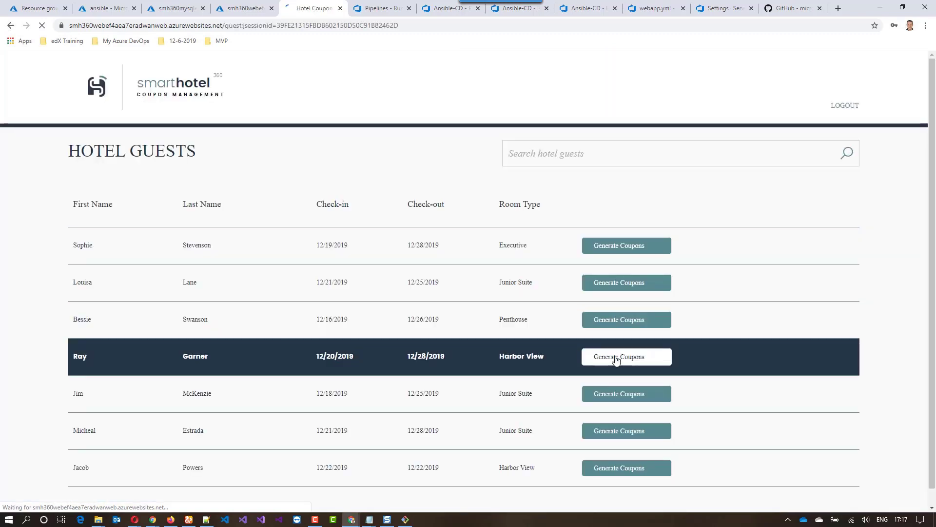
{"action": "left_click", "coordinate": [616, 357]}
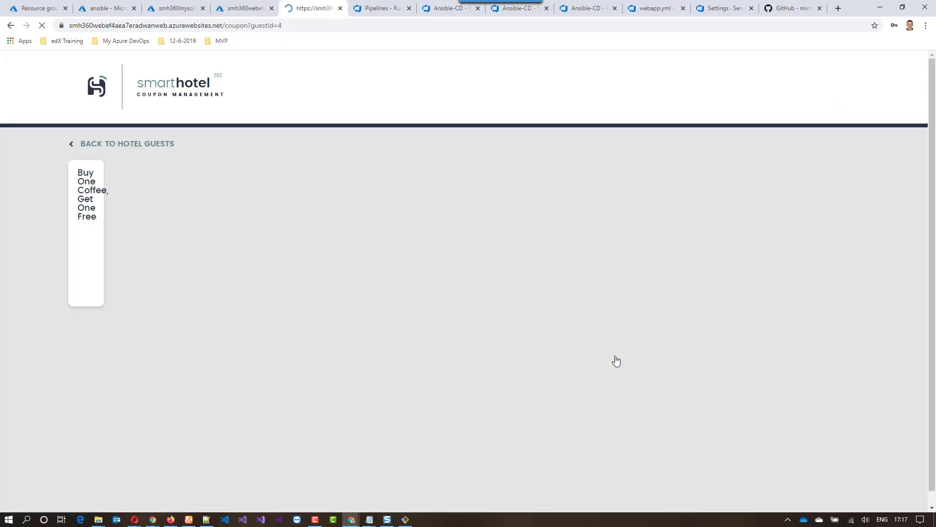